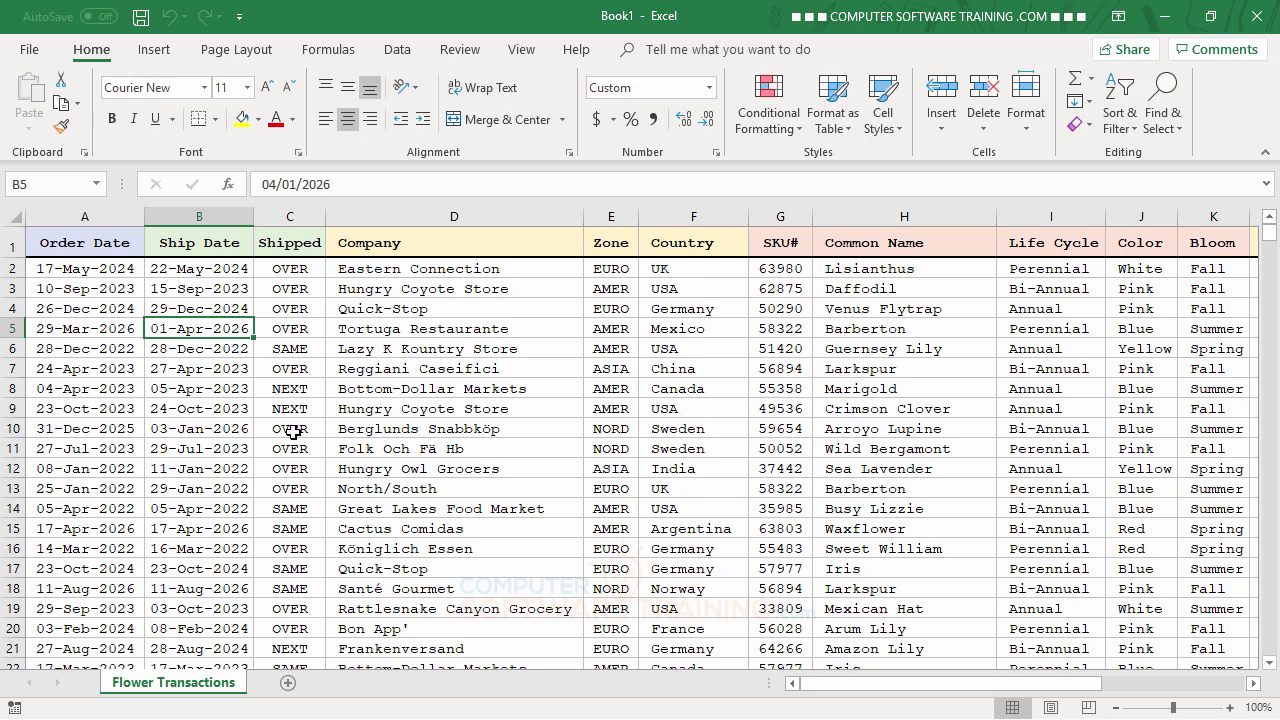
- Create a PivotTable from the Flower Transactions data on a new worksheet and add Order Date to its rows
{"action": "scroll", "coordinate": [314, 381], "scroll_direction": "down", "scroll_amount": 7}
{"action": "scroll", "coordinate": [314, 381], "scroll_direction": "up", "scroll_amount": 7}
{"action": "left_click", "coordinate": [316, 332]}
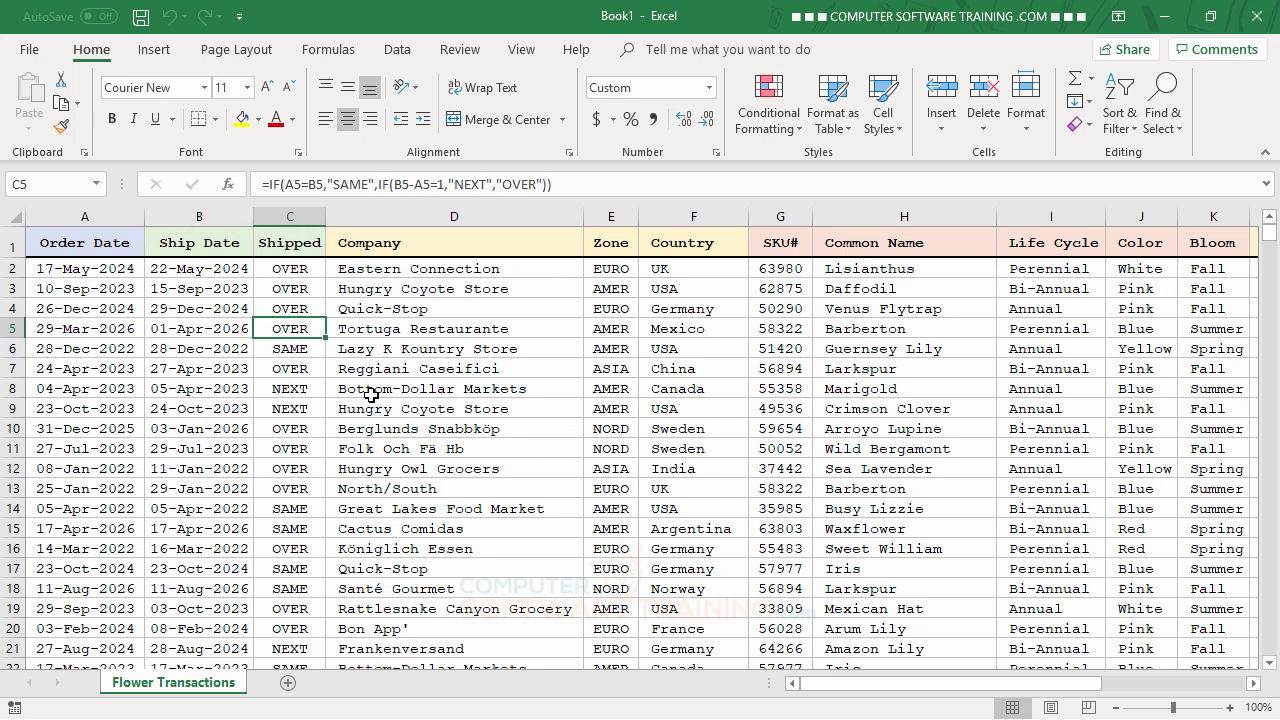
{"action": "left_click", "coordinate": [156, 52]}
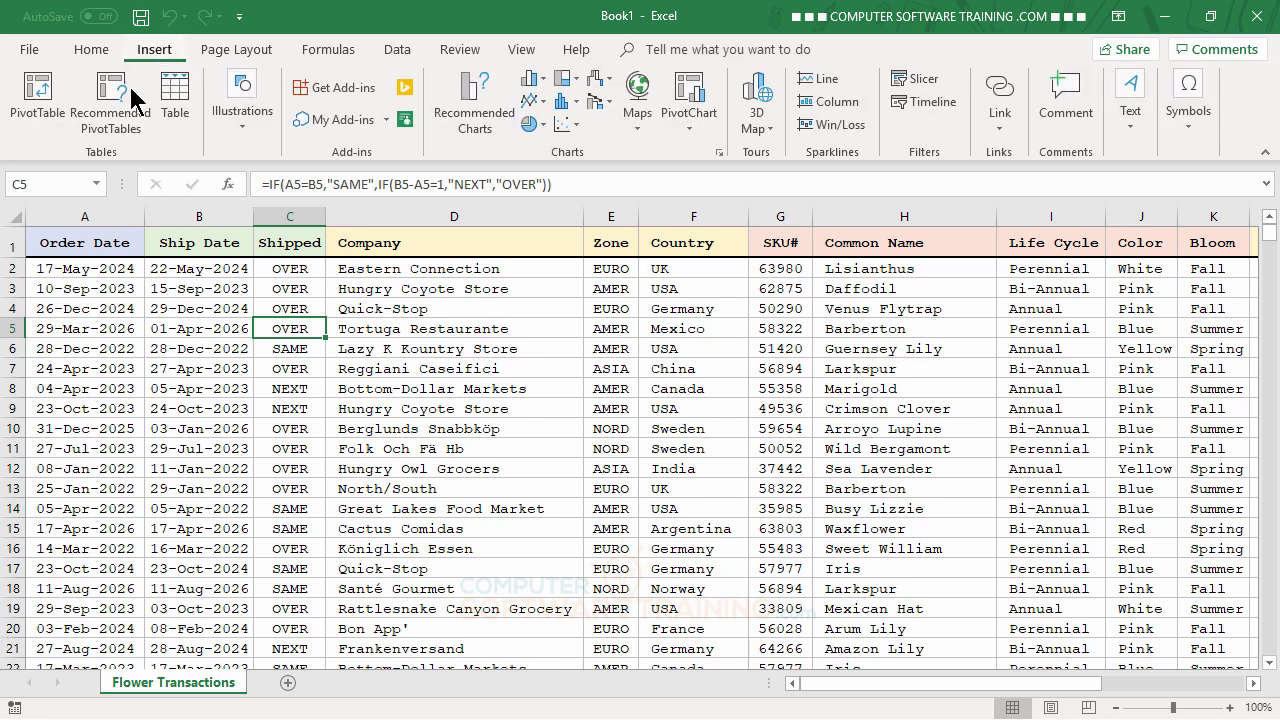
{"action": "left_click", "coordinate": [40, 98]}
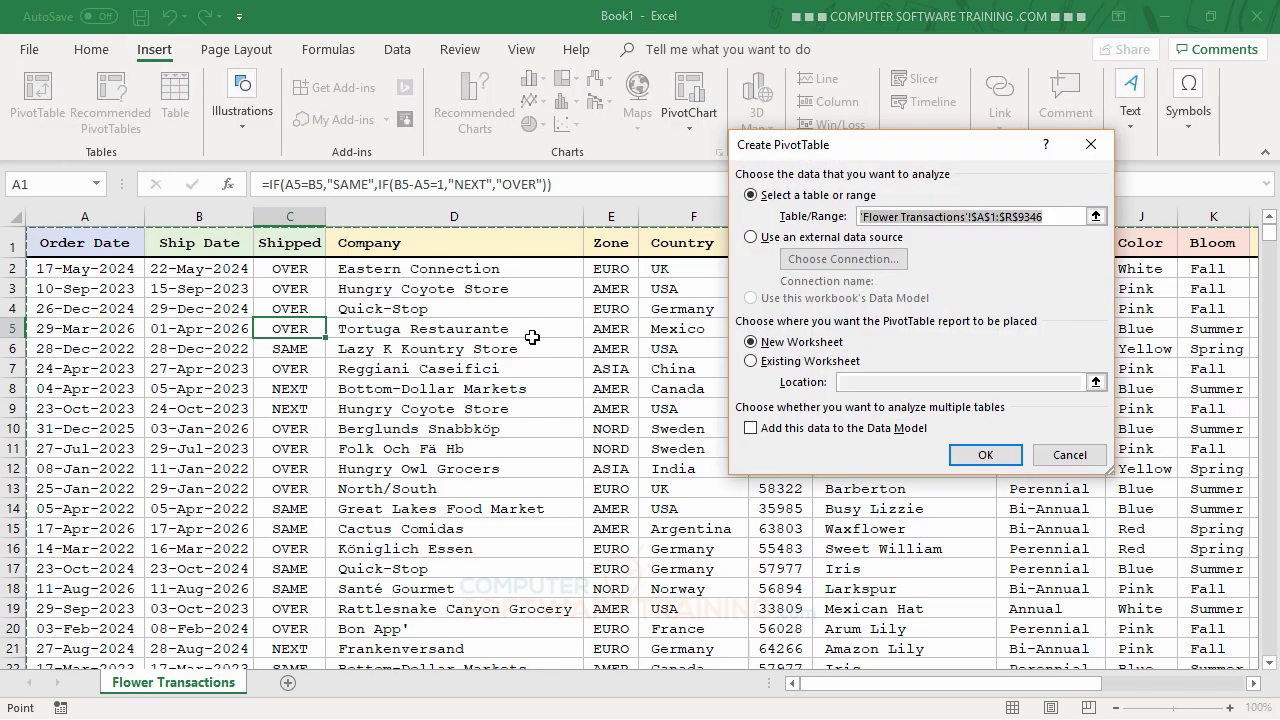
{"action": "left_click", "coordinate": [988, 458]}
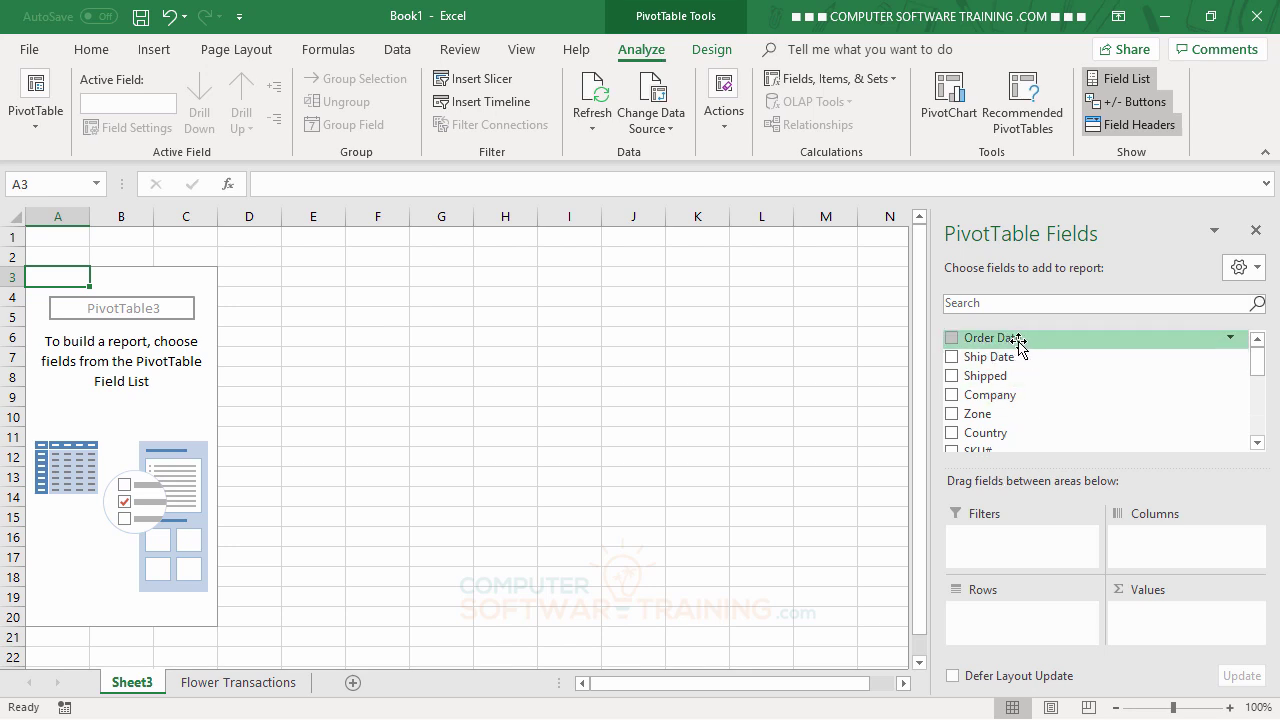
{"action": "left_click_drag", "start_coordinate": [1018, 342], "coordinate": [1005, 615]}
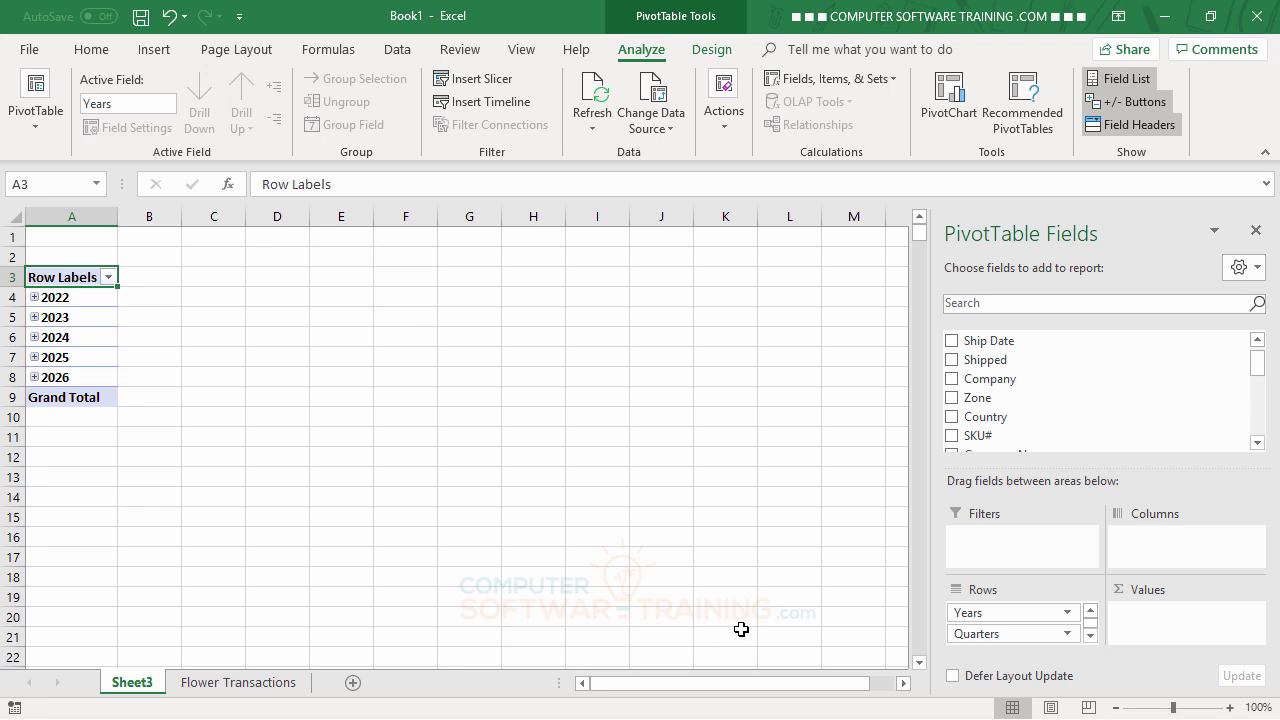
- Expand 2022 and its first quarter in the row labels to examine the automatic date grouping, and collapse 2022 again
{"action": "left_click", "coordinate": [69, 299]}
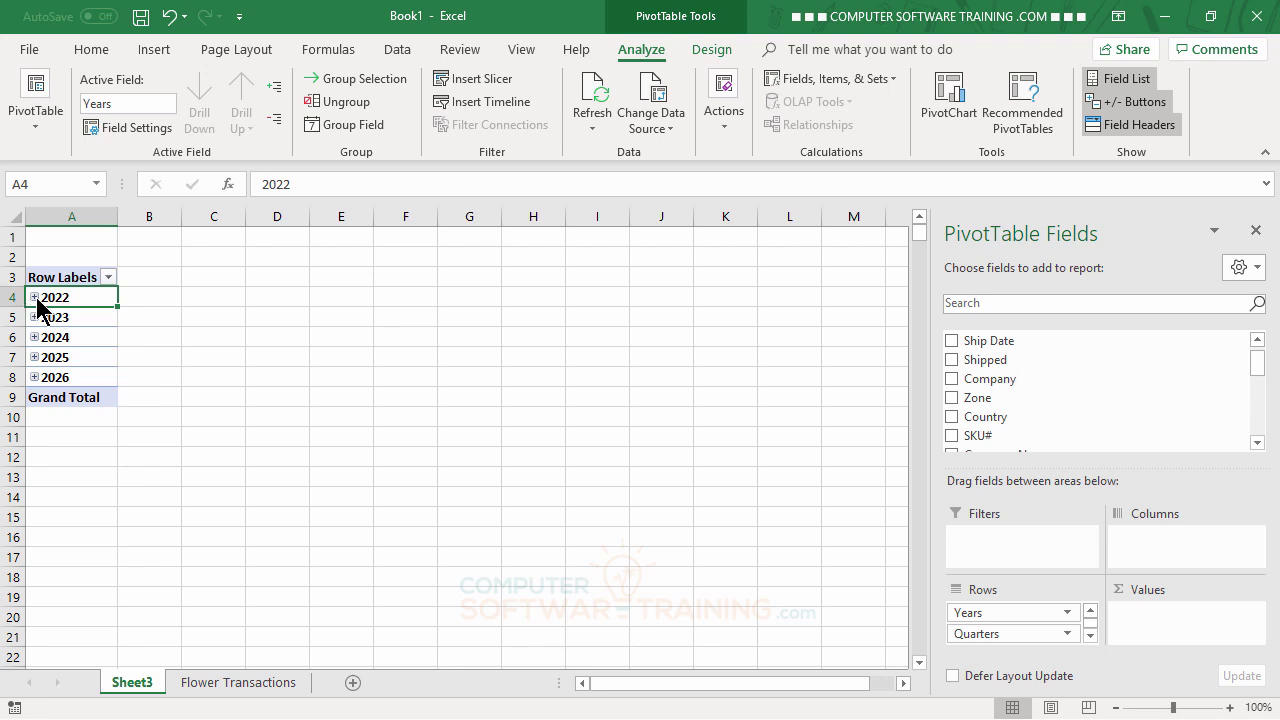
{"action": "left_click", "coordinate": [35, 298]}
{"action": "left_click", "coordinate": [47, 317]}
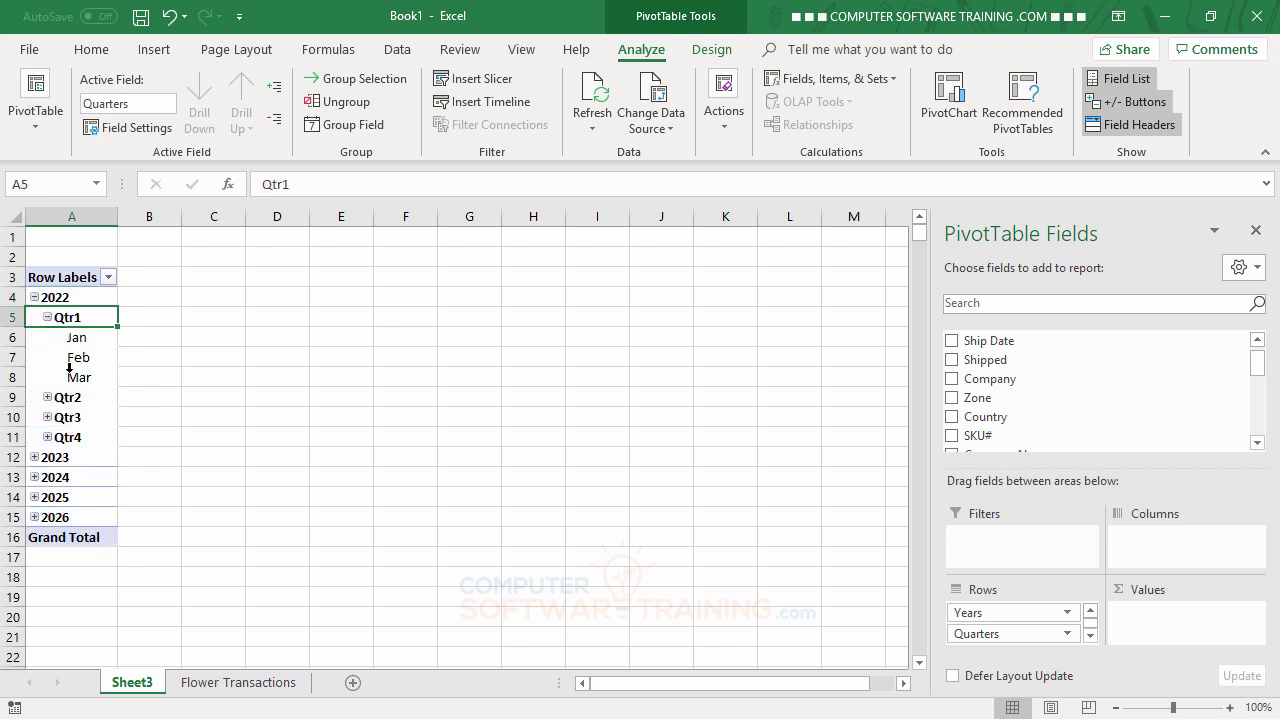
{"action": "left_click", "coordinate": [35, 298]}
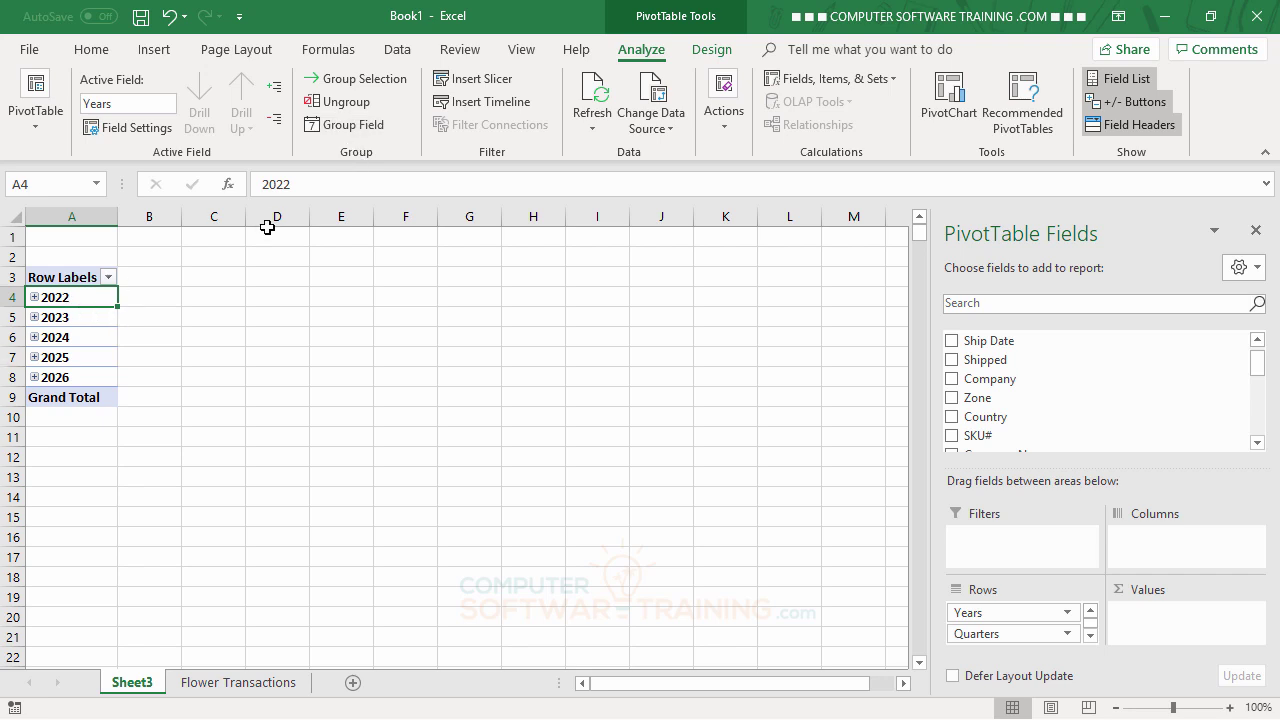
- Regroup the Order Date rows by Days only, leaving out Months, Quarters and Years
{"action": "left_click", "coordinate": [333, 123]}
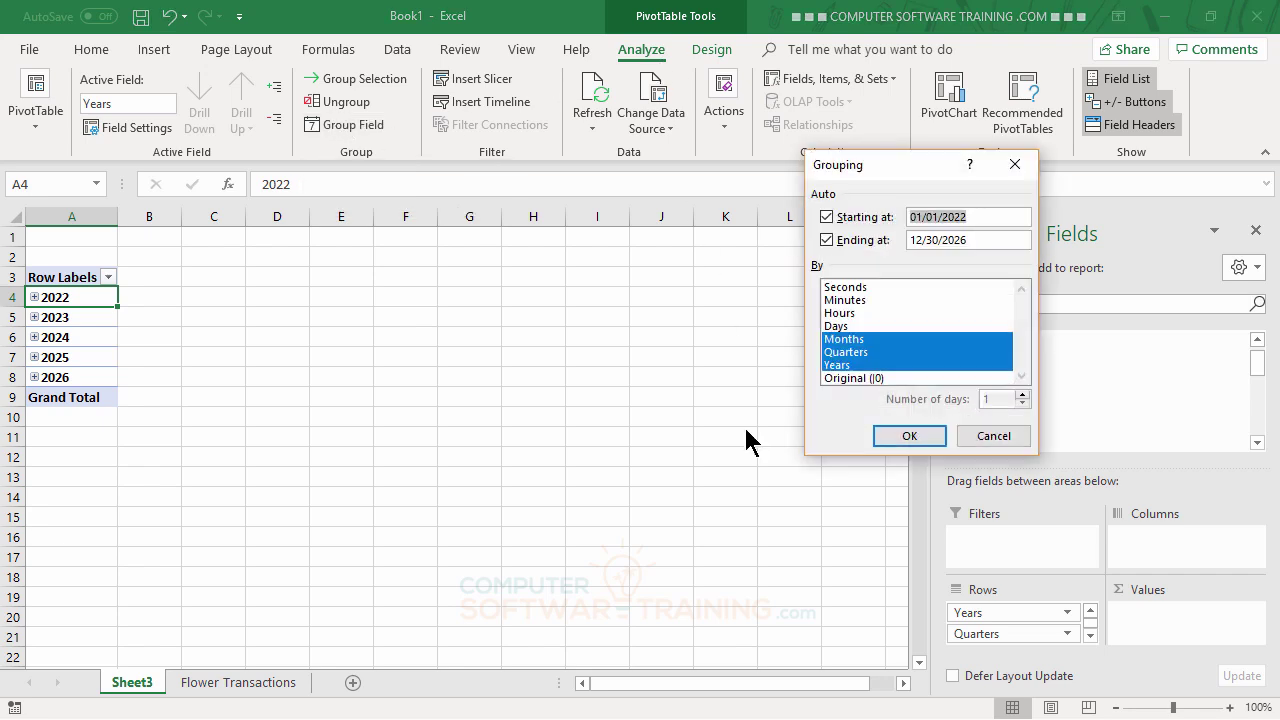
{"action": "left_click", "coordinate": [858, 340]}
{"action": "left_click", "coordinate": [852, 353]}
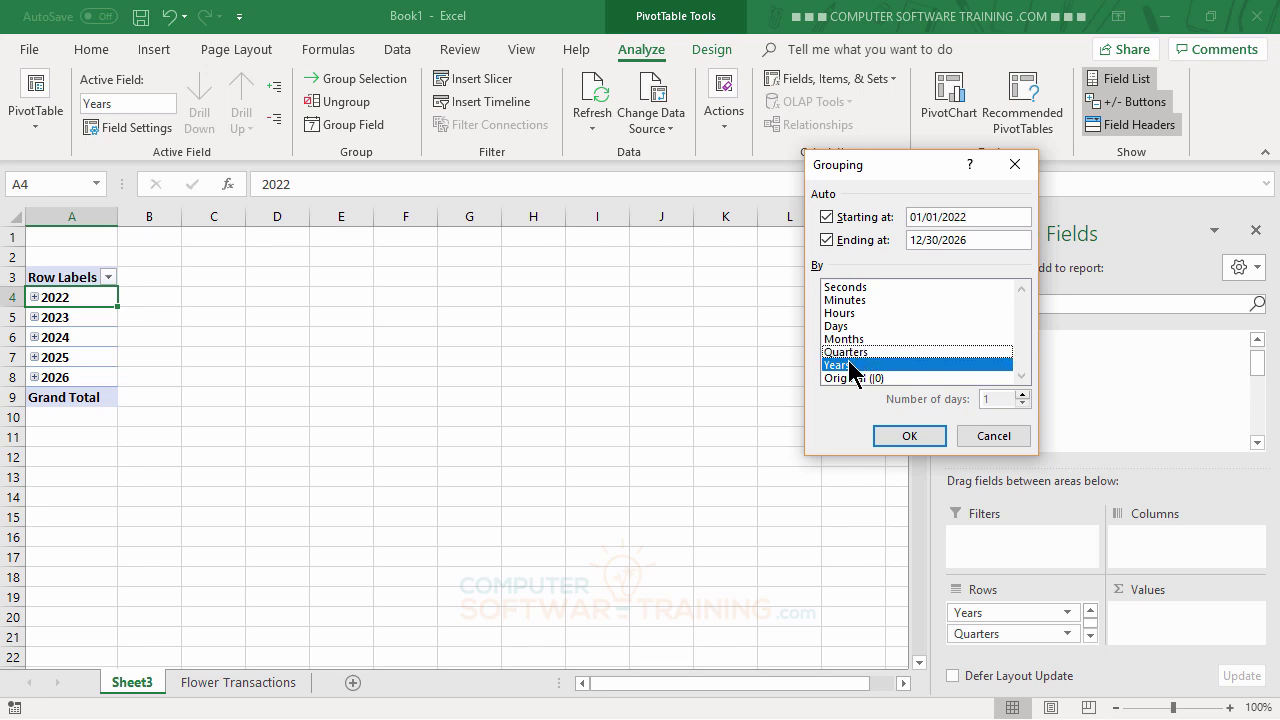
{"action": "left_click", "coordinate": [851, 366]}
{"action": "left_click", "coordinate": [846, 327]}
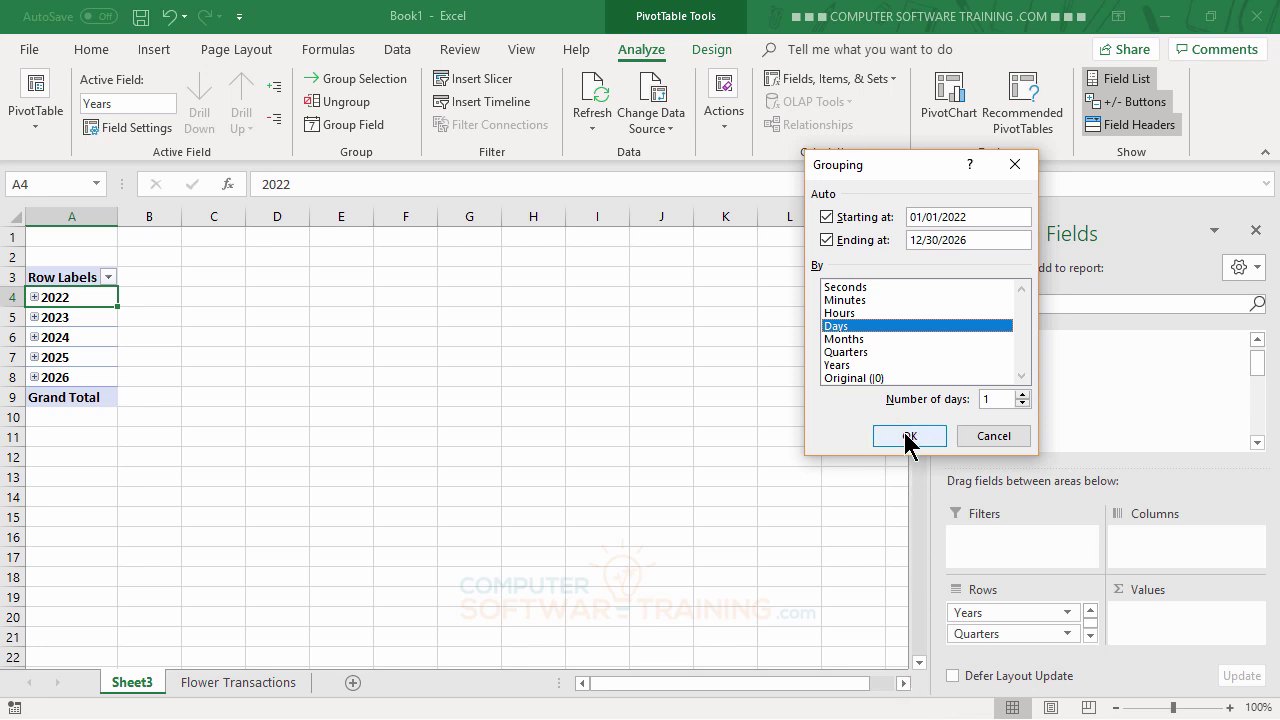
{"action": "left_click", "coordinate": [908, 440]}
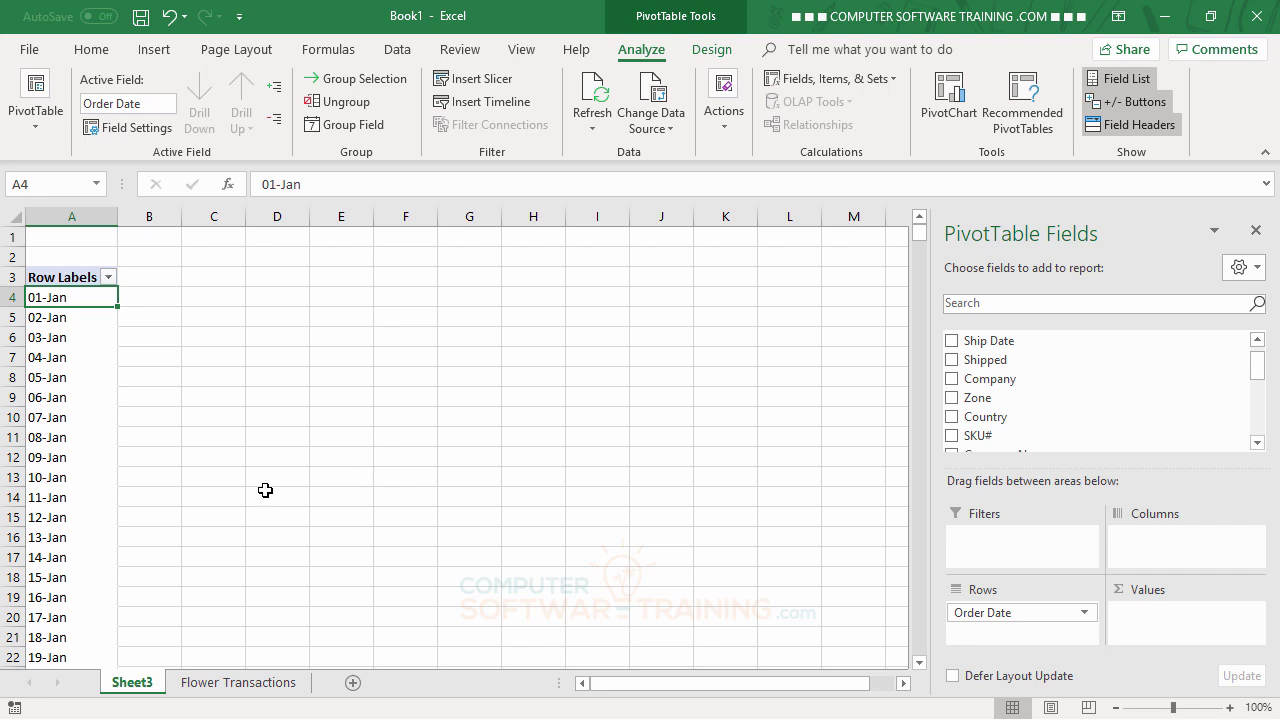
{"action": "scroll", "coordinate": [153, 368], "scroll_direction": "down", "scroll_amount": 5}
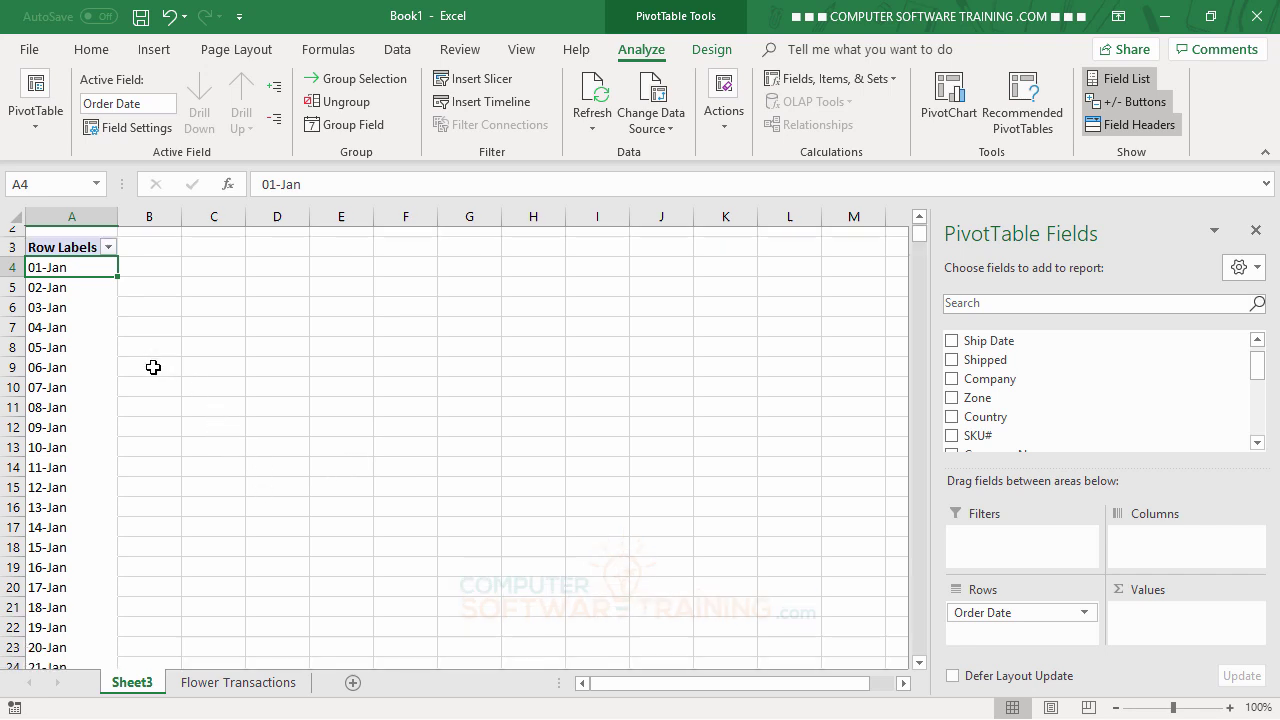
{"action": "scroll", "coordinate": [152, 367], "scroll_direction": "up", "scroll_amount": 5}
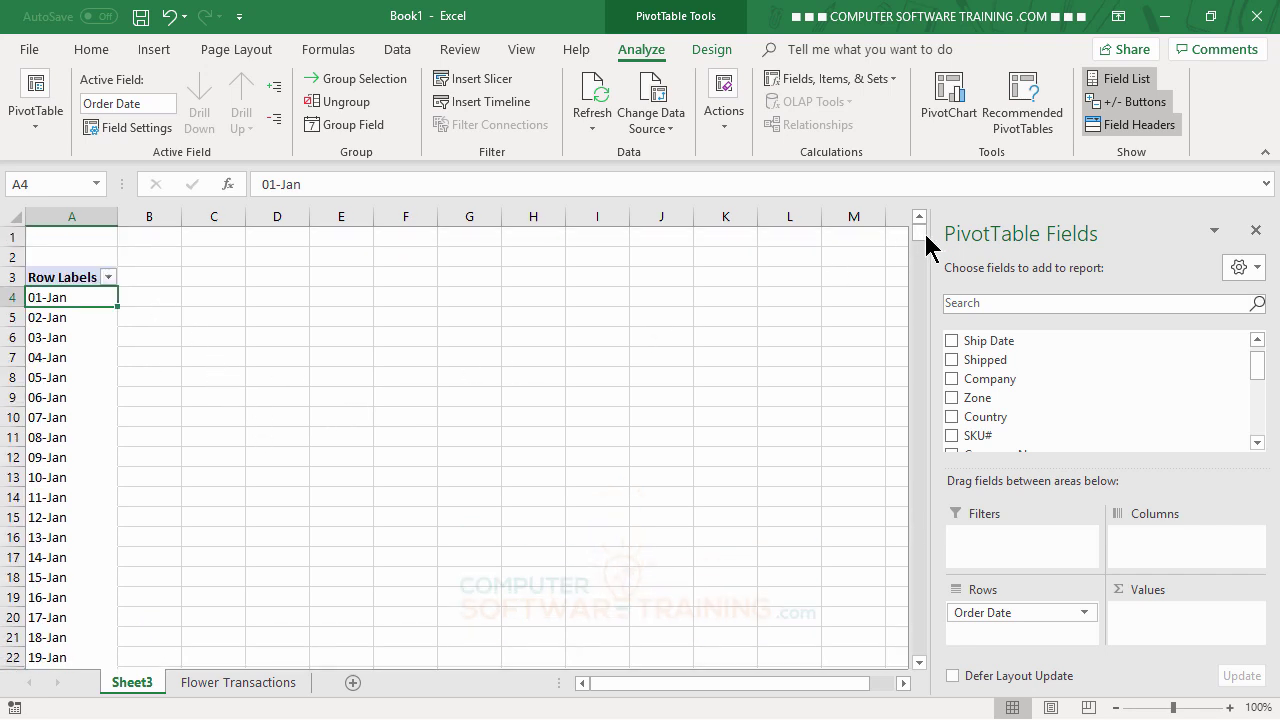
{"action": "left_click_drag", "start_coordinate": [917, 240], "coordinate": [921, 284]}
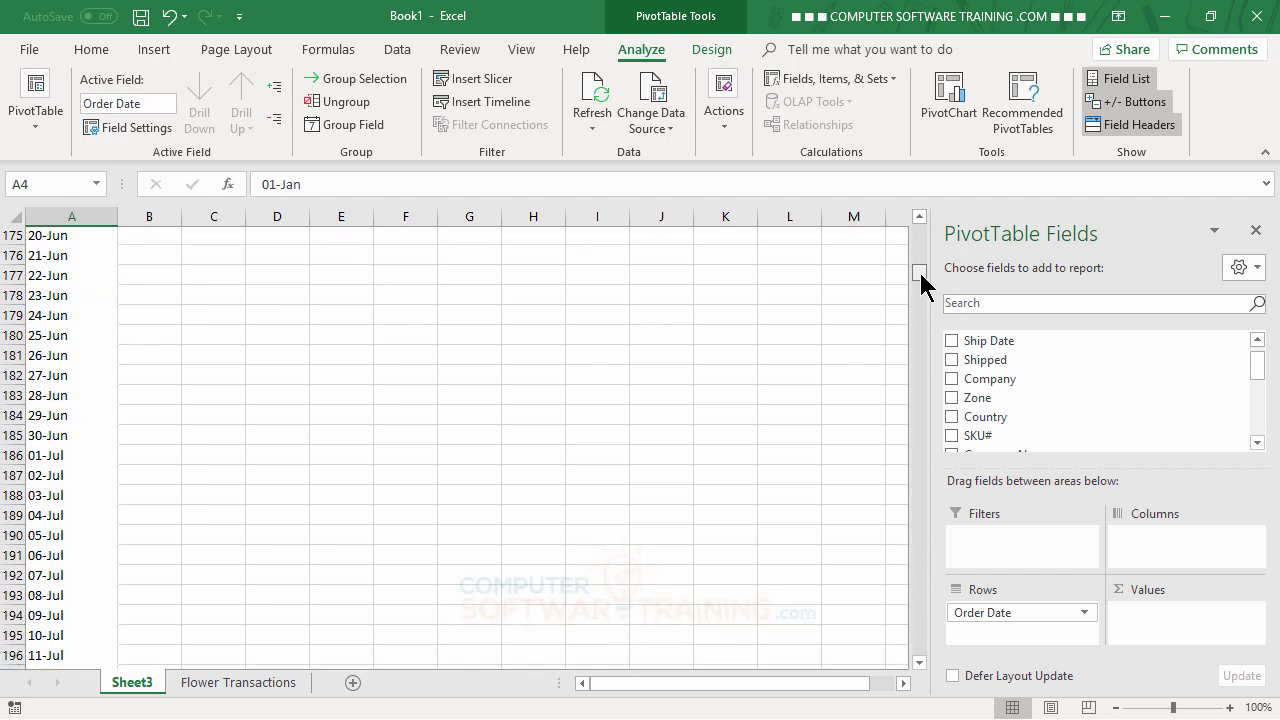
{"action": "left_click_drag", "start_coordinate": [921, 284], "coordinate": [920, 236]}
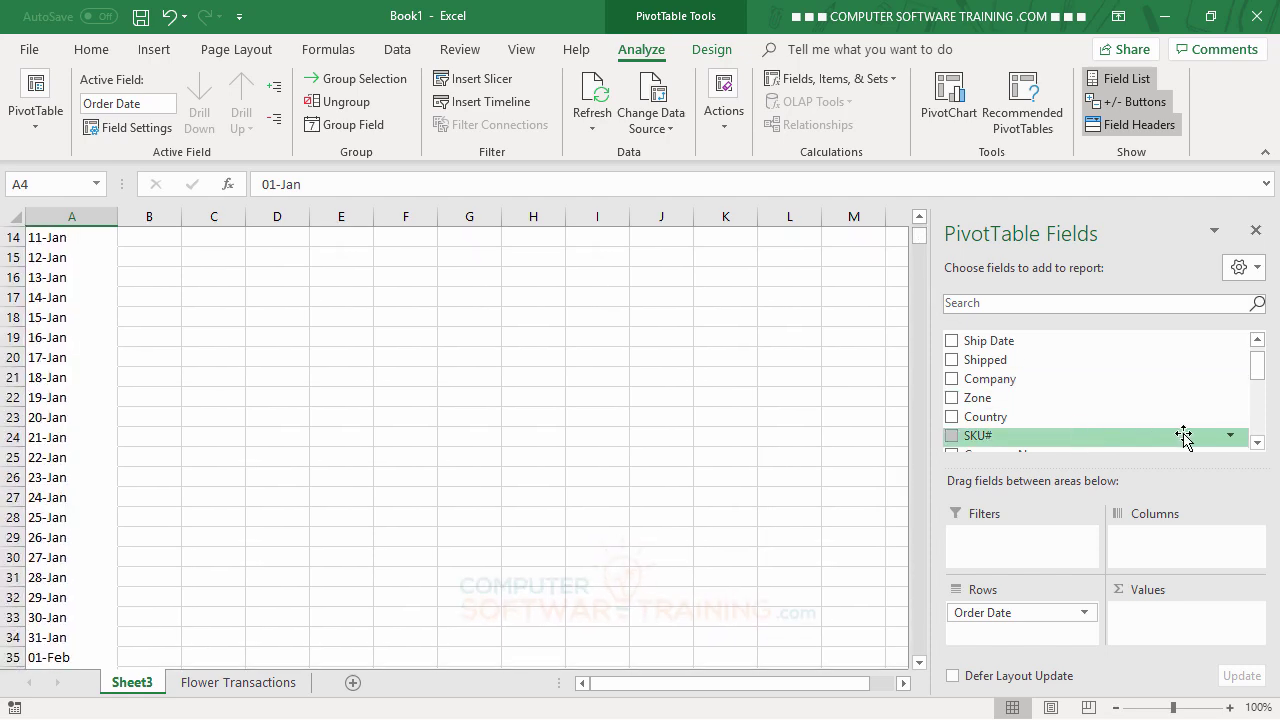
- Add the TSale field to the PivotTable values as a sum
{"action": "left_click_drag", "start_coordinate": [1253, 369], "coordinate": [1266, 423]}
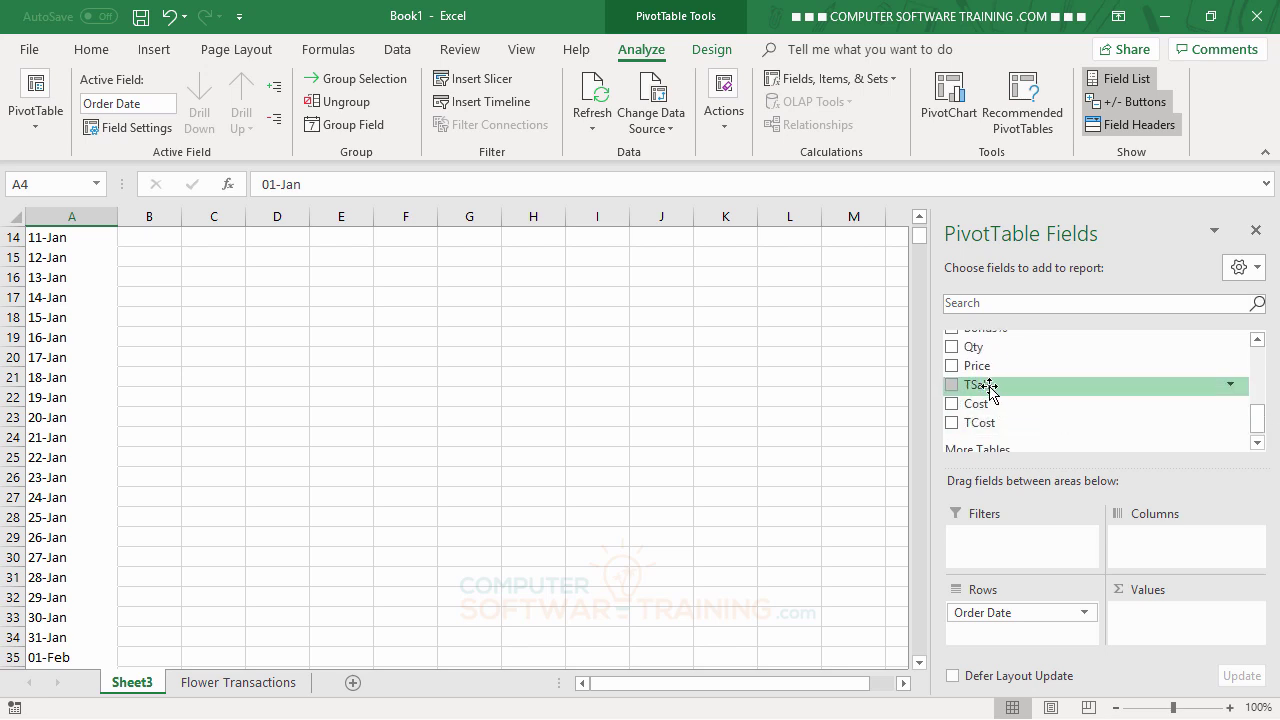
{"action": "left_click_drag", "start_coordinate": [989, 384], "coordinate": [1145, 600]}
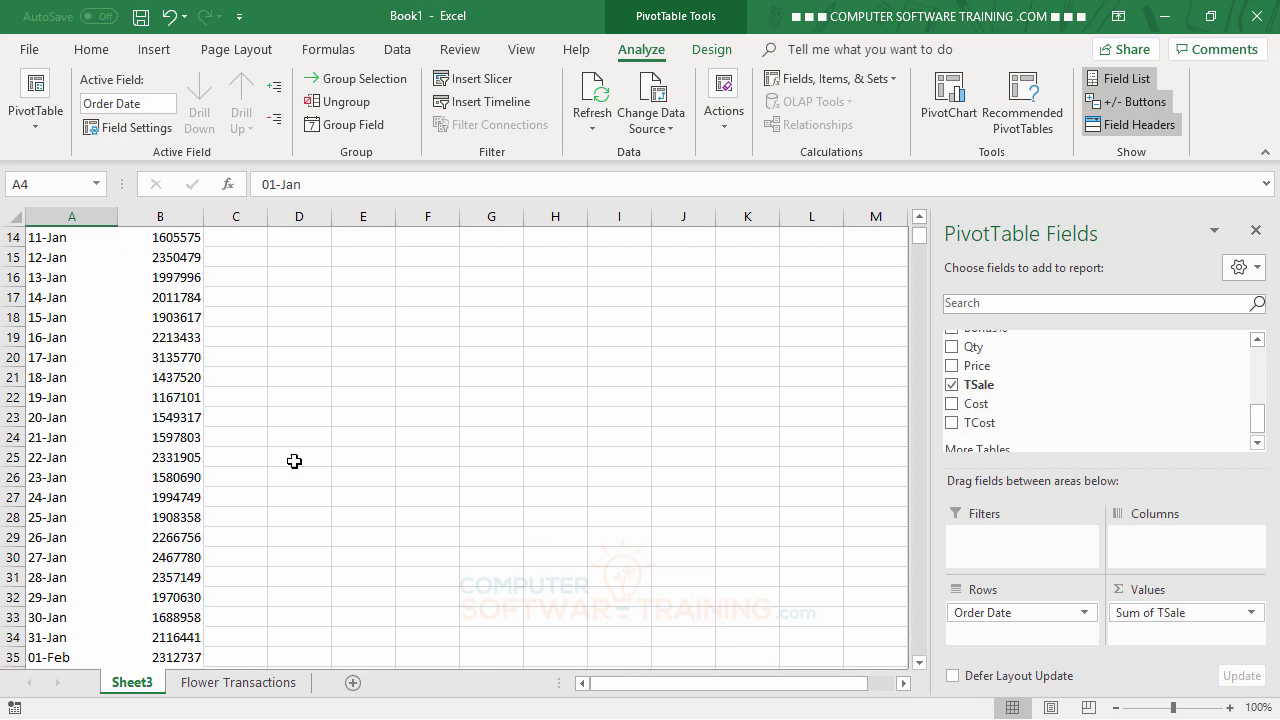
{"action": "scroll", "coordinate": [147, 481], "scroll_direction": "up", "scroll_amount": 5}
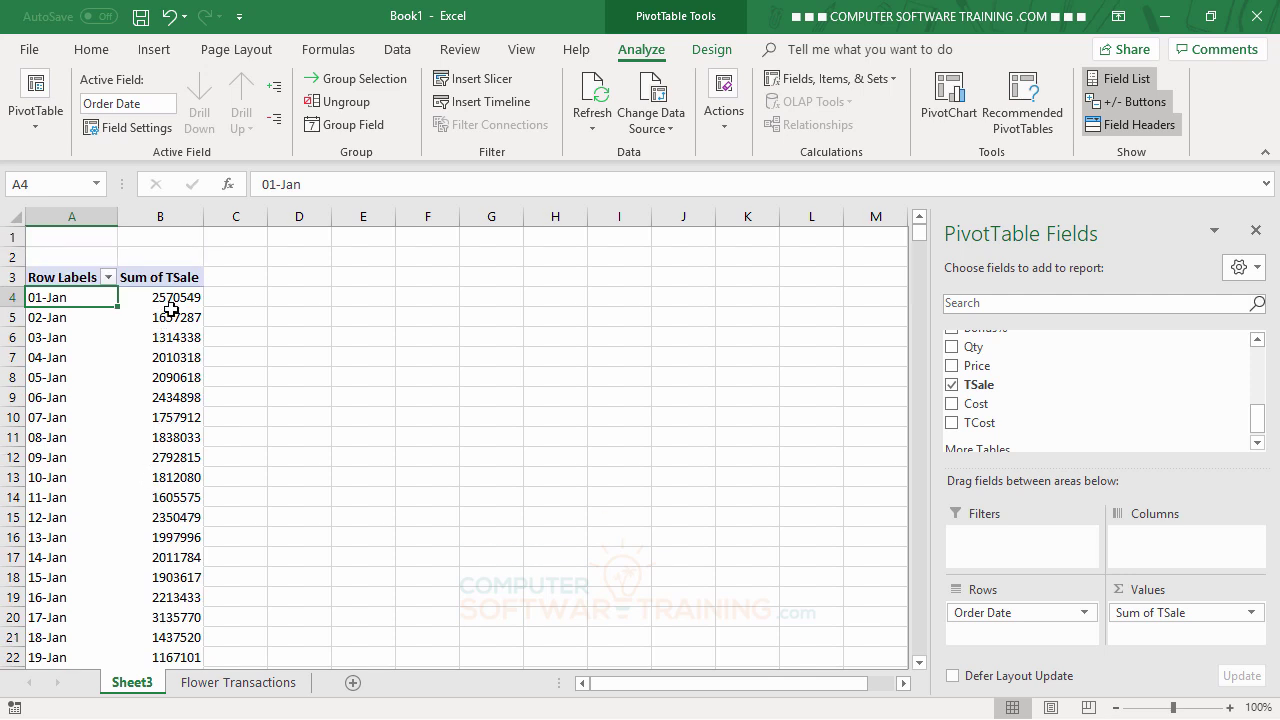
- Examine the TSale sums per calendar day, from 01-Jan down to the grand total
{"action": "left_click", "coordinate": [177, 298]}
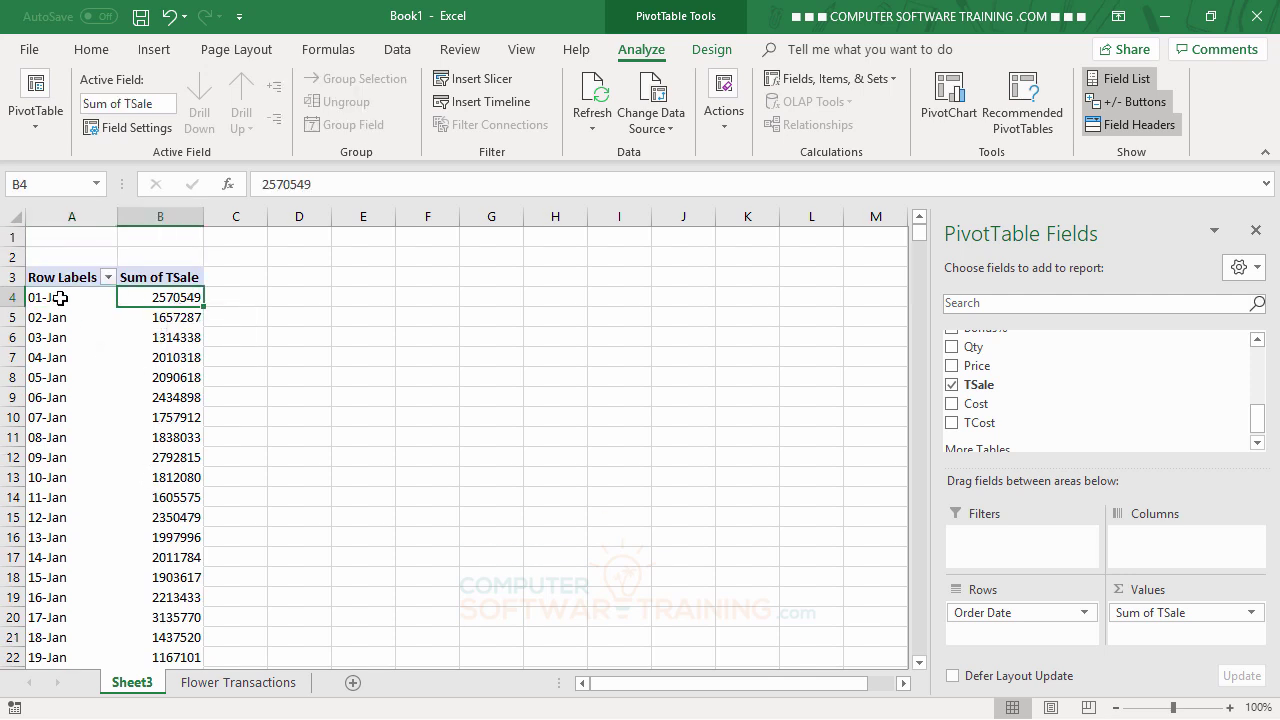
{"action": "mouse_move", "coordinate": [172, 299]}
{"action": "scroll", "coordinate": [110, 420], "scroll_direction": "down", "scroll_amount": 8}
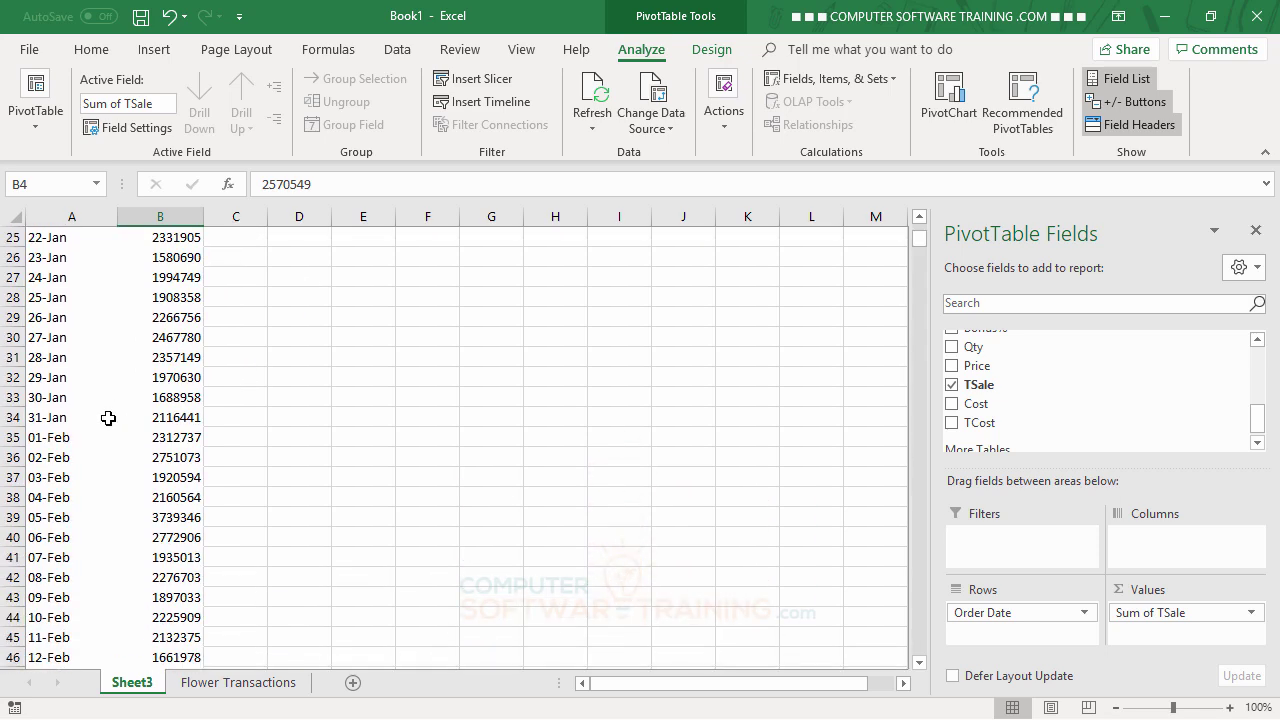
{"action": "scroll", "coordinate": [108, 417], "scroll_direction": "down", "scroll_amount": 10}
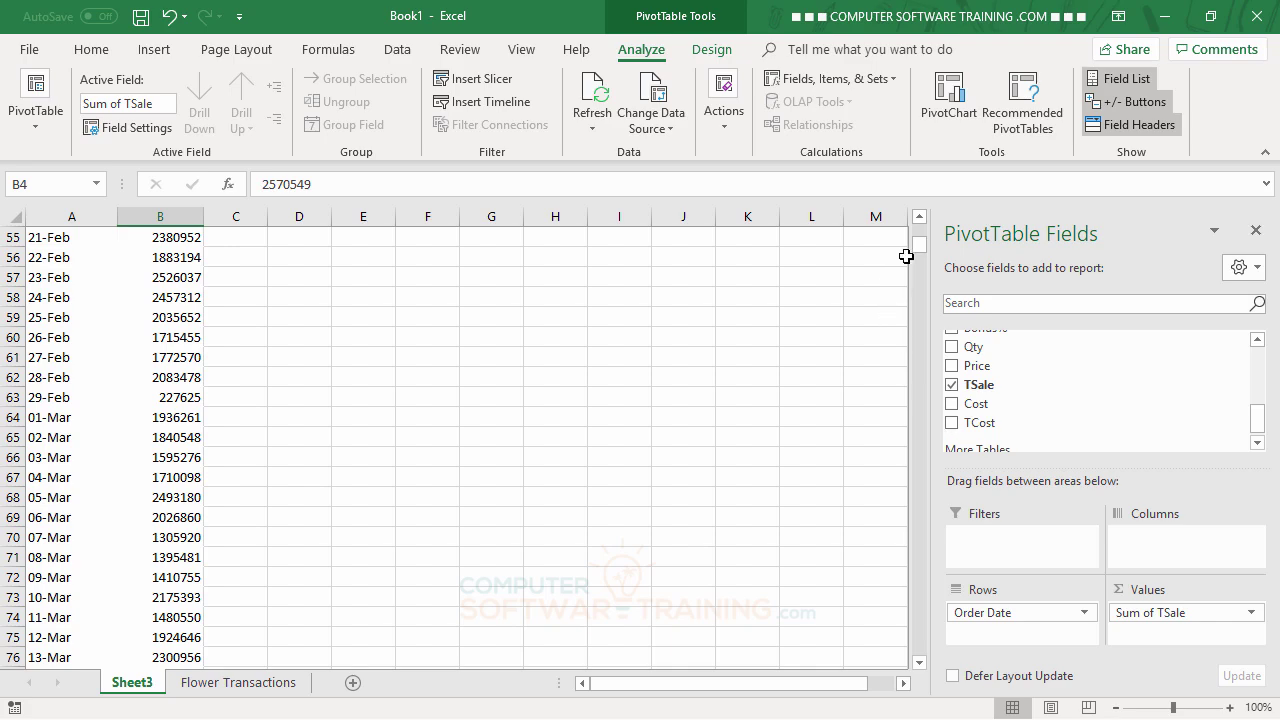
{"action": "left_click_drag", "start_coordinate": [919, 251], "coordinate": [926, 316]}
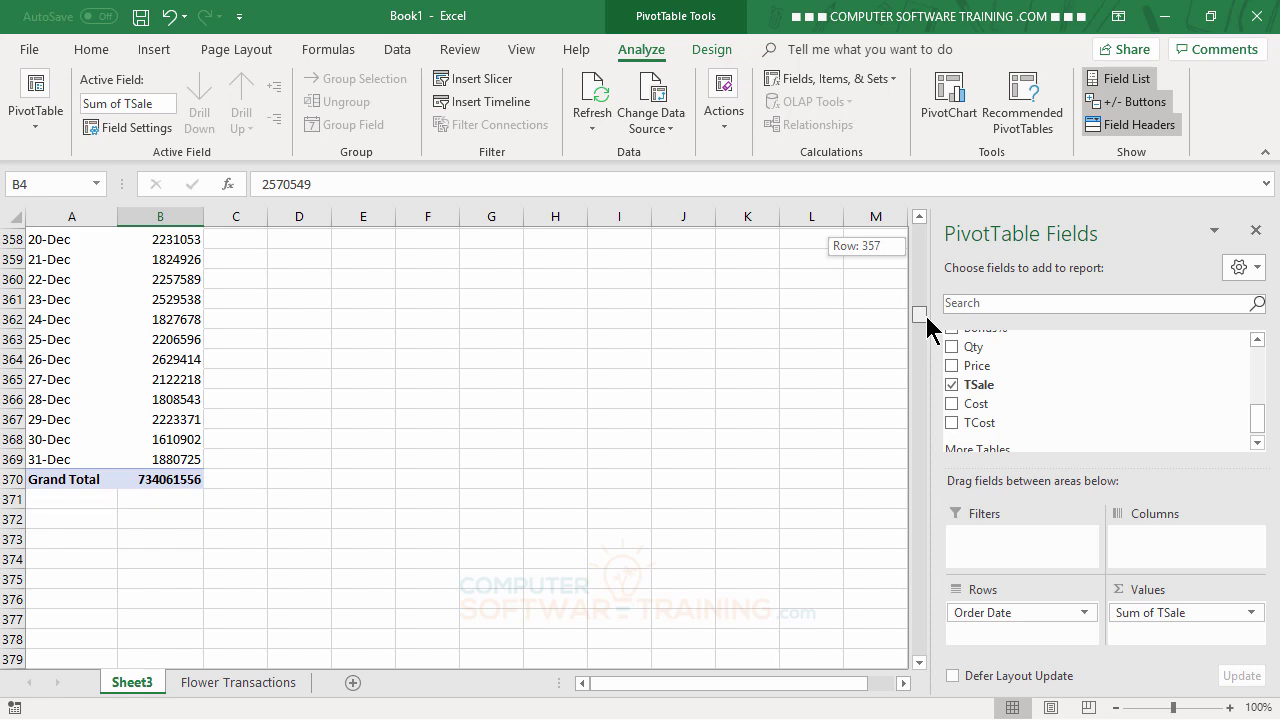
{"action": "left_click_drag", "start_coordinate": [926, 316], "coordinate": [917, 228]}
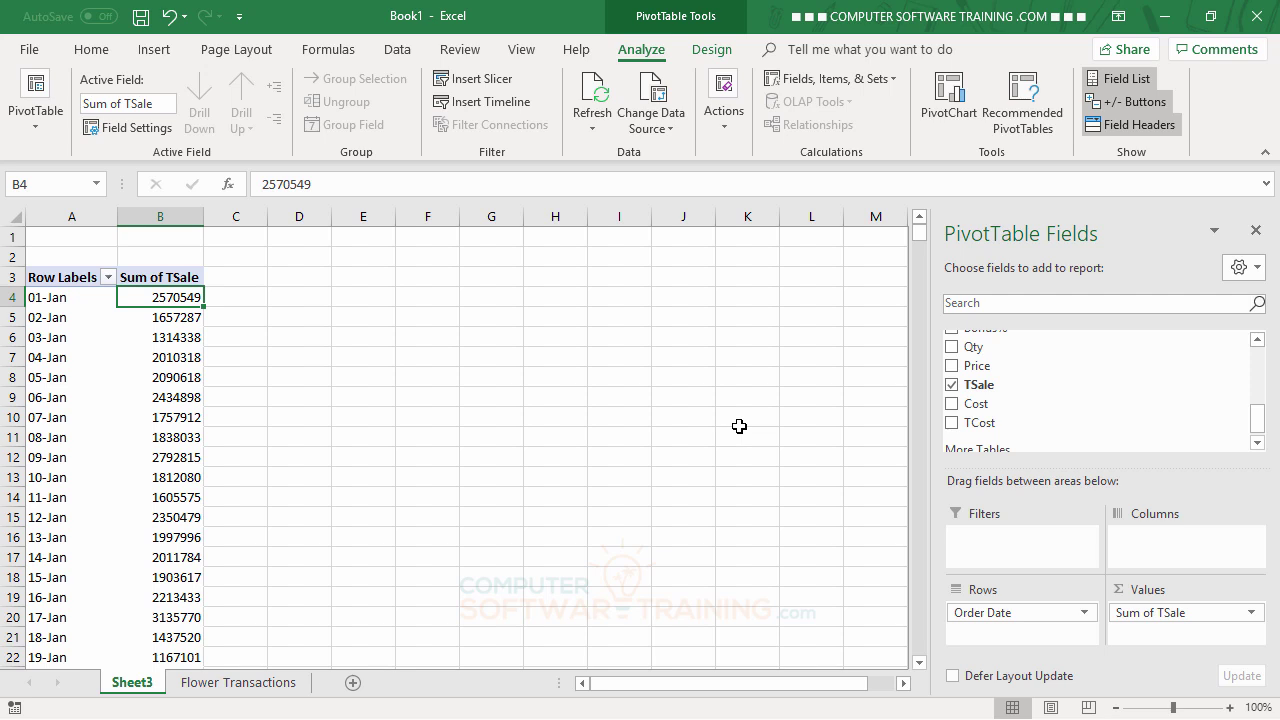
- Ungroup the Order Date row labels so that each individual date with its year is listed
{"action": "left_click", "coordinate": [61, 298]}
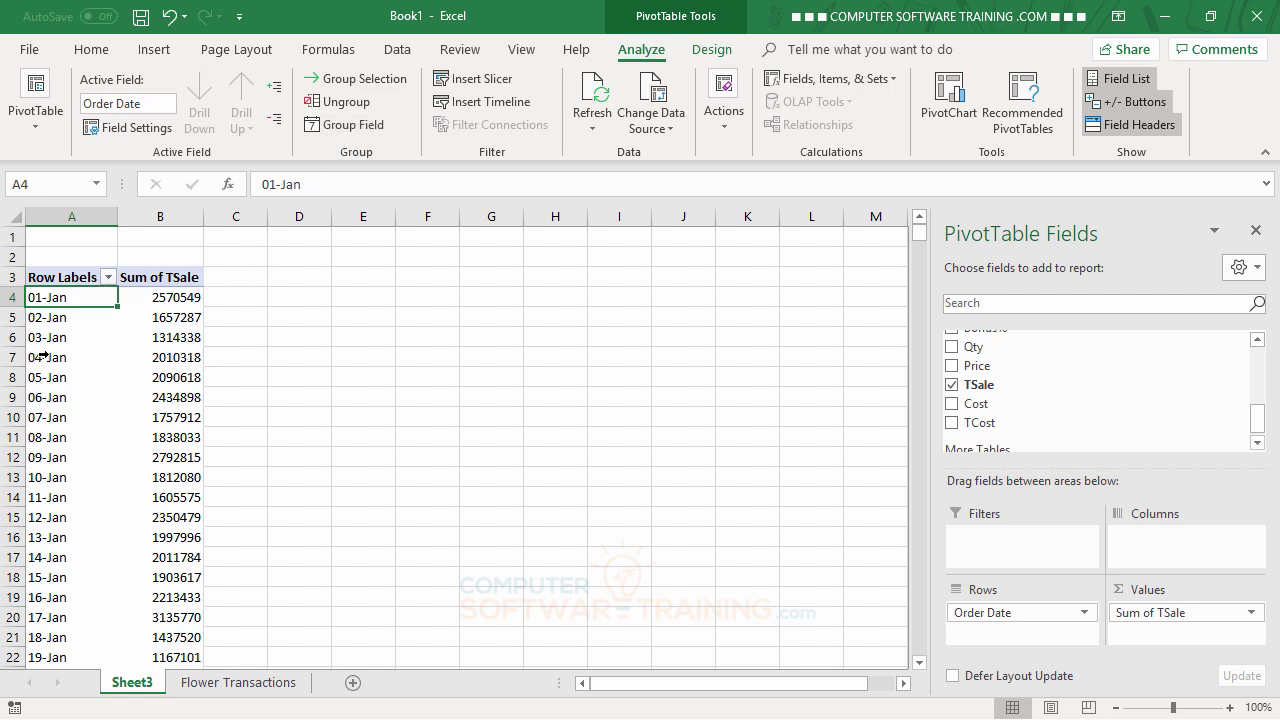
{"action": "left_click", "coordinate": [340, 110]}
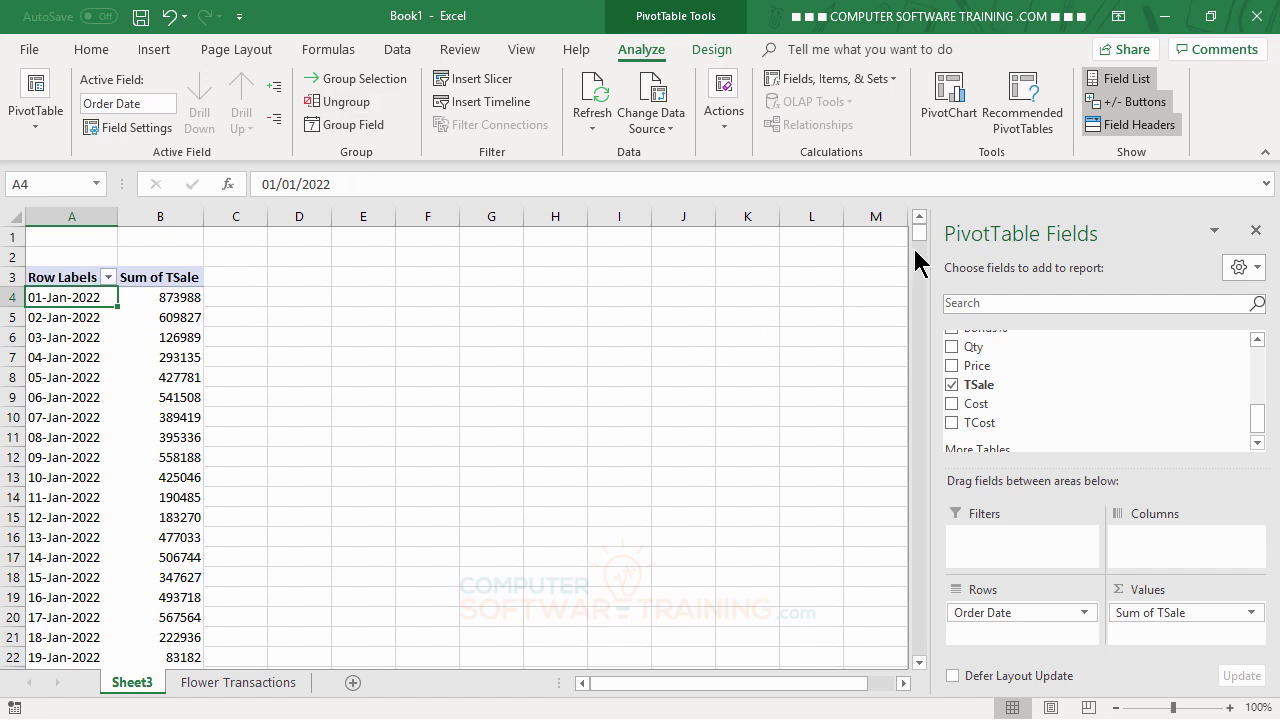
{"action": "mouse_move", "coordinate": [919, 233]}
{"action": "left_mouse_down"}
{"action": "mouse_move", "coordinate": [937, 410]}
{"action": "mouse_move", "coordinate": [940, 326]}
{"action": "mouse_move", "coordinate": [920, 243]}
{"action": "left_mouse_up"}
- Format the Sum of TSale value field as Number with the 1000 separator and 0 decimal places
{"action": "double_click", "coordinate": [152, 277]}
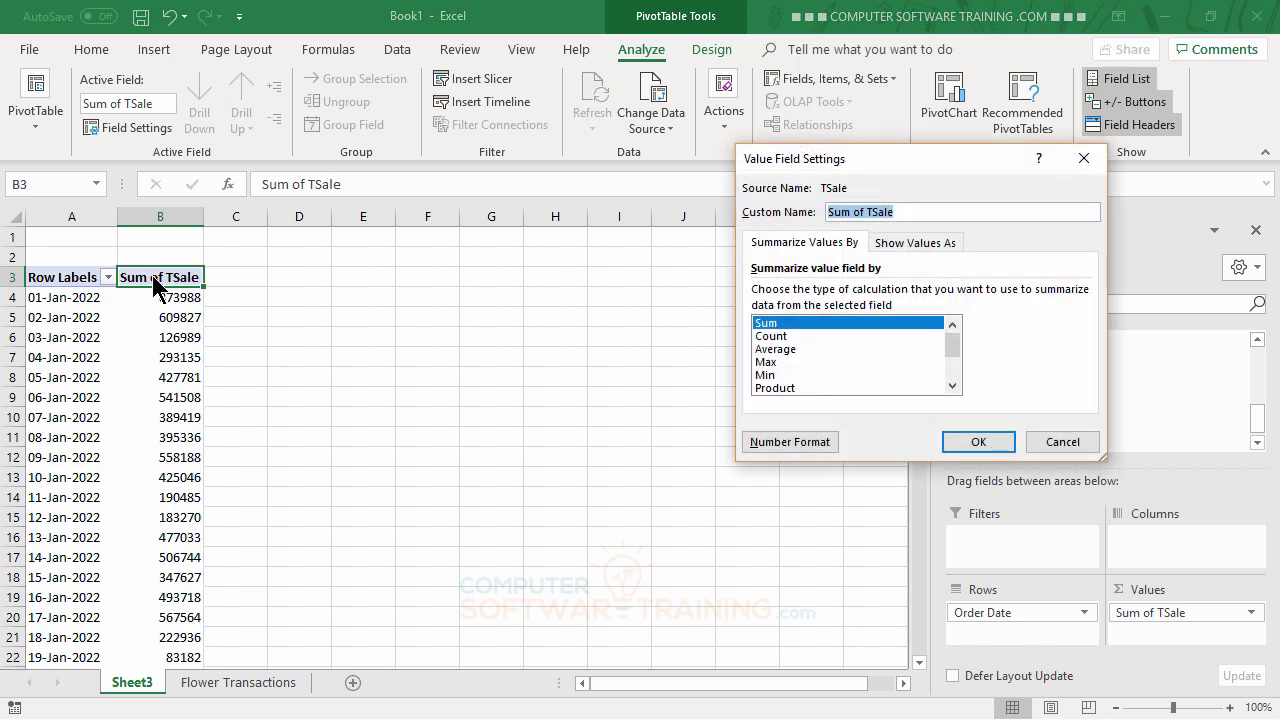
{"action": "left_click", "coordinate": [792, 441]}
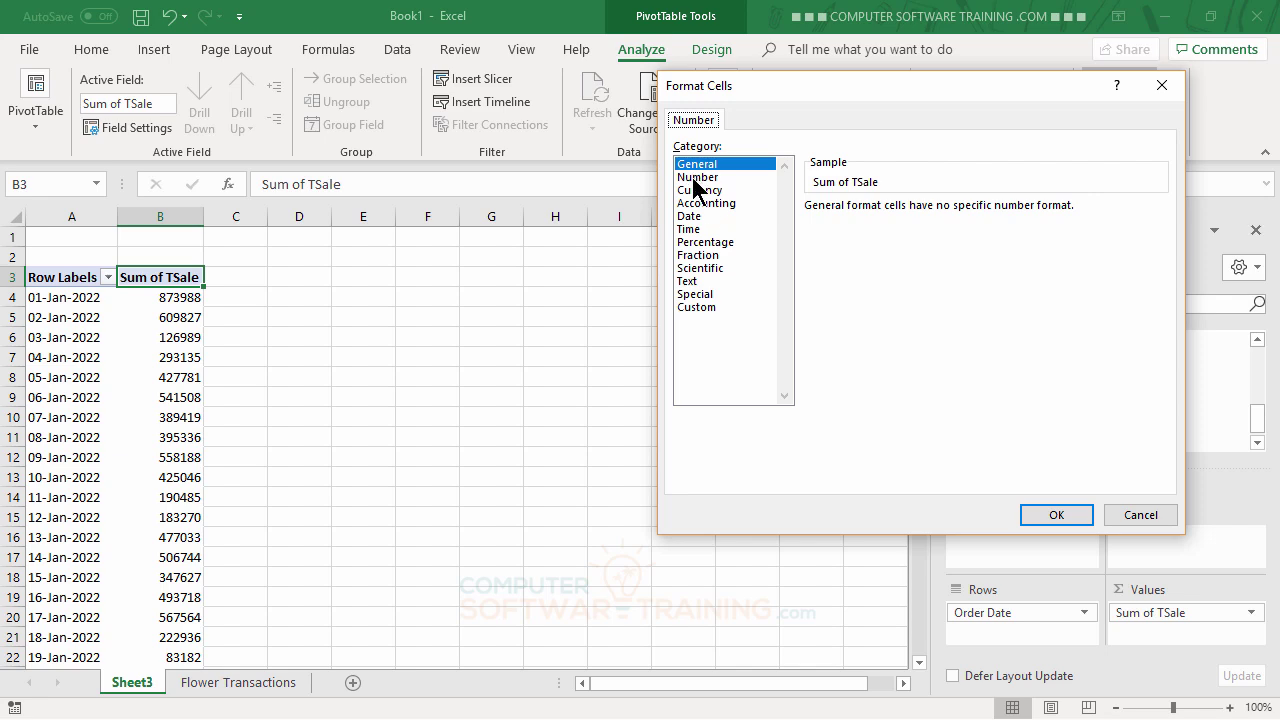
{"action": "left_click", "coordinate": [697, 177]}
{"action": "left_click", "coordinate": [810, 232]}
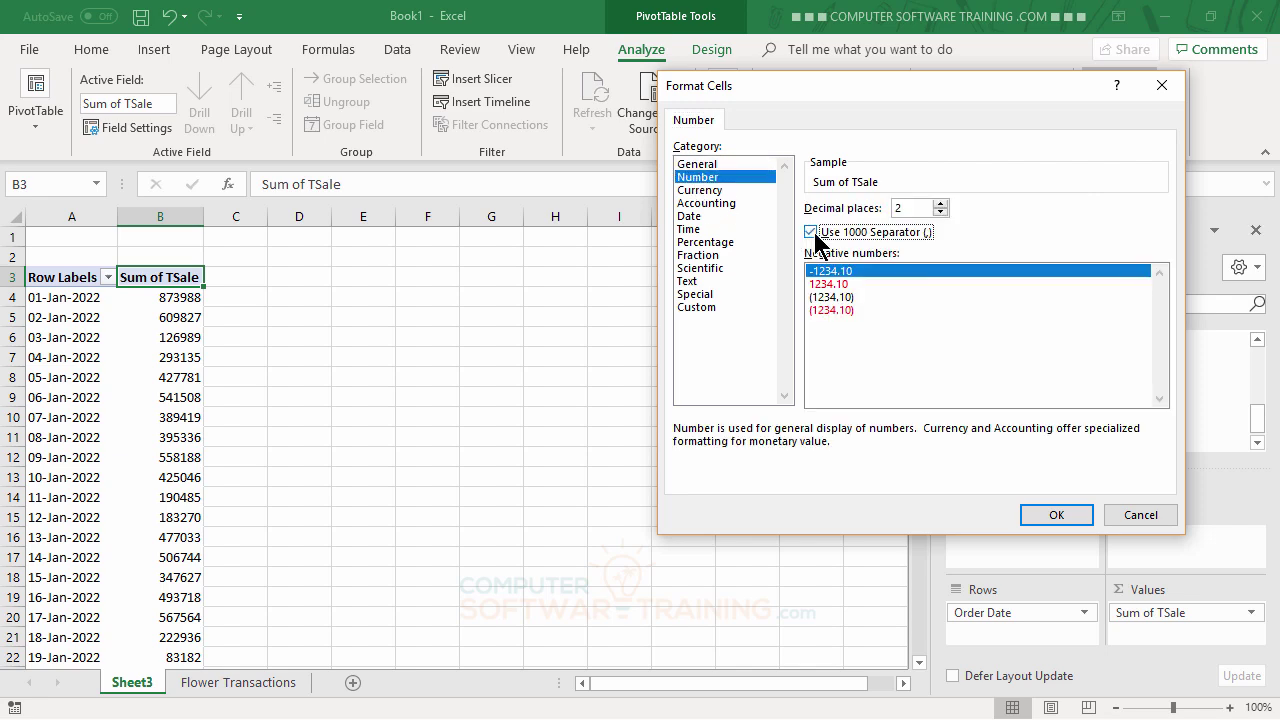
{"action": "left_click", "coordinate": [940, 212]}
{"action": "left_click", "coordinate": [940, 212]}
{"action": "left_click", "coordinate": [1050, 516]}
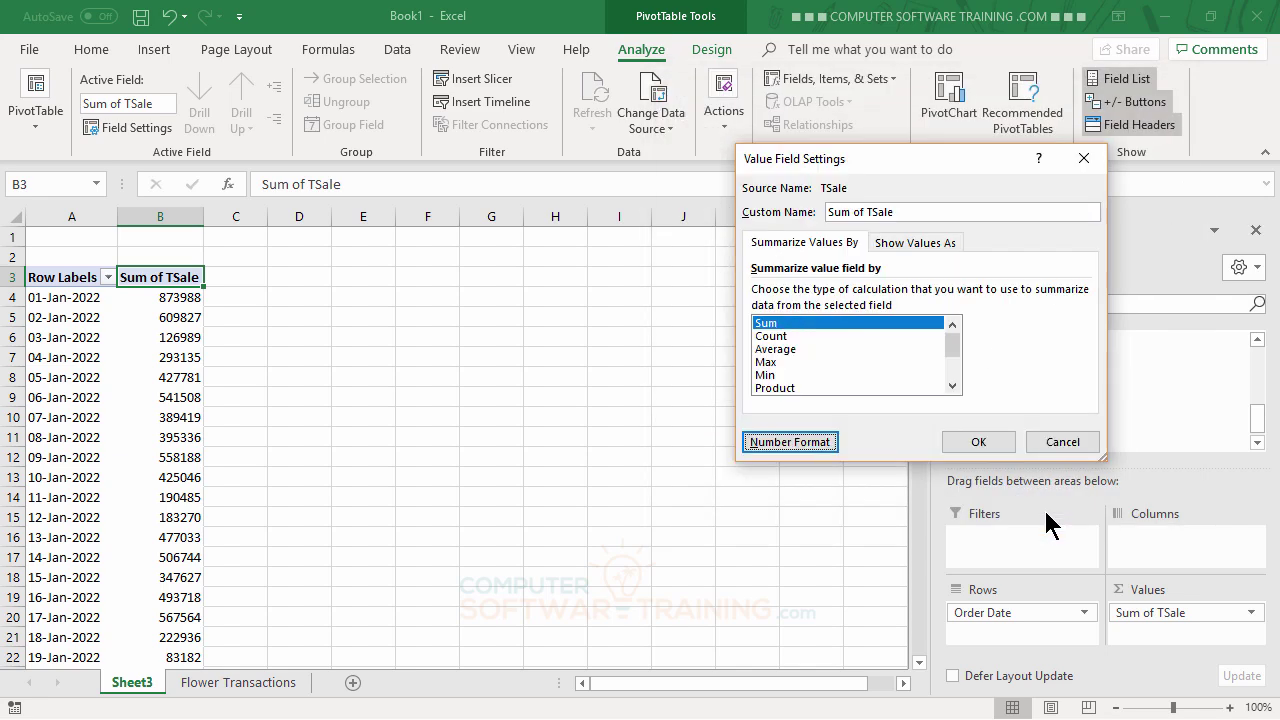
{"action": "left_click", "coordinate": [978, 441]}
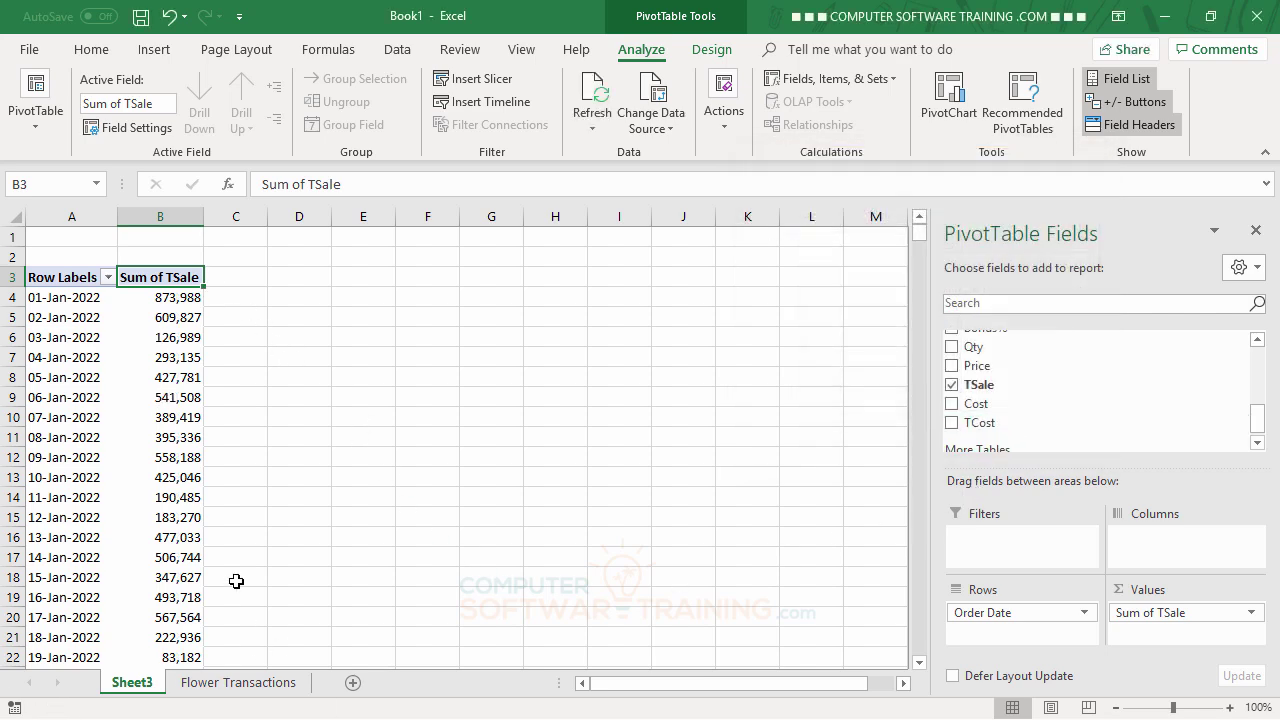
- Rename the Sum of TSale column heading to DREV
{"action": "left_click", "coordinate": [157, 270]}
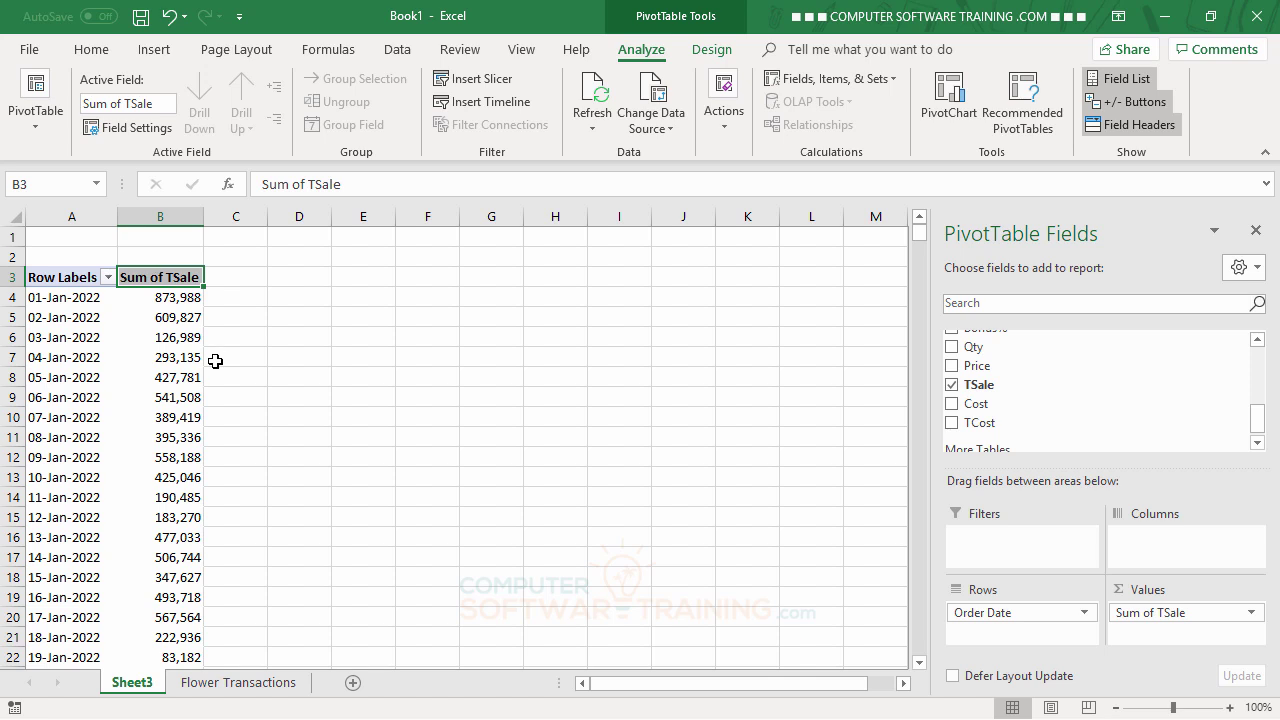
{"action": "type", "text": "DREV"}
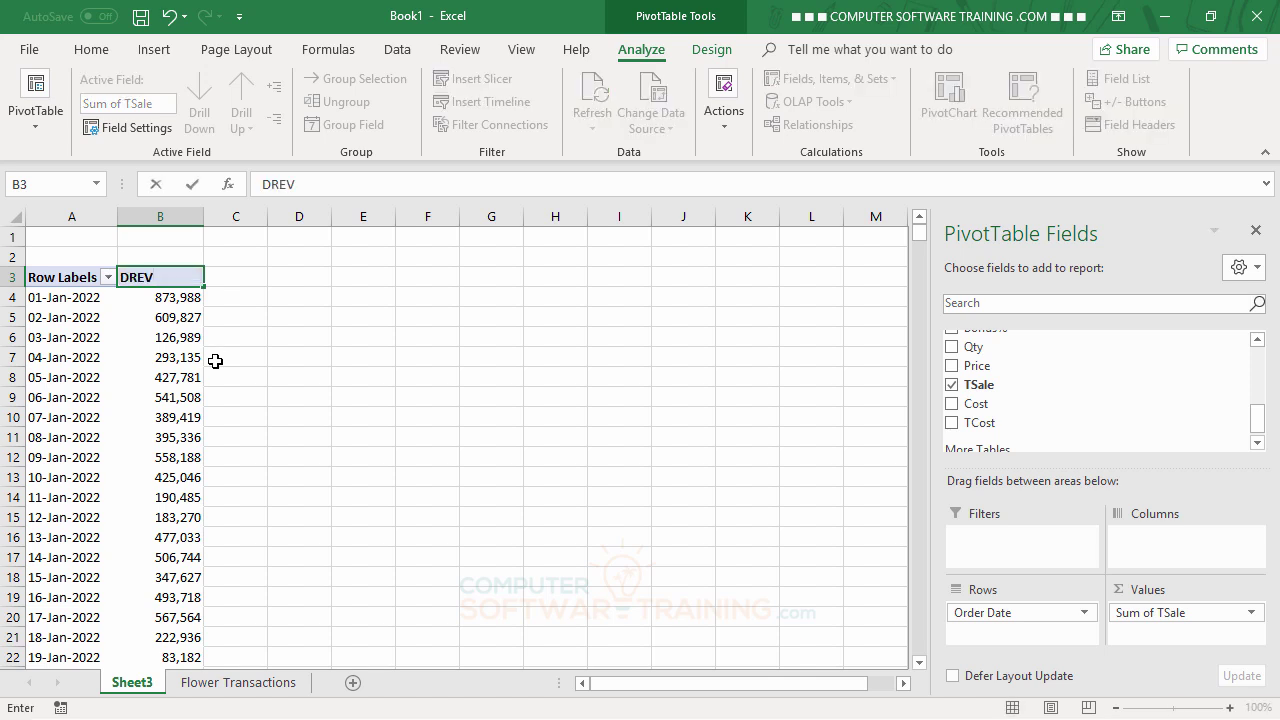
{"action": "key", "text": "Return"}
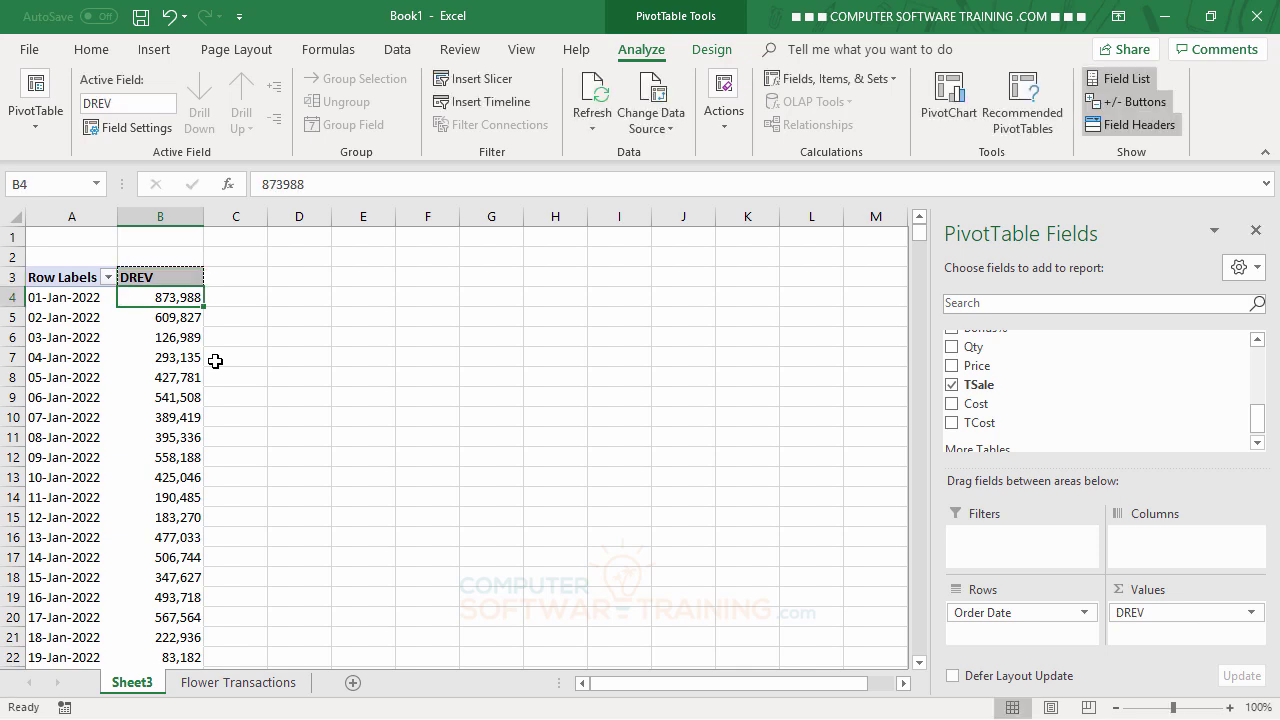
{"action": "left_click", "coordinate": [214, 378]}
{"action": "left_click", "coordinate": [230, 274]}
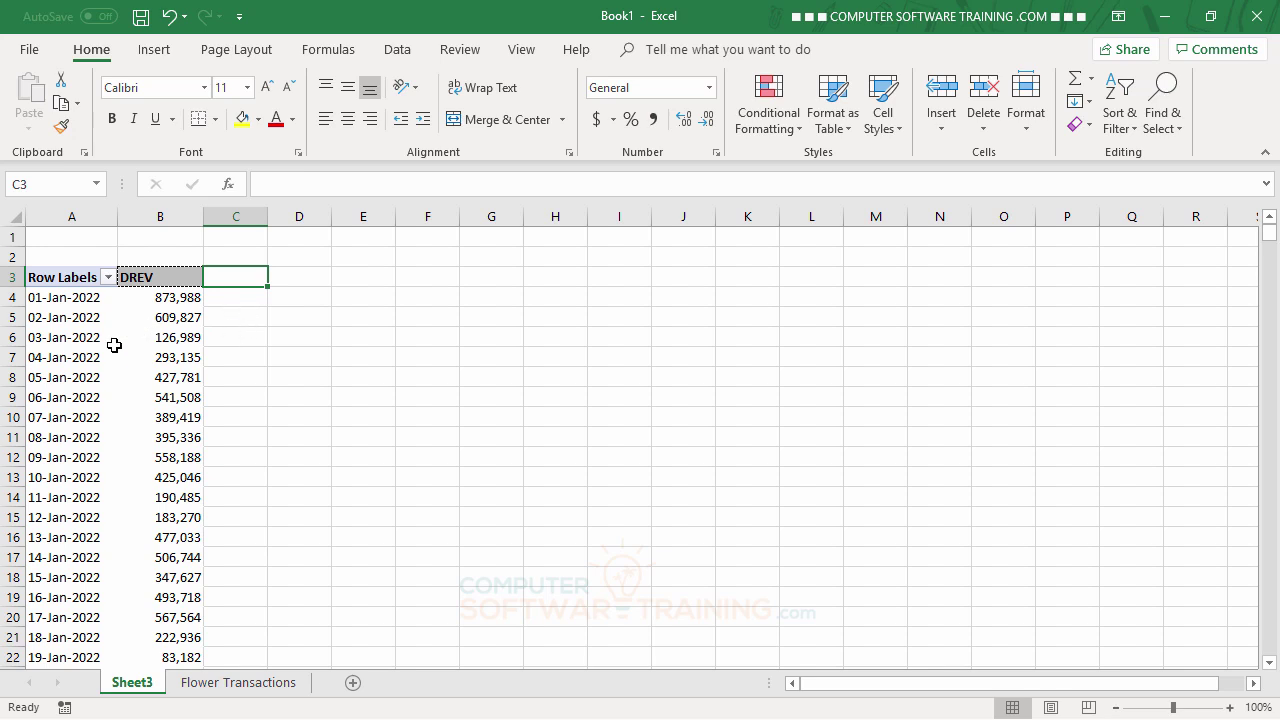
- Add the TSale field to the PivotTable values a second time, below DREV
{"action": "left_click", "coordinate": [172, 278]}
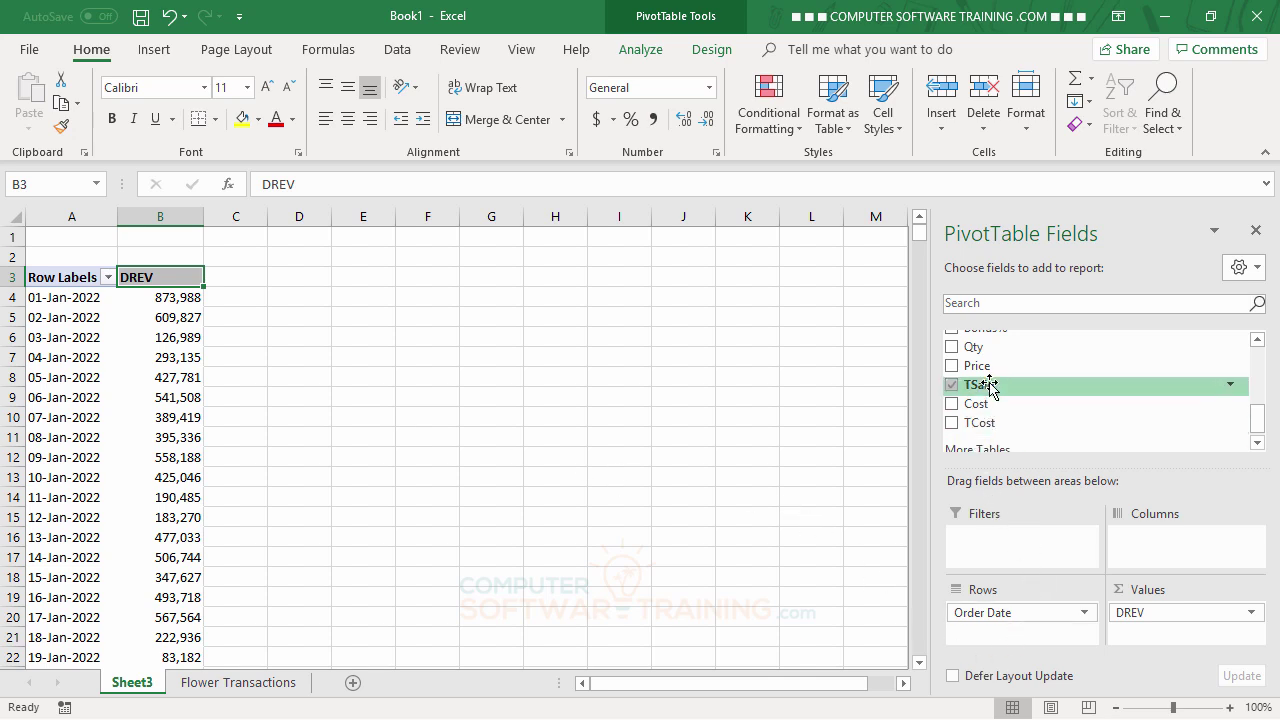
{"action": "left_click_drag", "start_coordinate": [994, 394], "coordinate": [590, 435]}
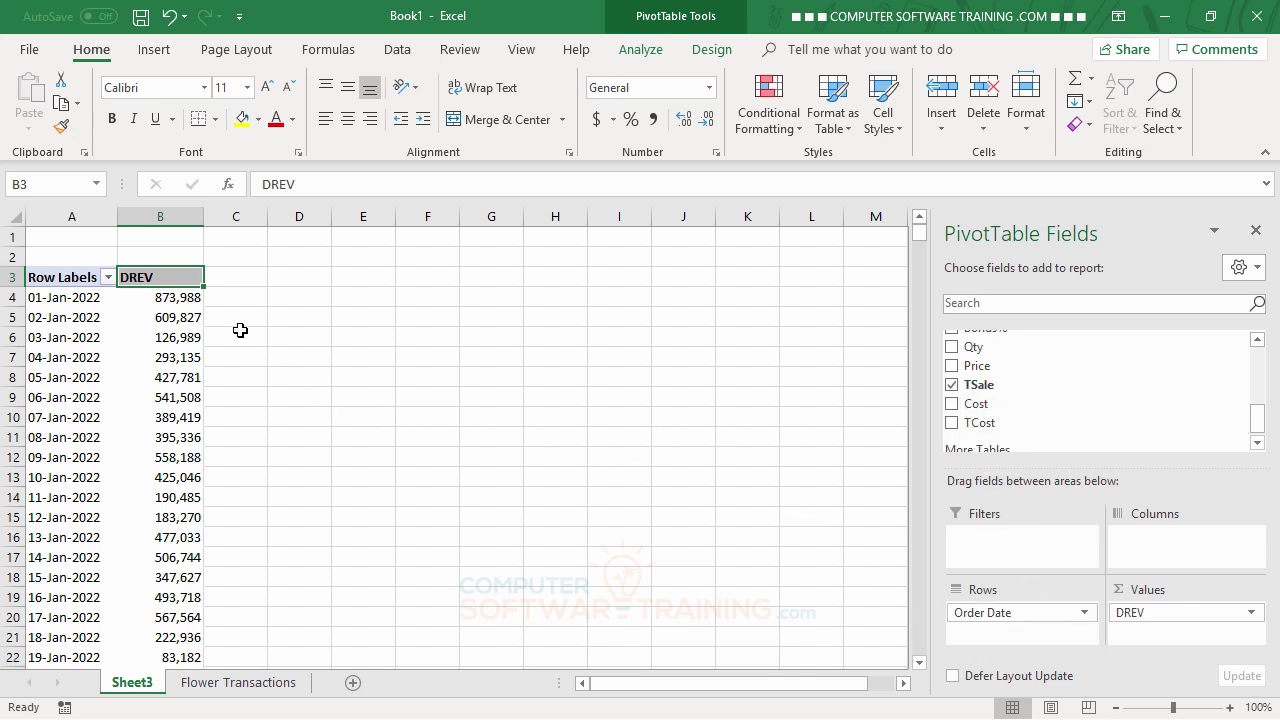
{"action": "left_click_drag", "start_coordinate": [240, 330], "coordinate": [233, 424]}
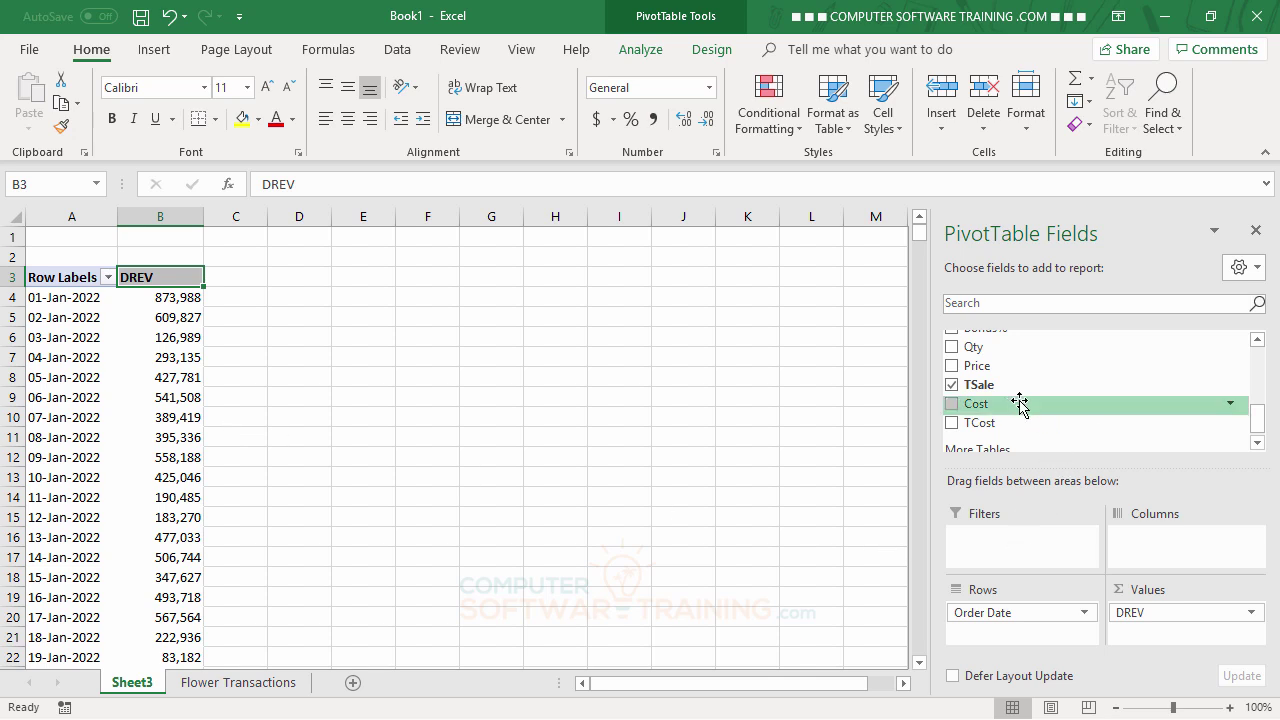
{"action": "left_click_drag", "start_coordinate": [987, 388], "coordinate": [1150, 633]}
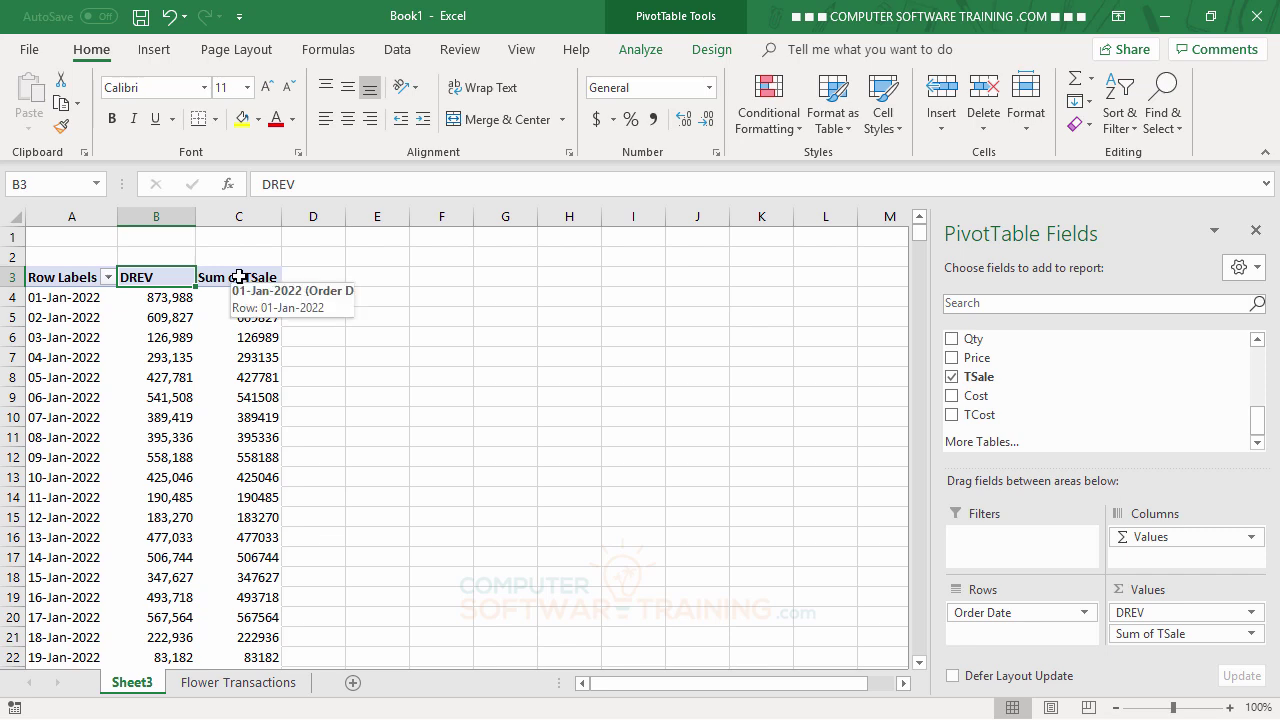
- Show the Sum of TSale values as Running Total In, with Order Date as the base field
{"action": "left_click", "coordinate": [240, 277]}
{"action": "double_click", "coordinate": [240, 277]}
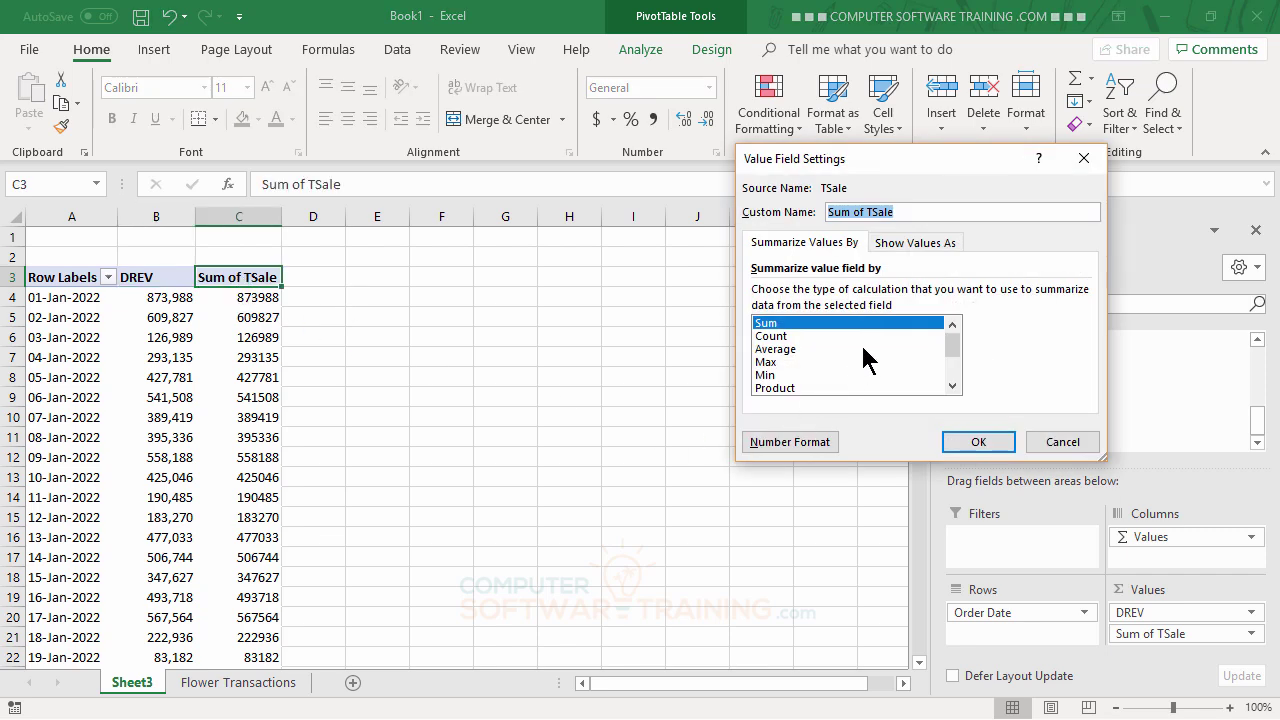
{"action": "left_click", "coordinate": [913, 246]}
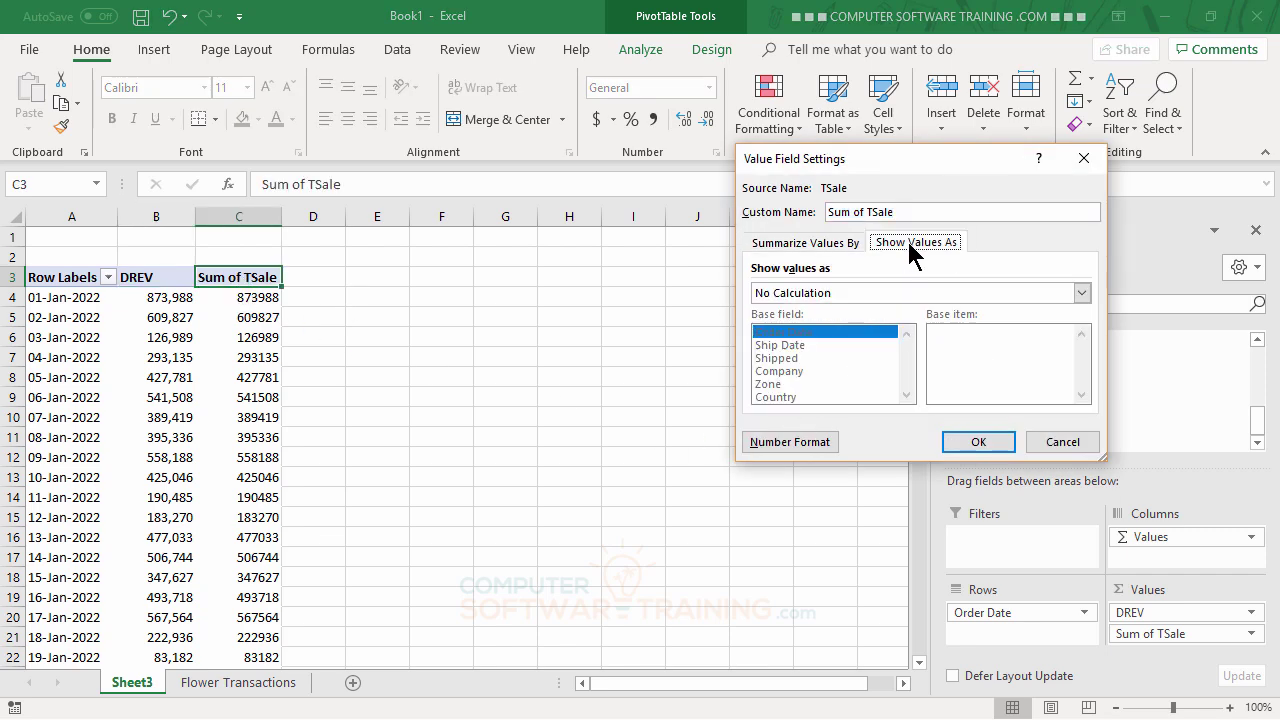
{"action": "left_click", "coordinate": [917, 293]}
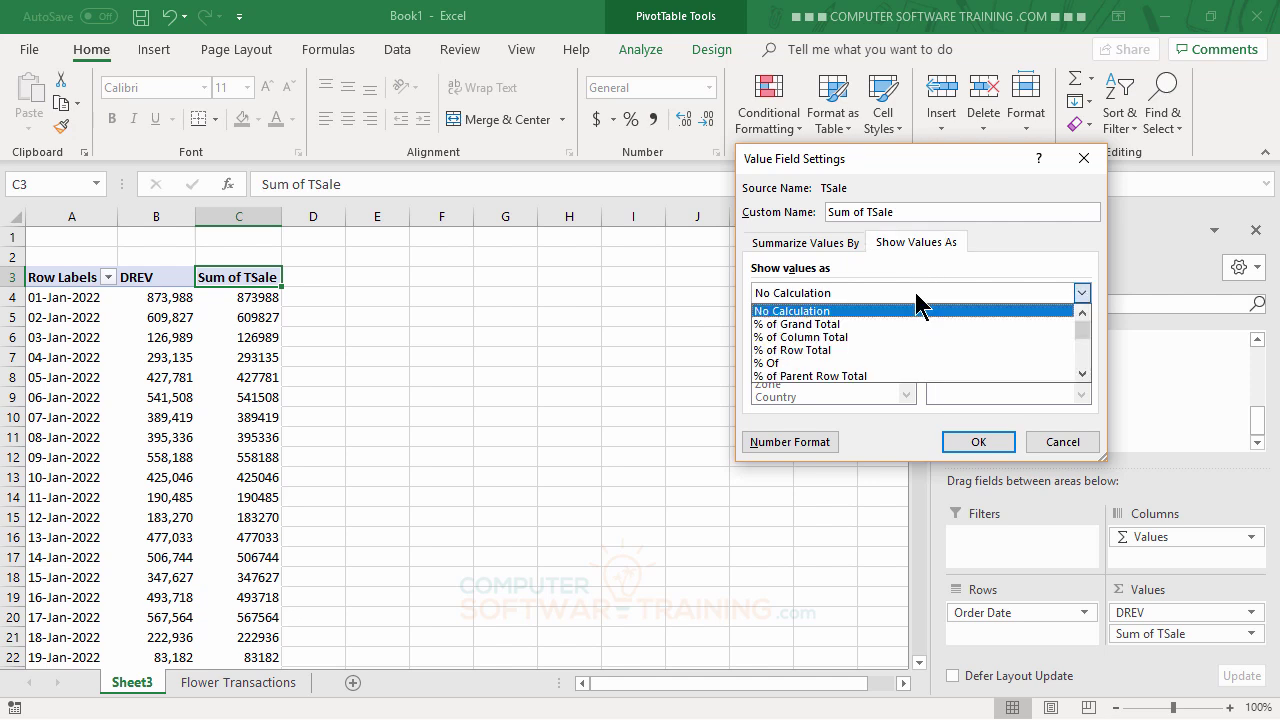
{"action": "left_click", "coordinate": [1086, 372]}
{"action": "left_click", "coordinate": [1086, 372]}
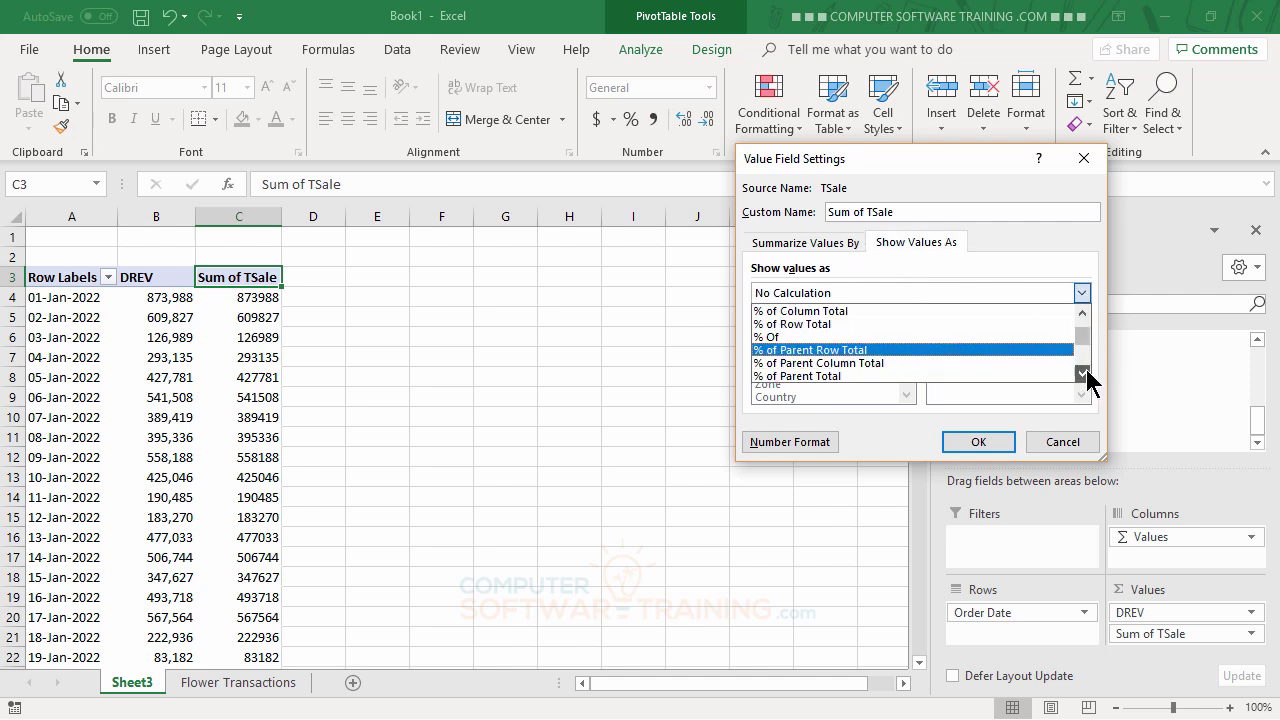
{"action": "left_click", "coordinate": [1086, 372]}
{"action": "left_click", "coordinate": [1086, 372]}
{"action": "left_click", "coordinate": [1086, 372]}
{"action": "left_click", "coordinate": [1086, 372]}
{"action": "left_click", "coordinate": [1082, 372]}
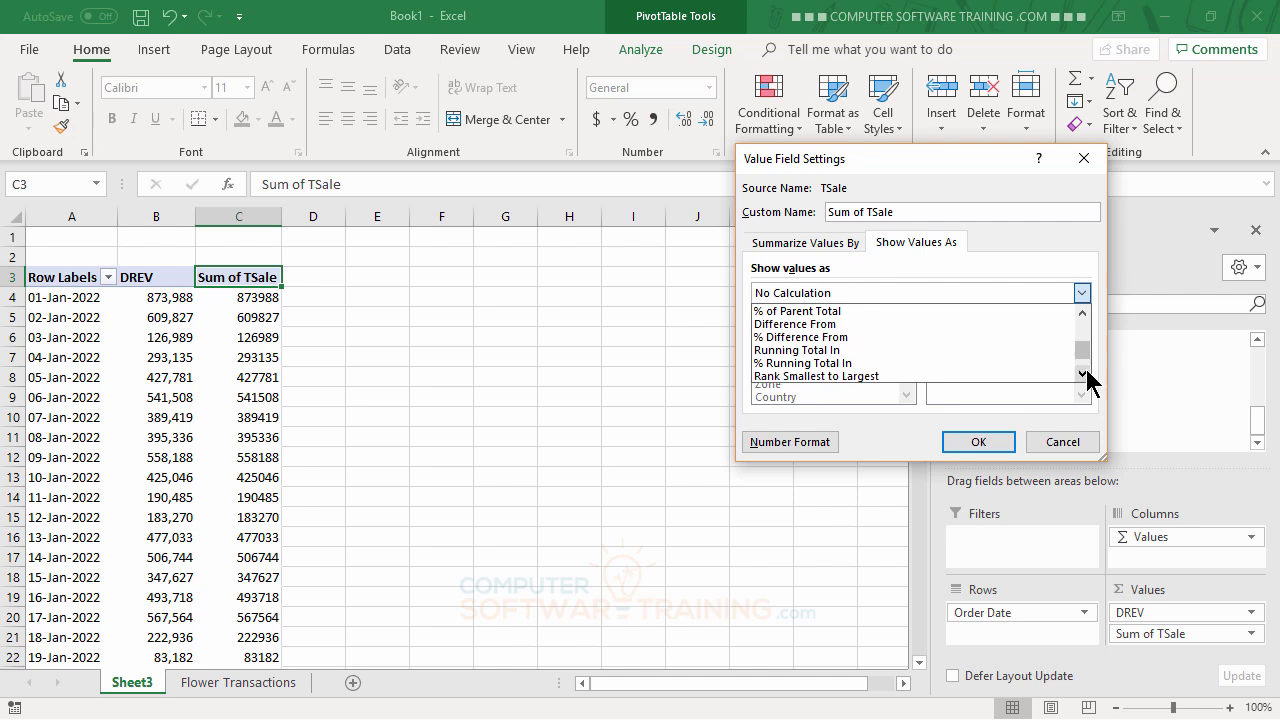
{"action": "left_click", "coordinate": [830, 350]}
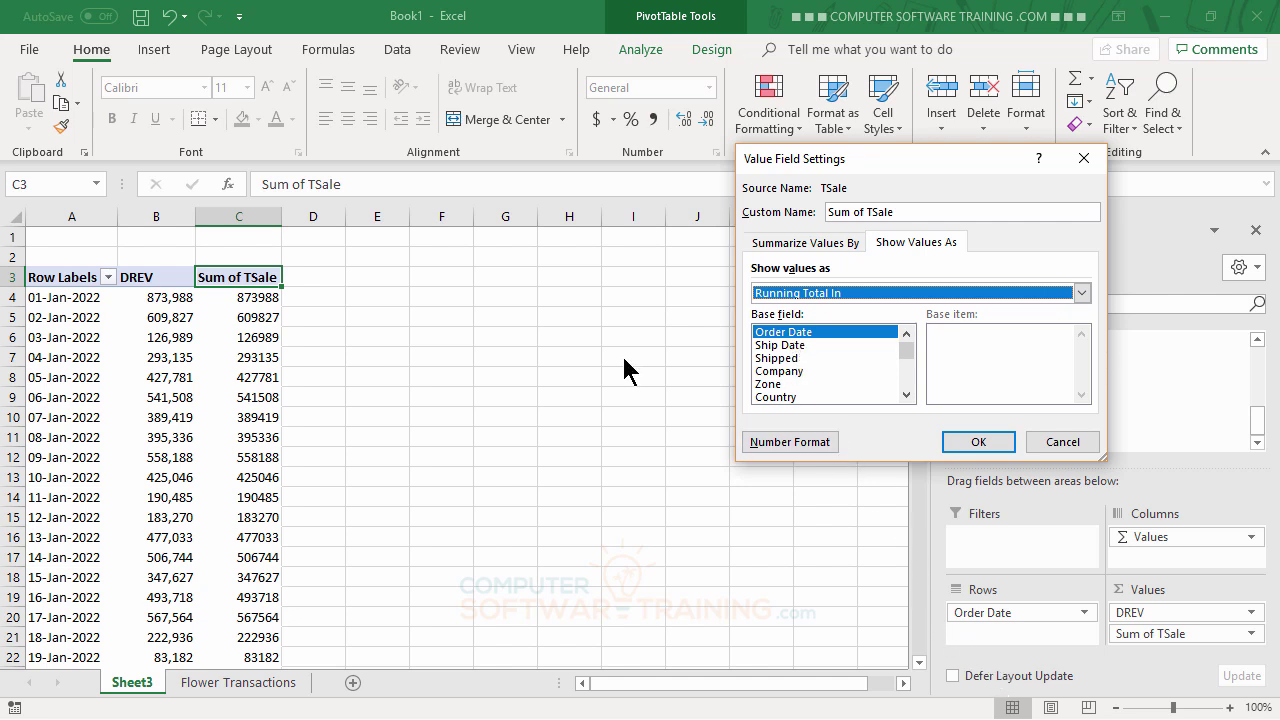
{"action": "left_click", "coordinate": [978, 444]}
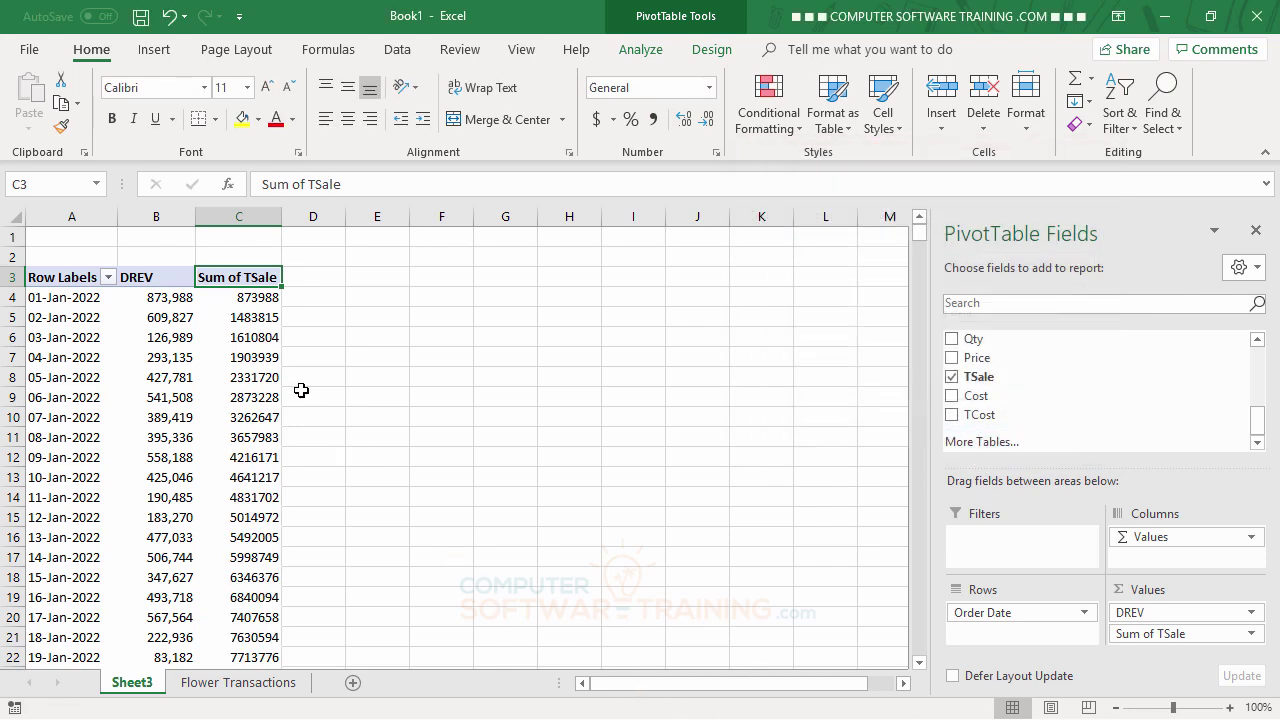
- Format the Sum of TSale running total as Number with 0 decimal places and the 1000 separator
{"action": "double_click", "coordinate": [247, 277]}
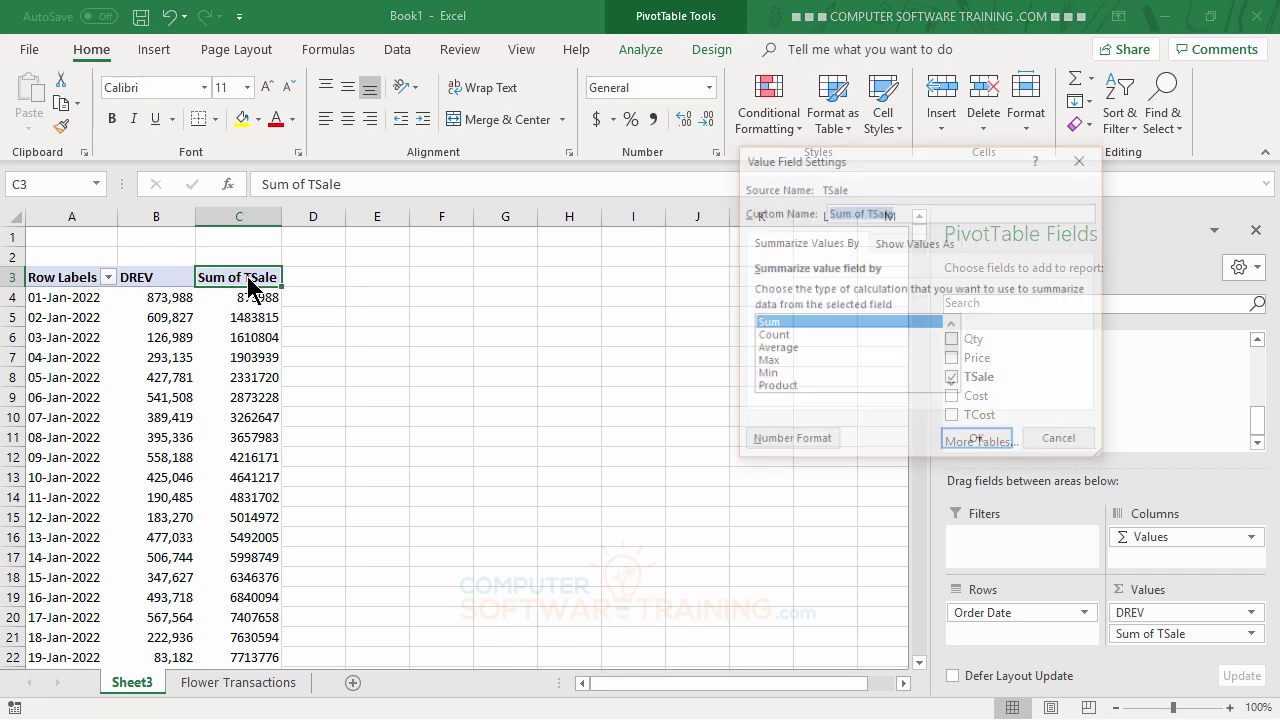
{"action": "left_click", "coordinate": [786, 442]}
{"action": "left_click", "coordinate": [704, 178]}
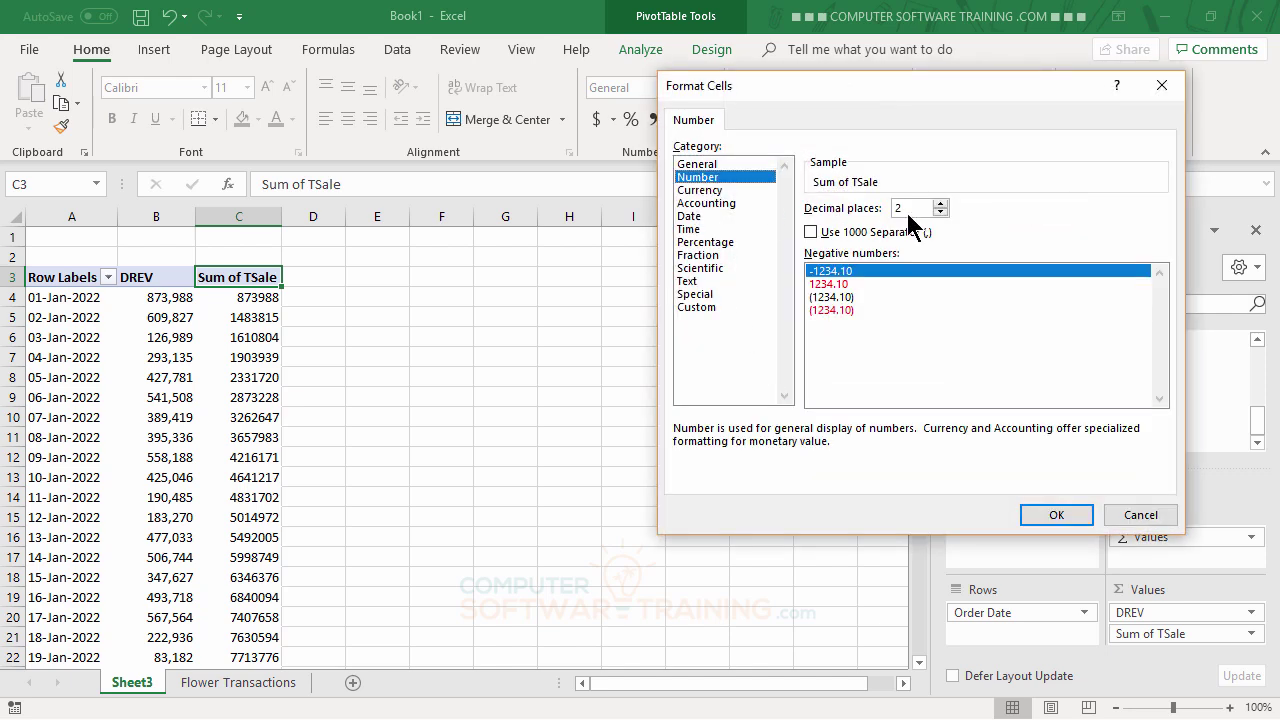
{"action": "left_click", "coordinate": [940, 212]}
{"action": "left_click", "coordinate": [940, 212]}
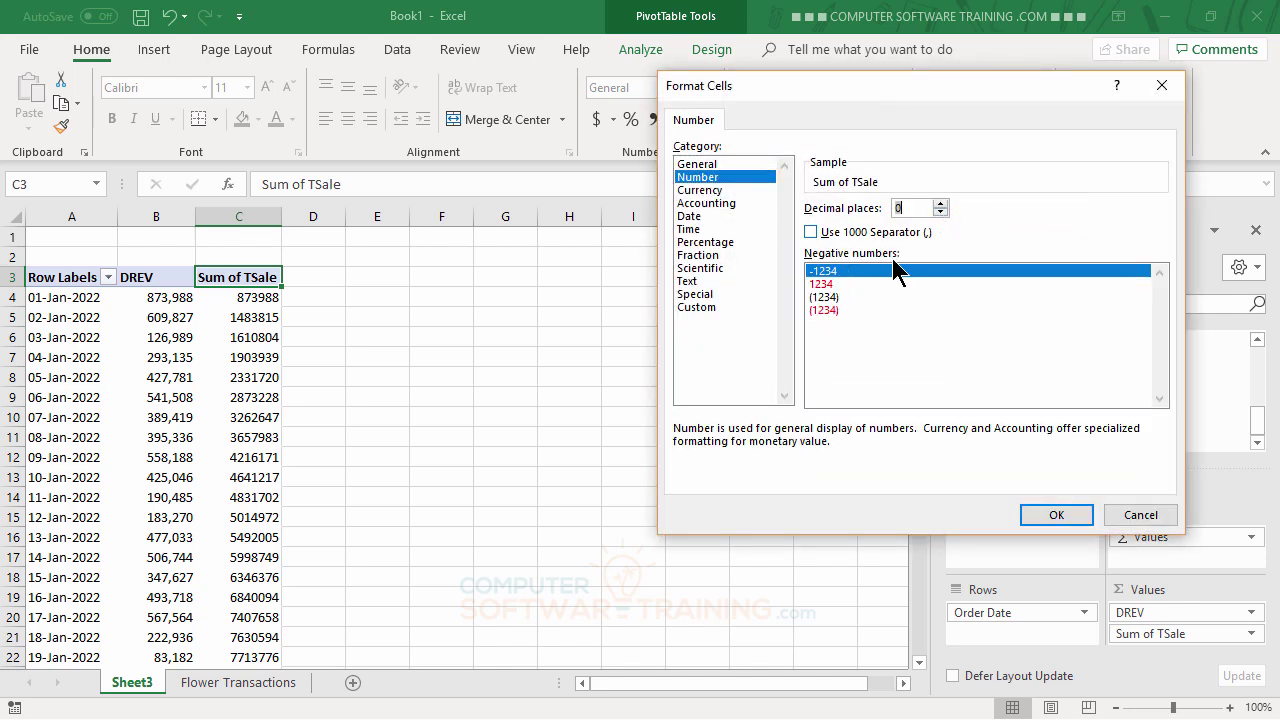
{"action": "left_click", "coordinate": [812, 232]}
{"action": "left_click", "coordinate": [1040, 520]}
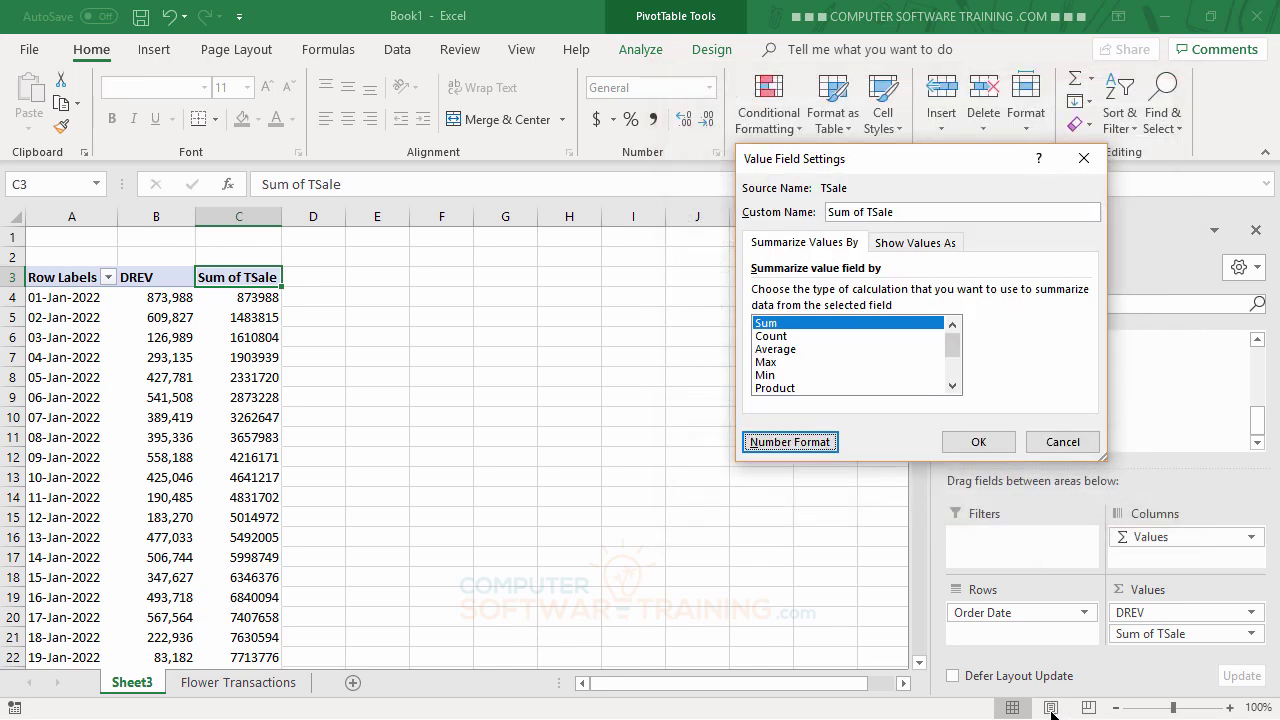
{"action": "left_click", "coordinate": [977, 443]}
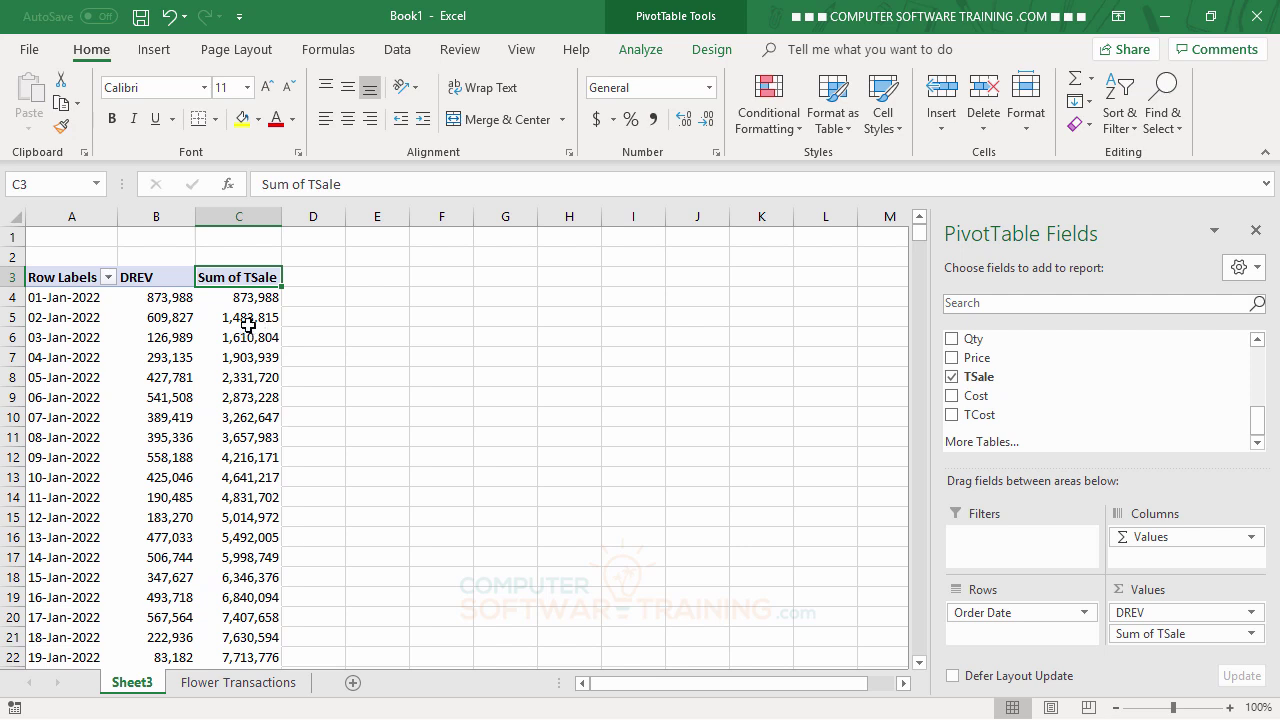
- Check the running totals by summing the DREV values of the first two and first three days of January
{"action": "left_click_drag", "start_coordinate": [168, 298], "coordinate": [170, 318]}
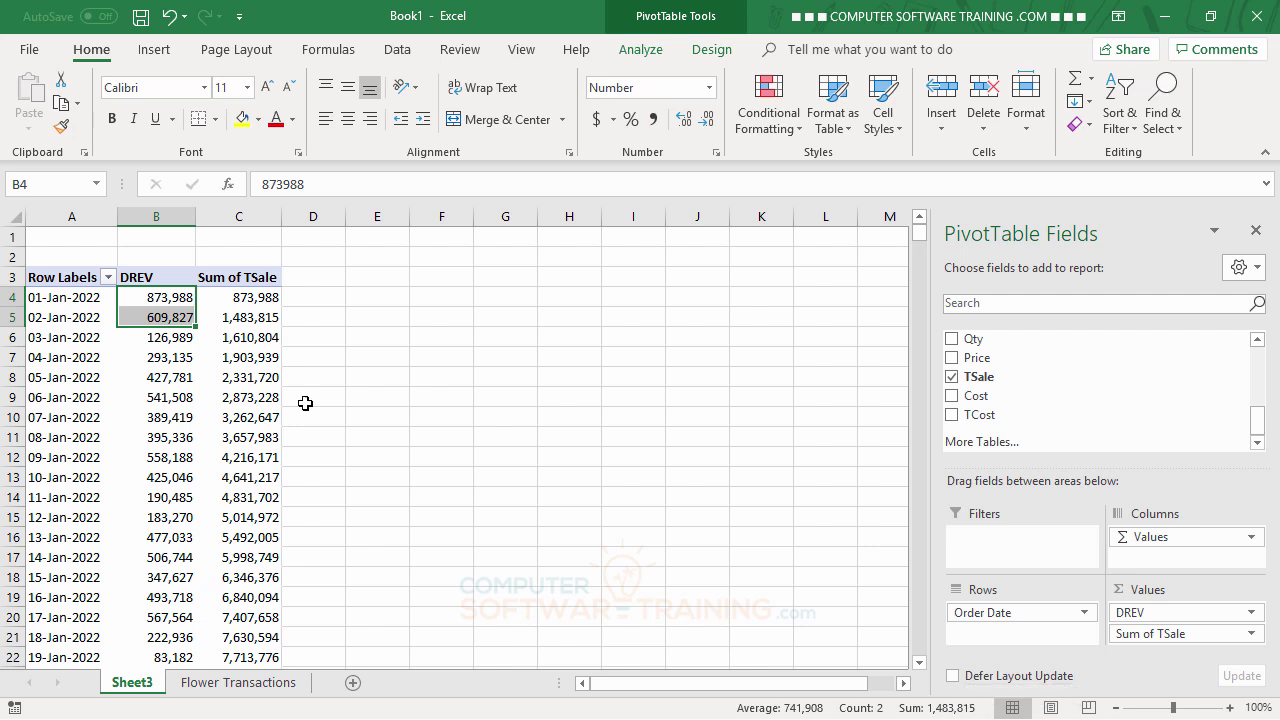
{"action": "left_click_drag", "start_coordinate": [165, 298], "coordinate": [168, 340]}
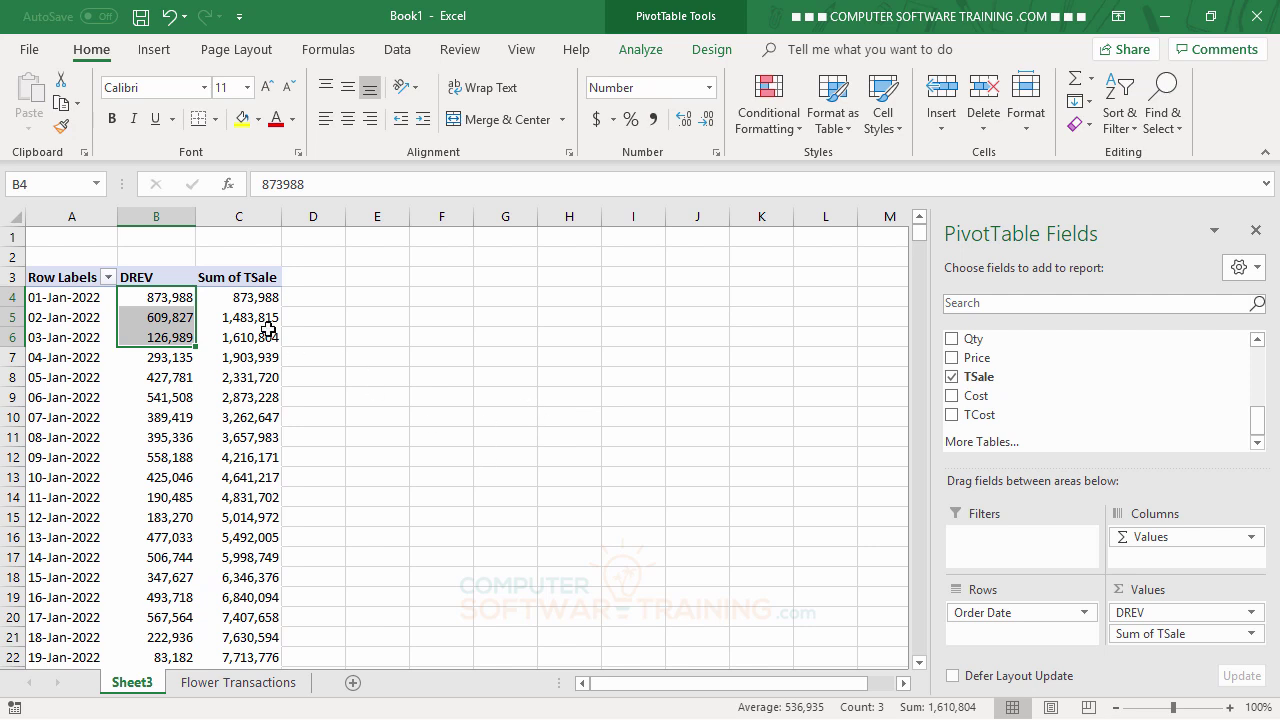
{"action": "left_click", "coordinate": [224, 301]}
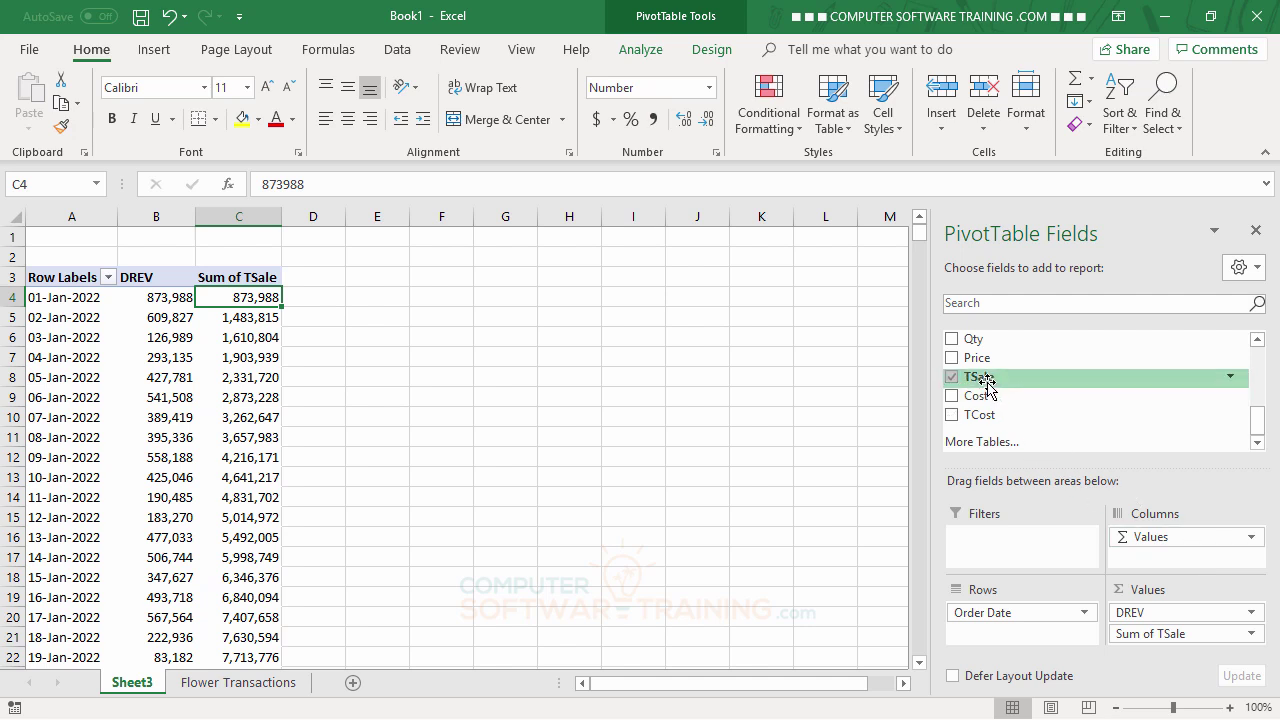
- Add TSale to the values a third time and show it as % Running Total In, based on Order Date
{"action": "left_click_drag", "start_coordinate": [987, 382], "coordinate": [1148, 648]}
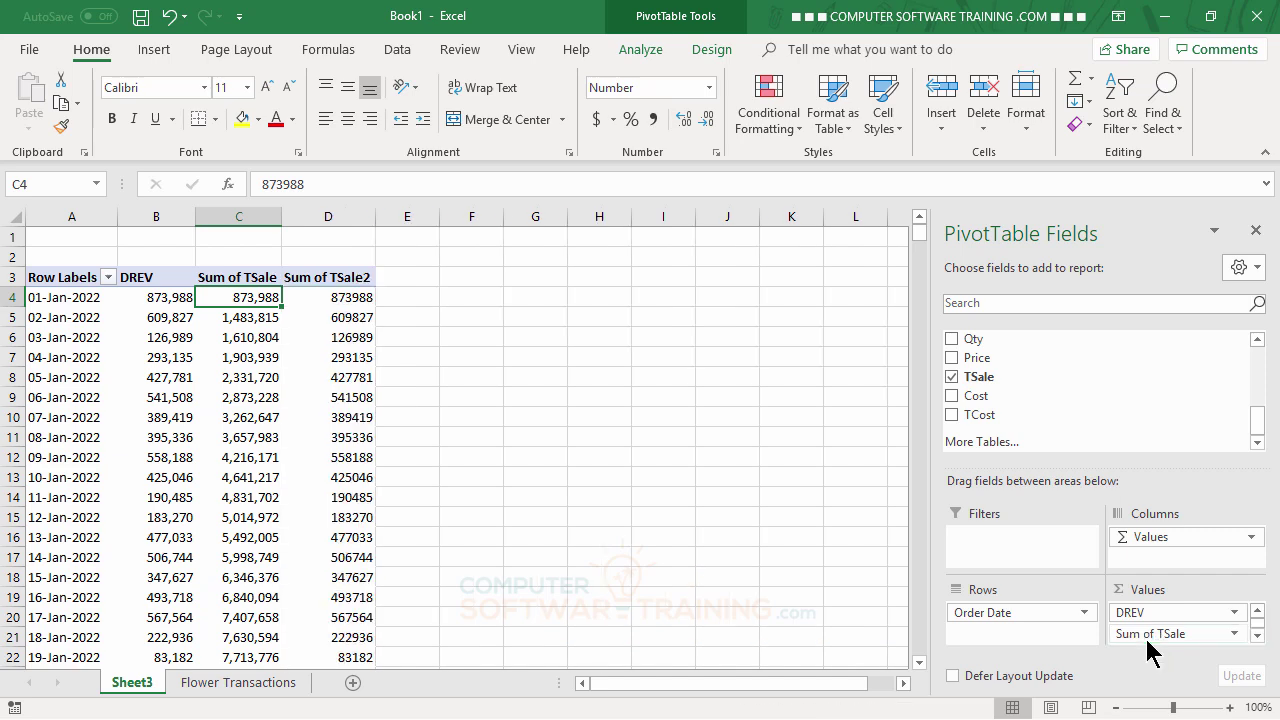
{"action": "left_click", "coordinate": [328, 280]}
{"action": "double_click", "coordinate": [329, 283]}
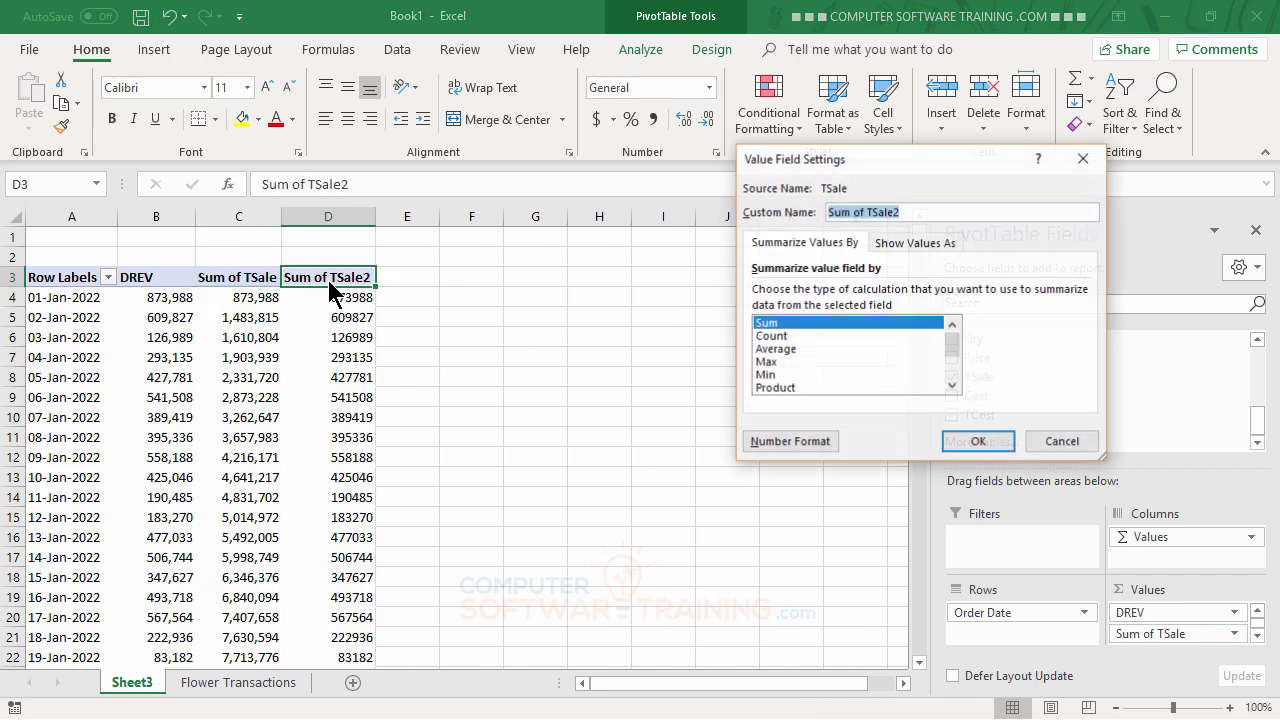
{"action": "left_click", "coordinate": [936, 250]}
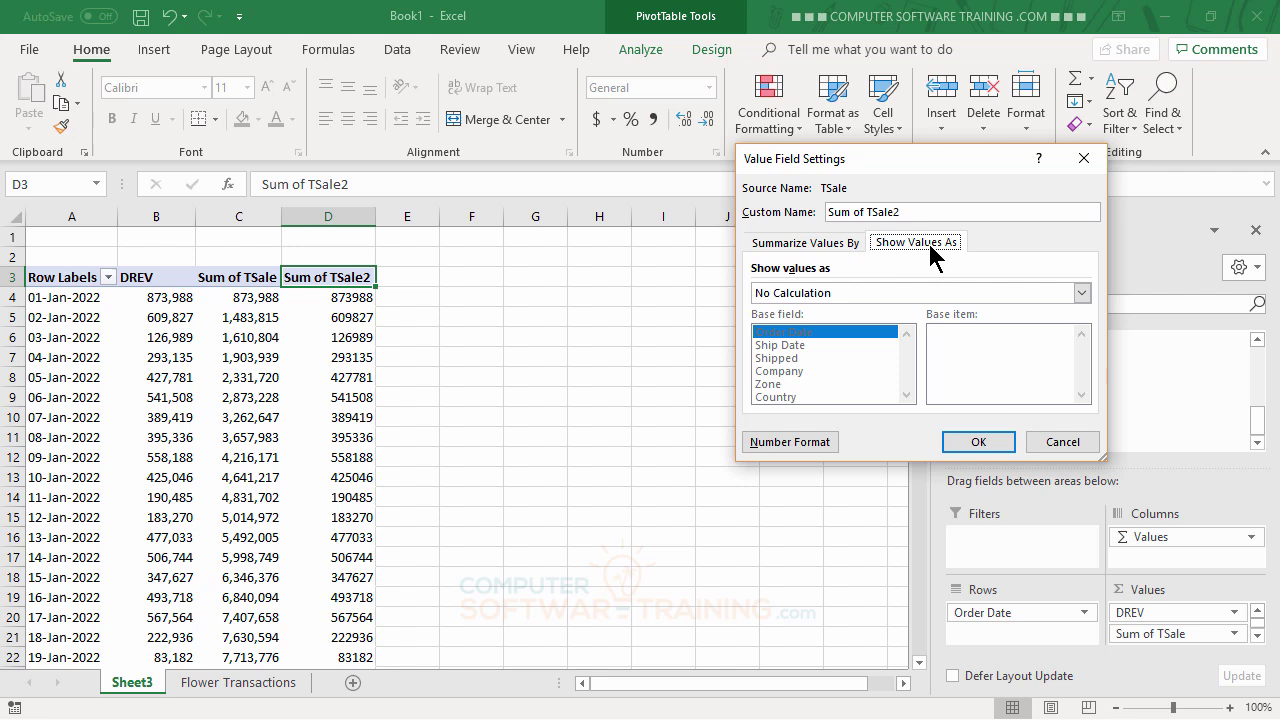
{"action": "left_click", "coordinate": [900, 293]}
{"action": "left_click", "coordinate": [1083, 374]}
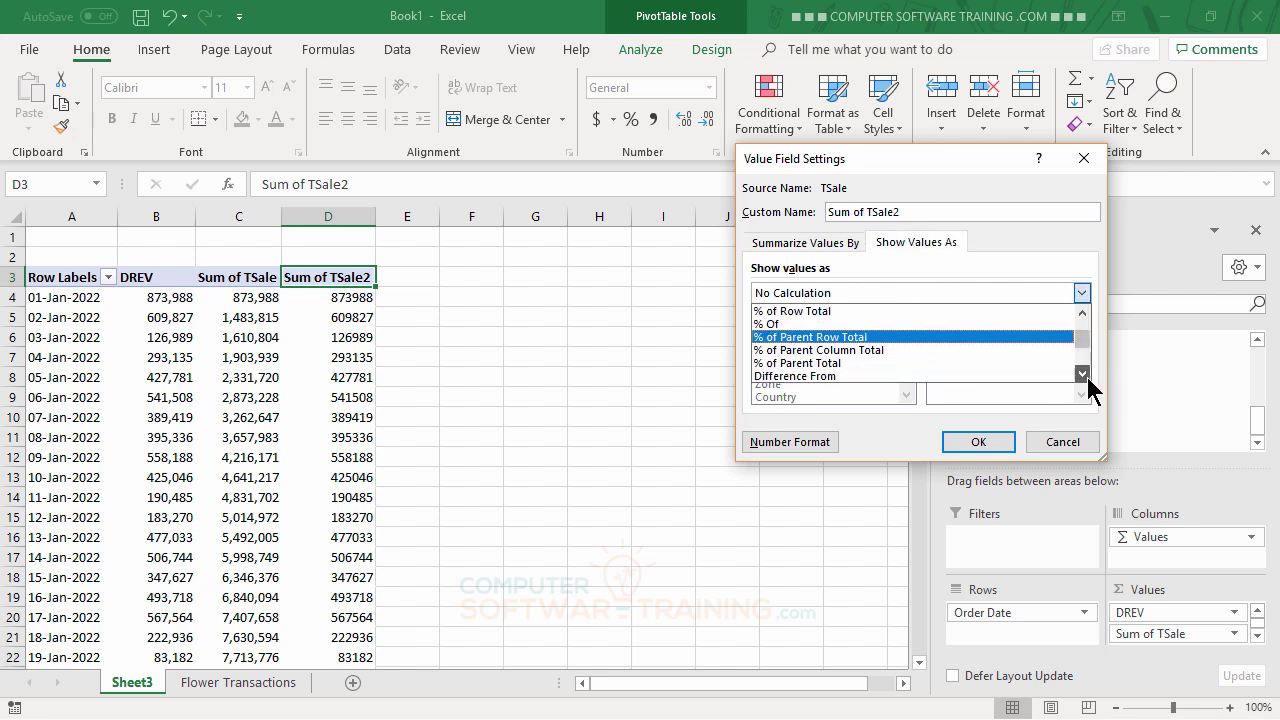
{"action": "left_click", "coordinate": [1083, 374]}
{"action": "left_click", "coordinate": [1083, 374]}
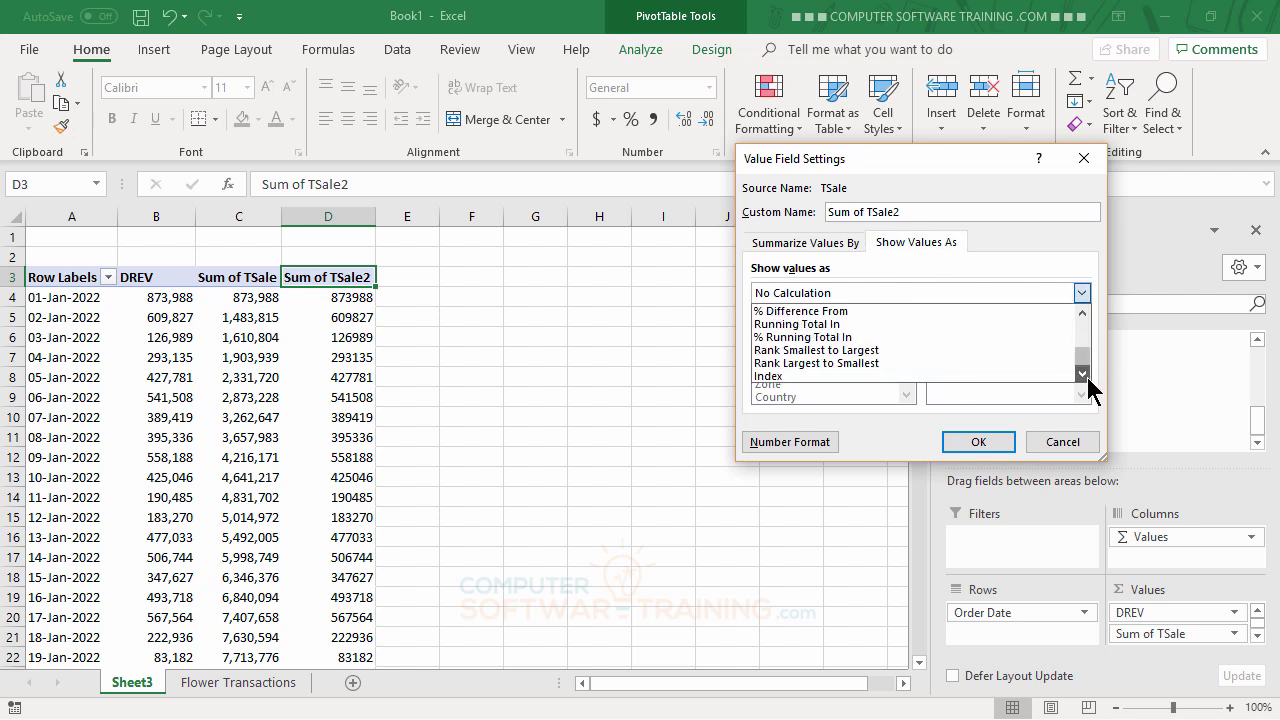
{"action": "left_click", "coordinate": [797, 337]}
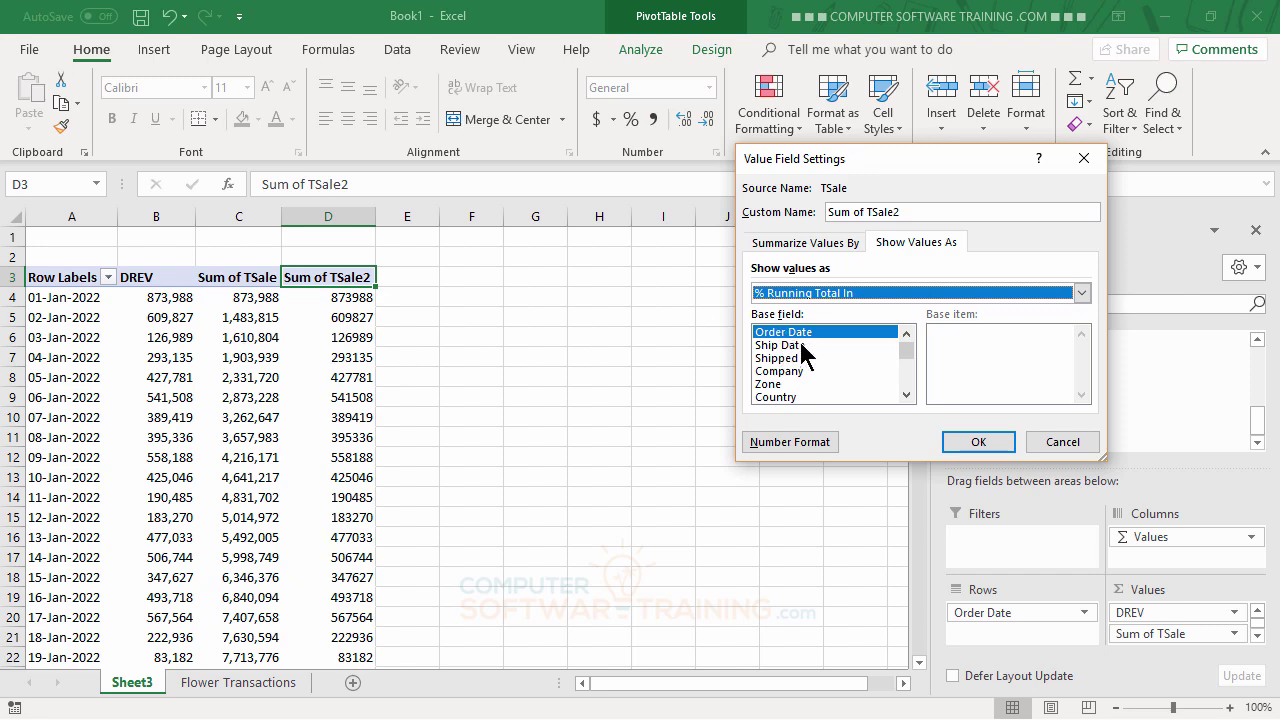
{"action": "left_click", "coordinate": [985, 446]}
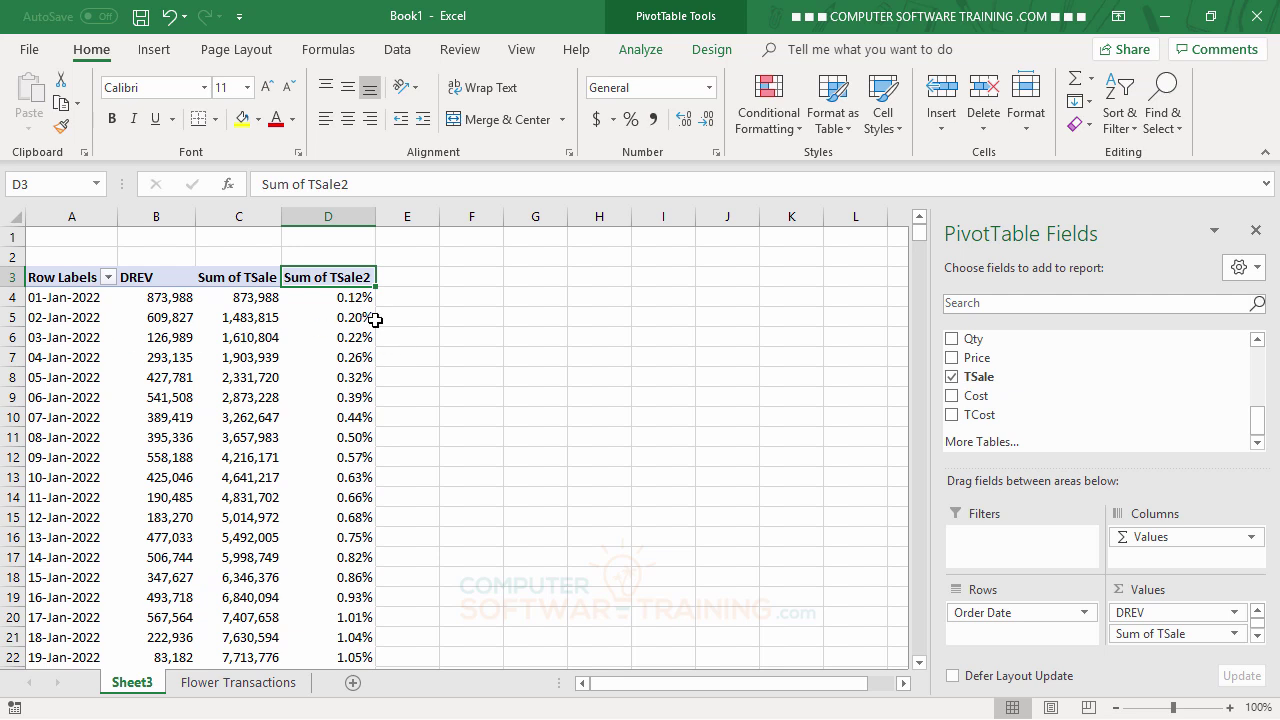
- Examine the cumulative percentages in Sum of TSale2 down to 17-Jan-2022
{"action": "mouse_move", "coordinate": [366, 320]}
{"action": "mouse_move", "coordinate": [353, 620]}
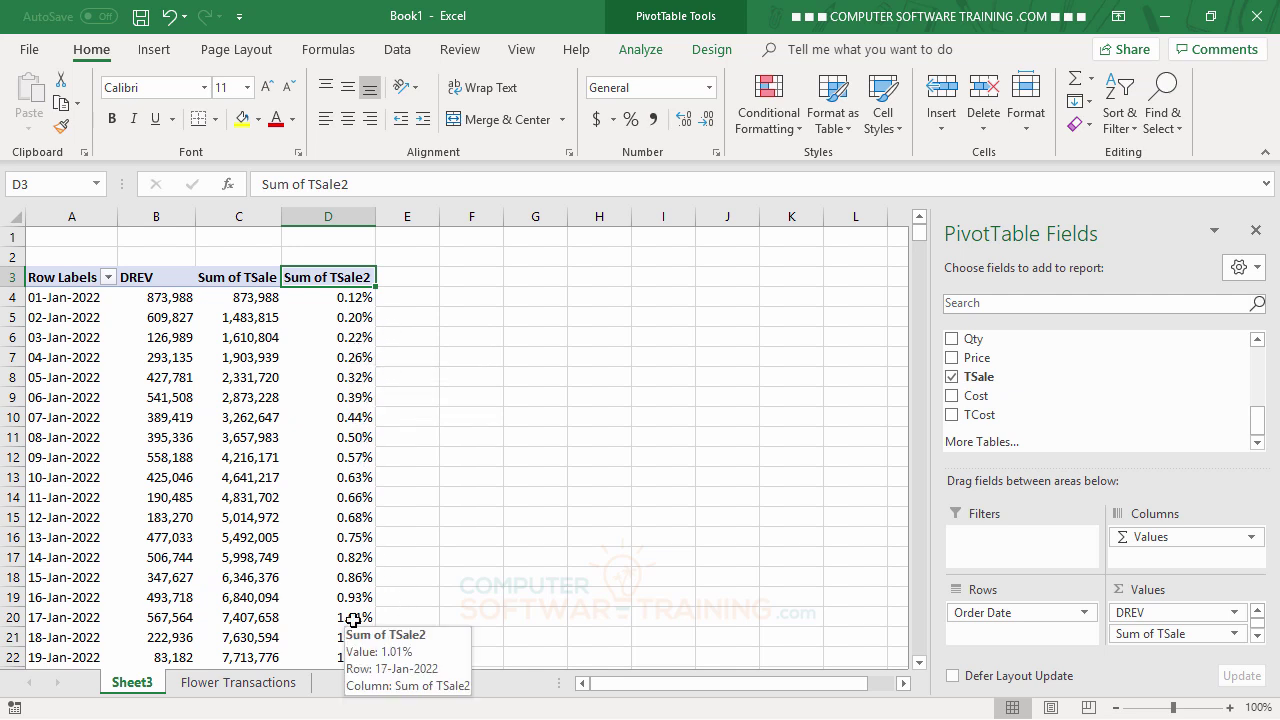
{"action": "left_click", "coordinate": [353, 620]}
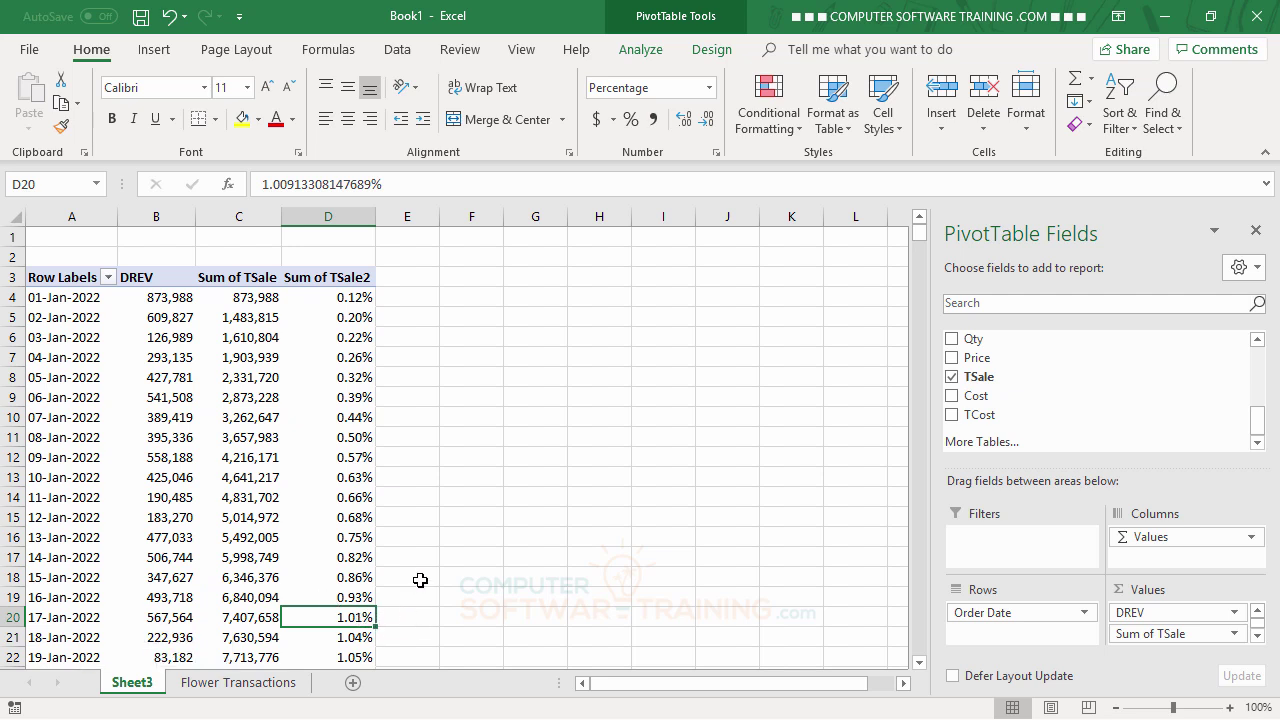
- Rename the Sum of TSale column heading to Run and the Sum of TSale2 heading to Run%
{"action": "left_click", "coordinate": [232, 280]}
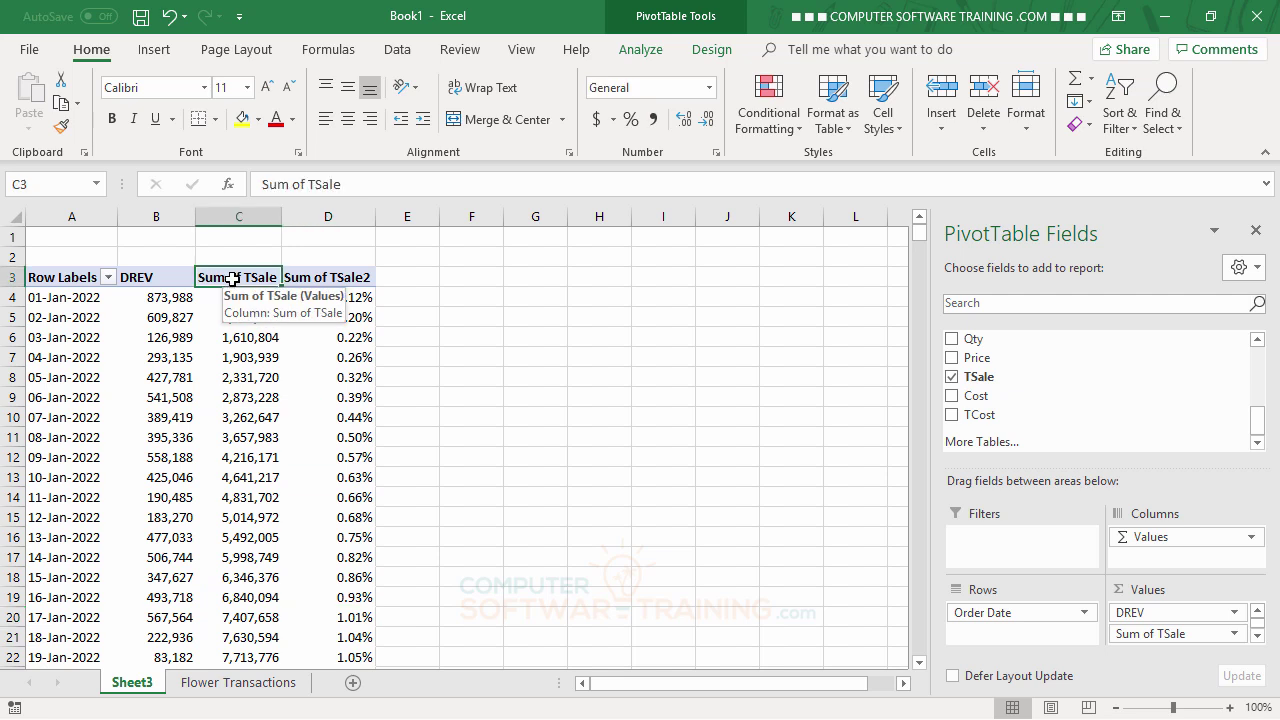
{"action": "type", "text": "Run"}
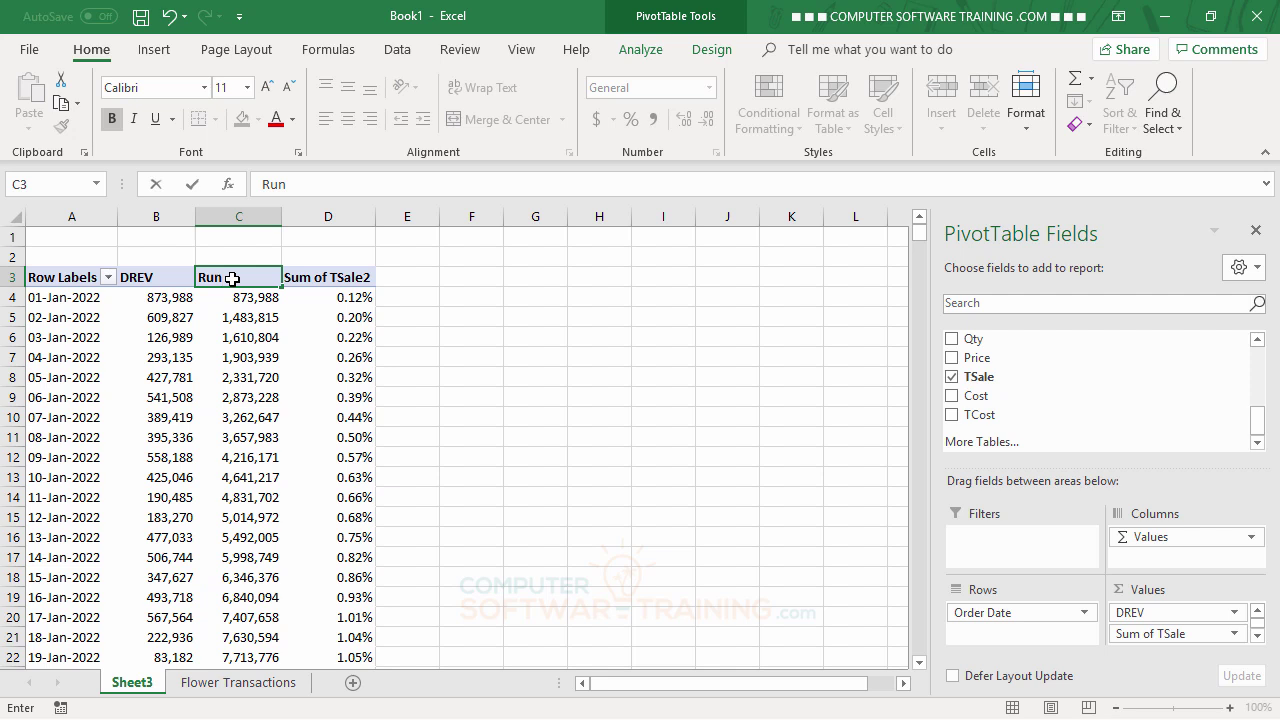
{"action": "key", "text": "Tab"}
{"action": "type", "text": "R"}
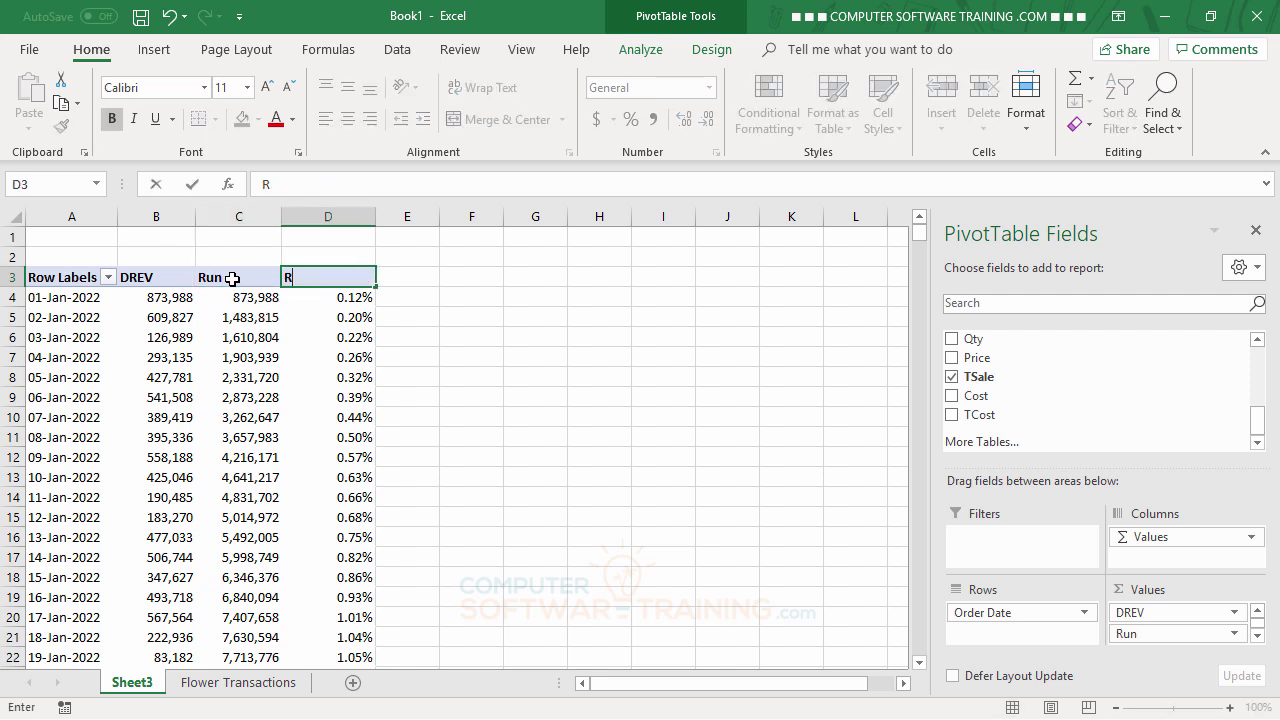
{"action": "type", "text": "un%"}
{"action": "key", "text": "Return"}
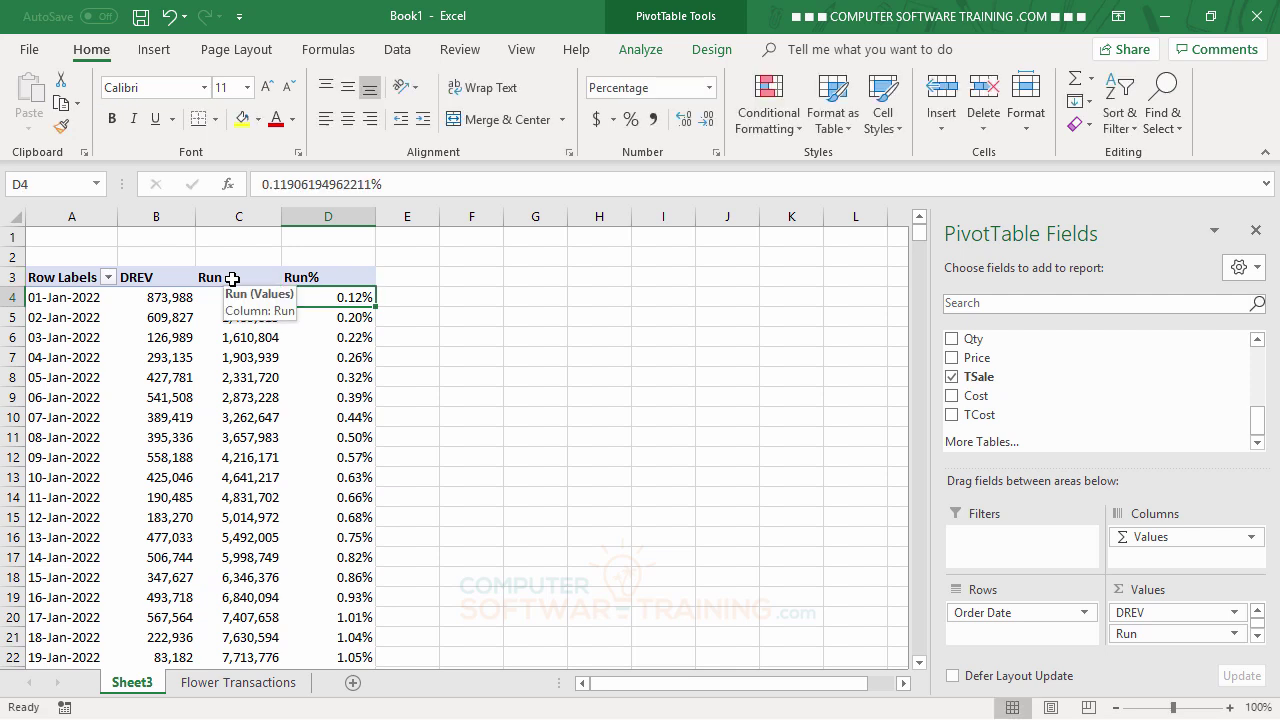
- Turn on merging and centering of cells with labels in the PivotTable's layout options
{"action": "left_click", "coordinate": [183, 316]}
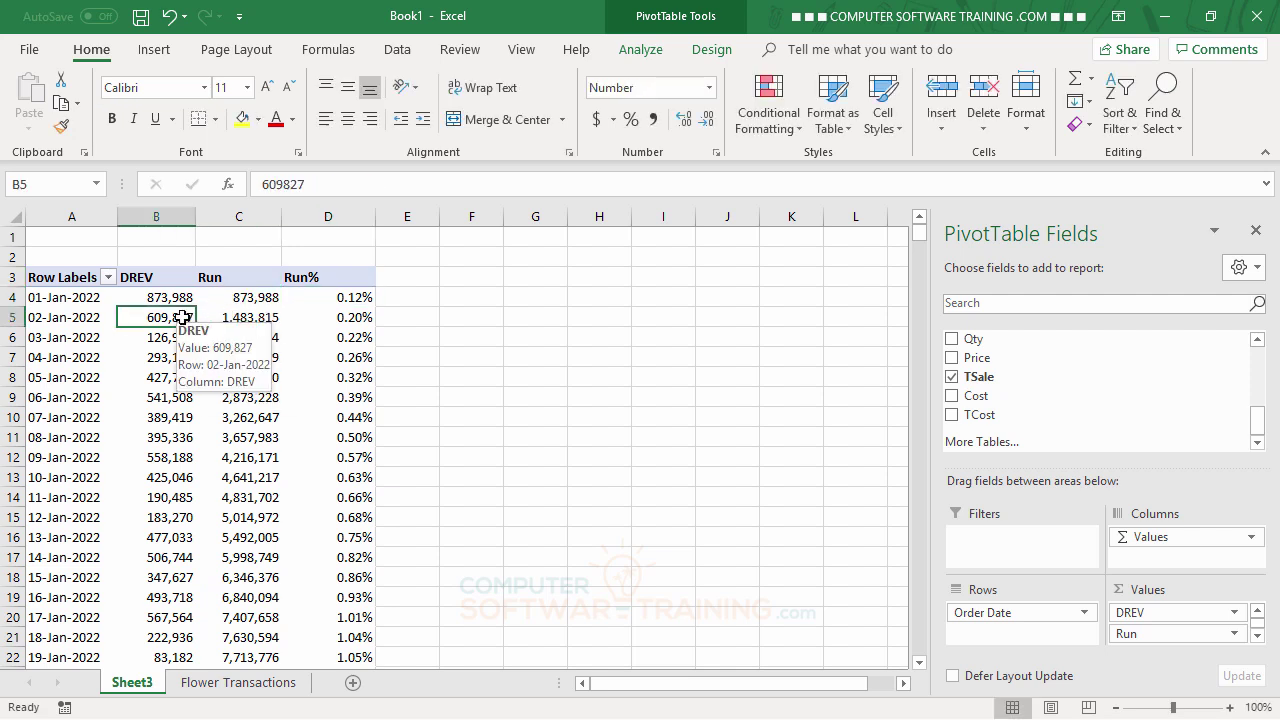
{"action": "left_click", "coordinate": [648, 50]}
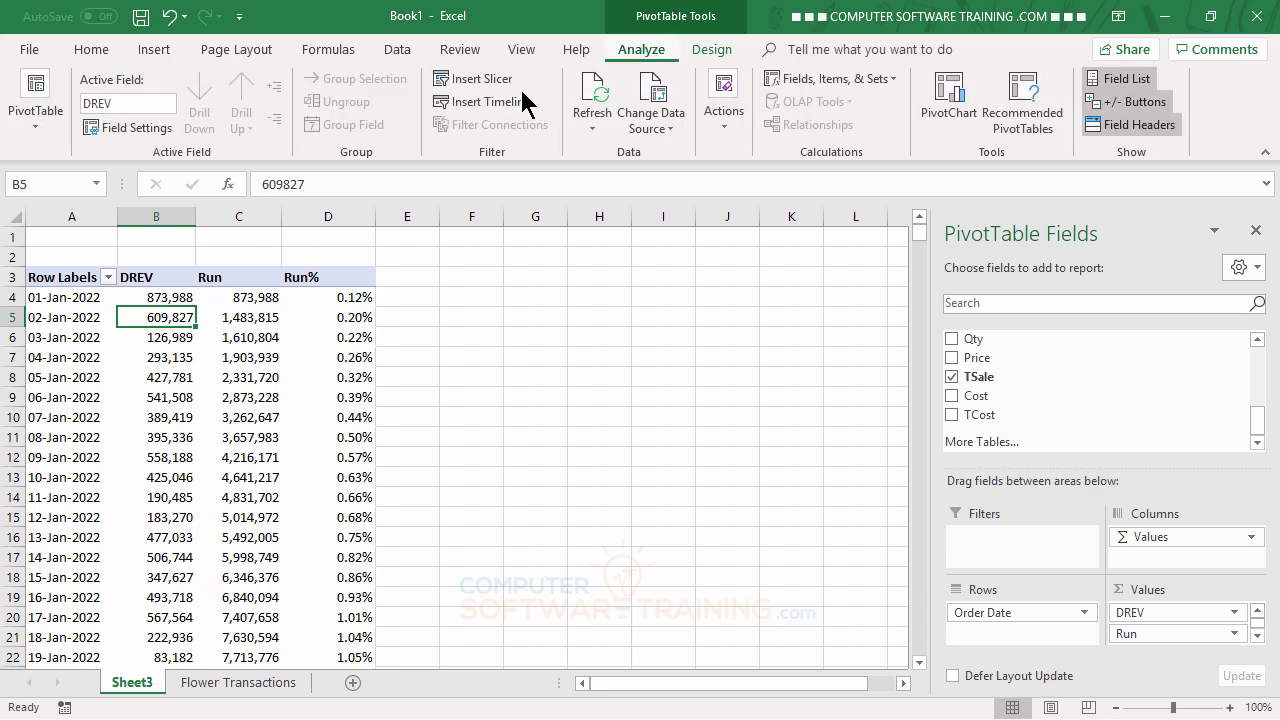
{"action": "left_click", "coordinate": [36, 130]}
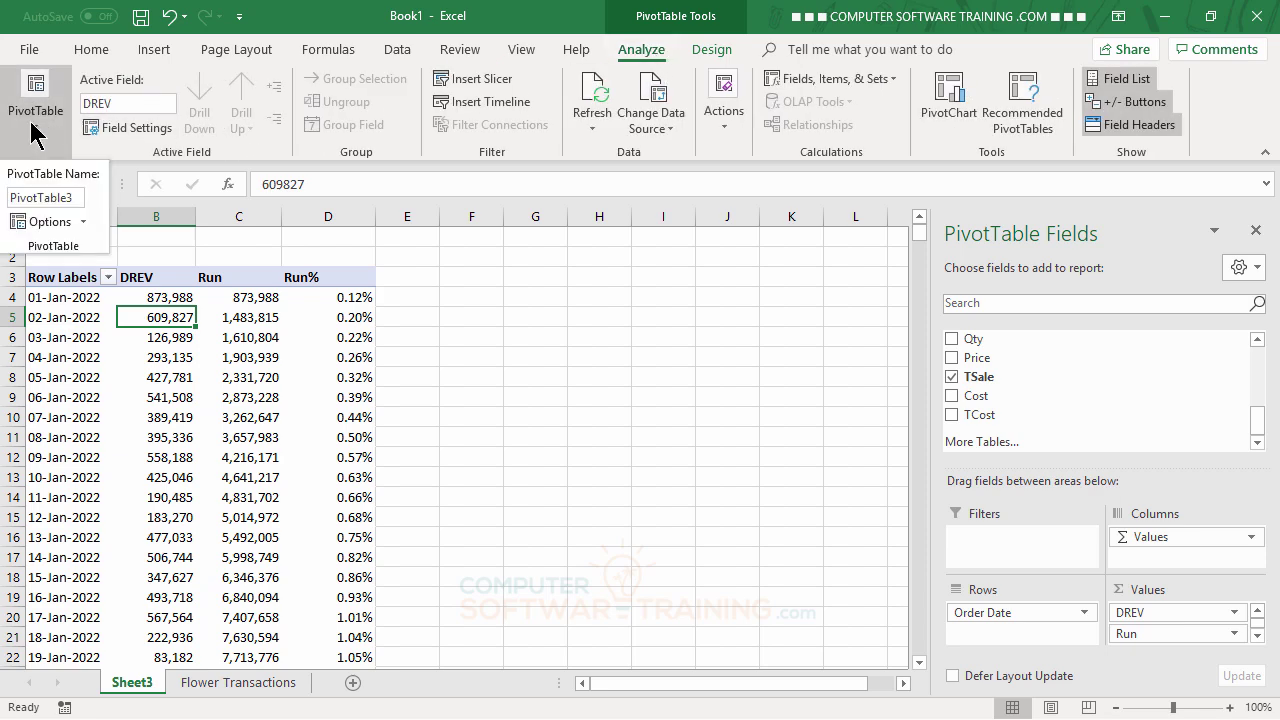
{"action": "left_click", "coordinate": [38, 220]}
{"action": "left_click", "coordinate": [726, 189]}
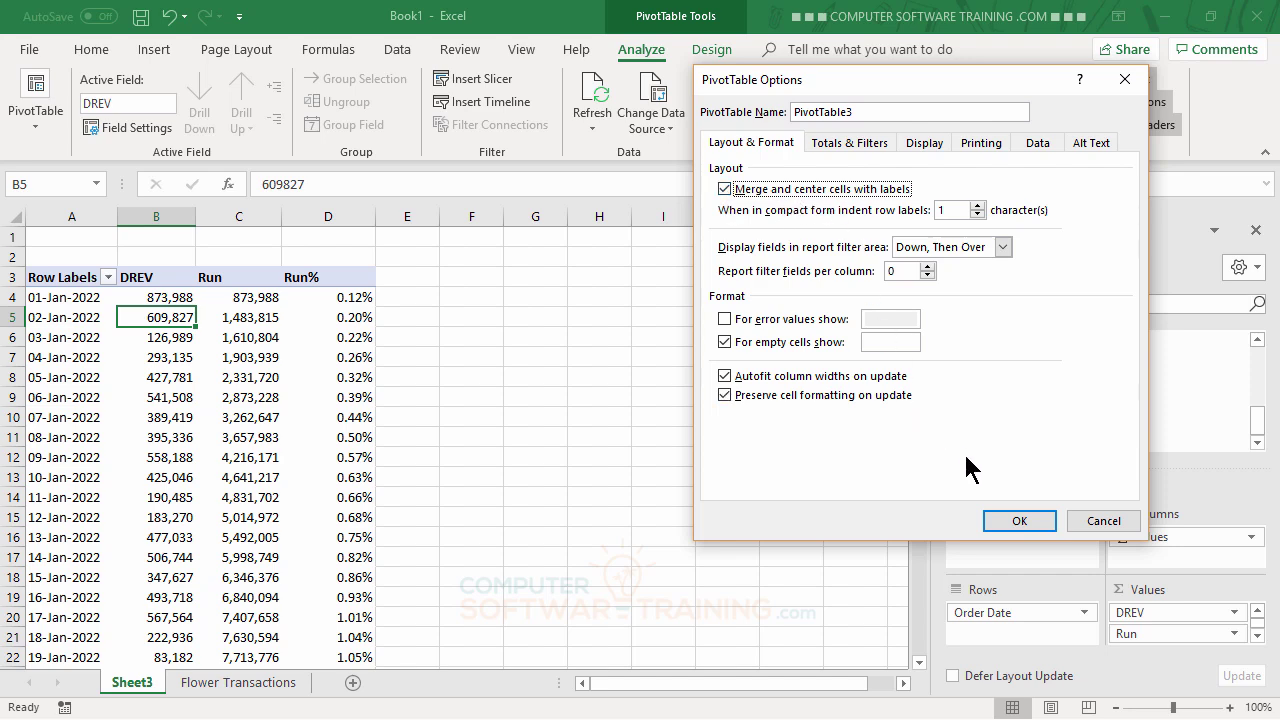
{"action": "left_click", "coordinate": [1022, 518]}
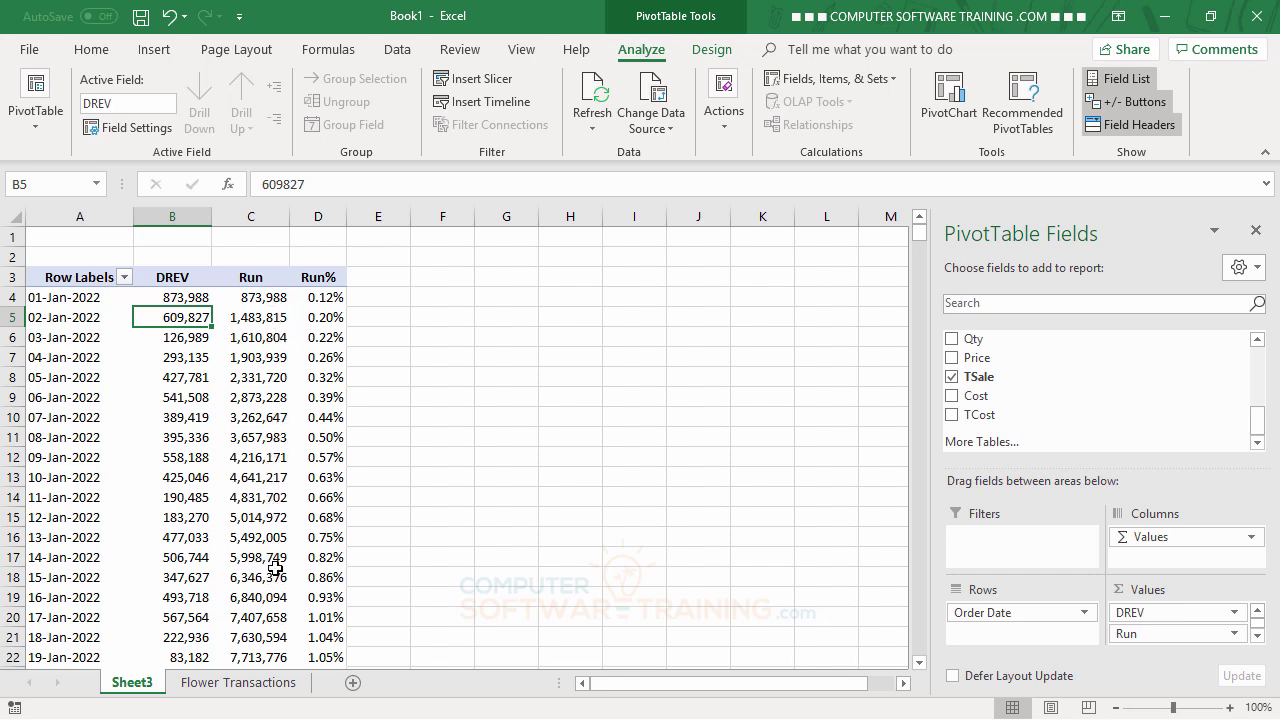
- Examine the daily running totals and running percentages from January 2022 through 31-Dec-2022
{"action": "scroll", "coordinate": [275, 567], "scroll_direction": "down", "scroll_amount": 20}
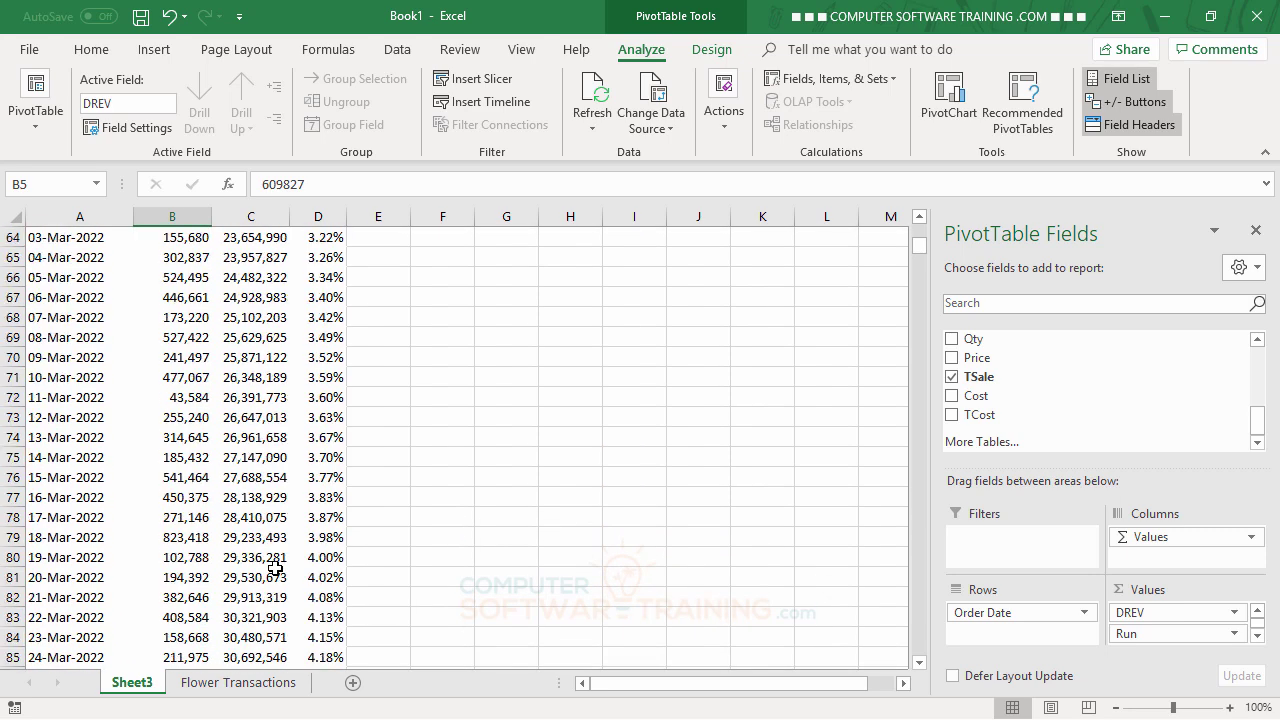
{"action": "scroll", "coordinate": [275, 567], "scroll_direction": "down", "scroll_amount": 20}
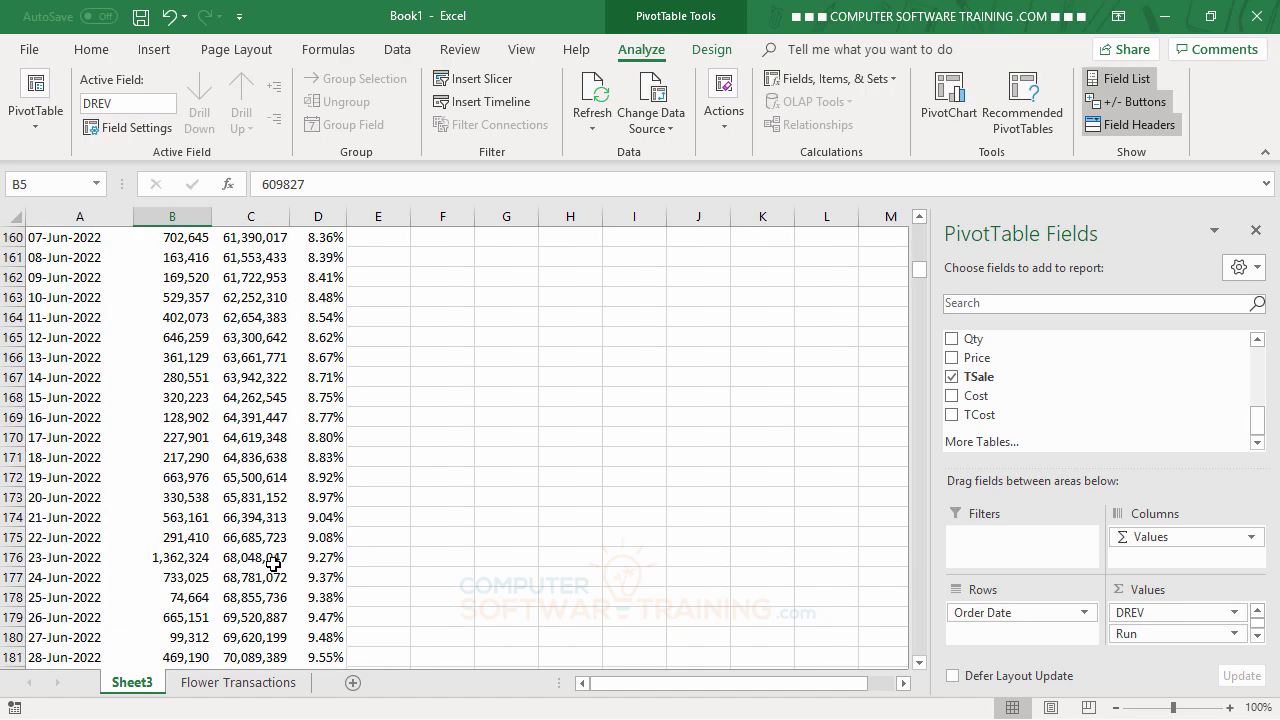
{"action": "scroll", "coordinate": [273, 564], "scroll_direction": "down", "scroll_amount": 20}
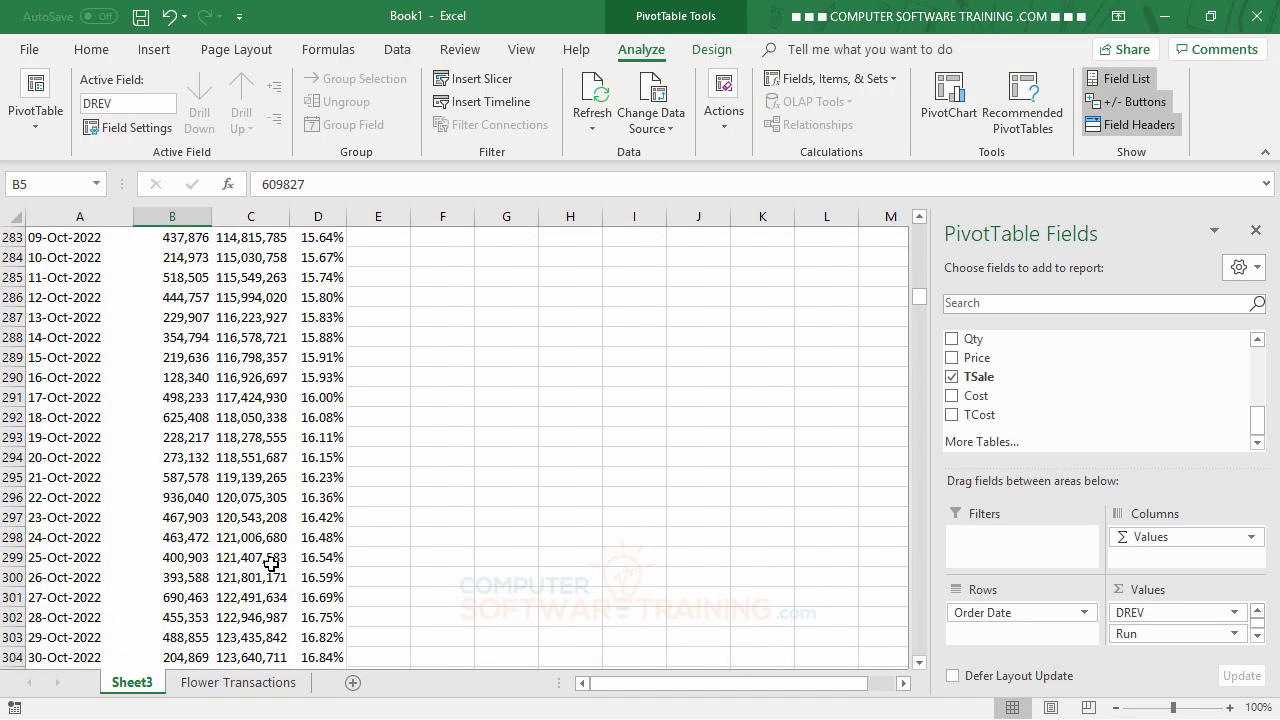
{"action": "scroll", "coordinate": [271, 564], "scroll_direction": "down", "scroll_amount": 15}
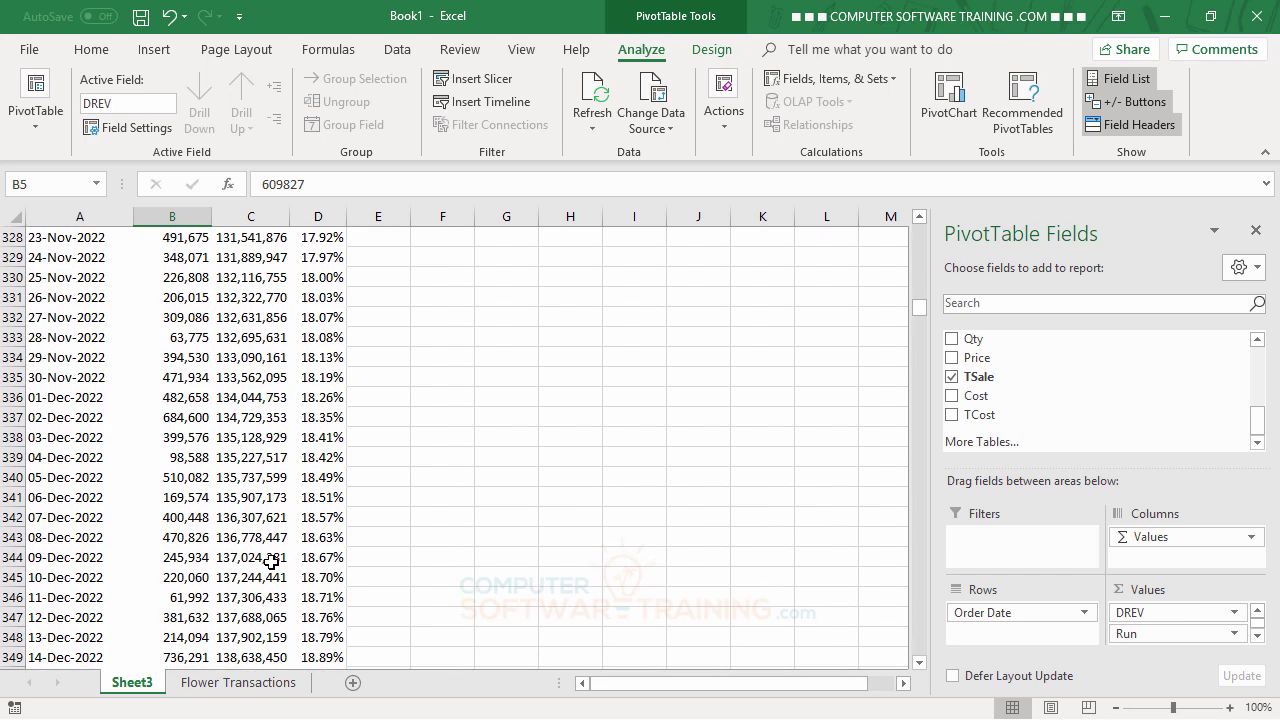
{"action": "scroll", "coordinate": [271, 562], "scroll_direction": "down", "scroll_amount": 9}
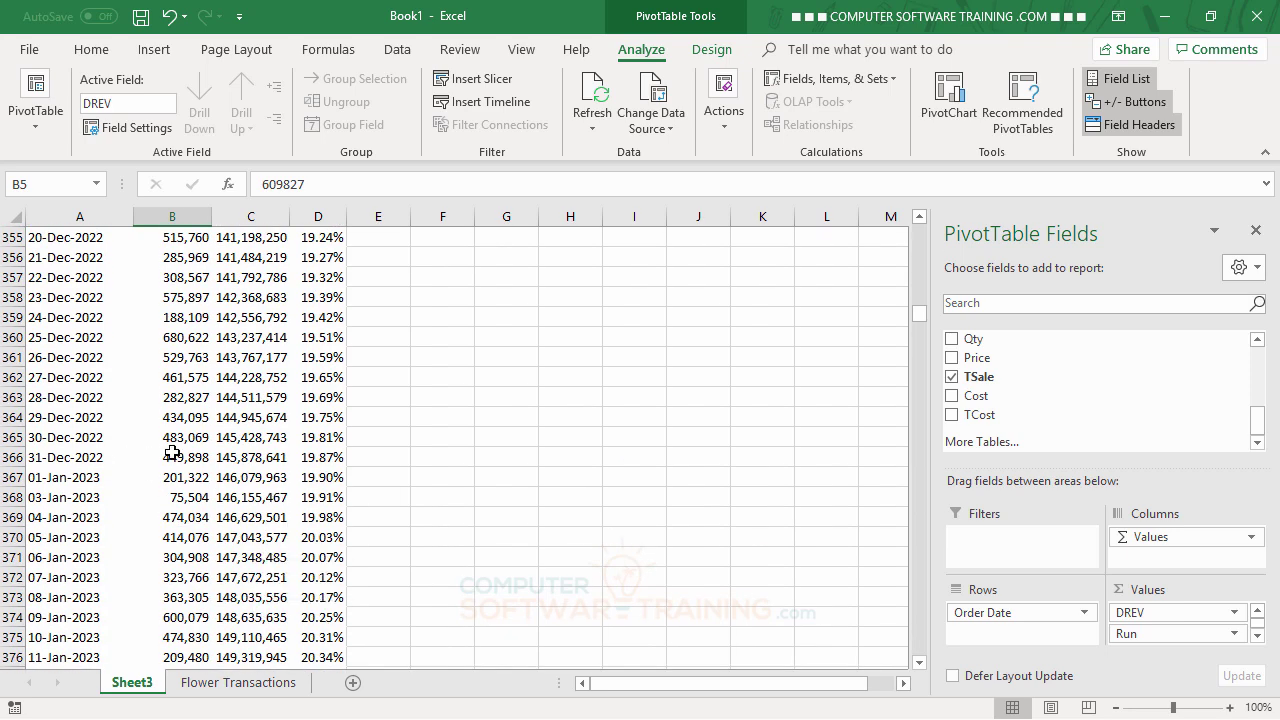
{"action": "left_click", "coordinate": [263, 459]}
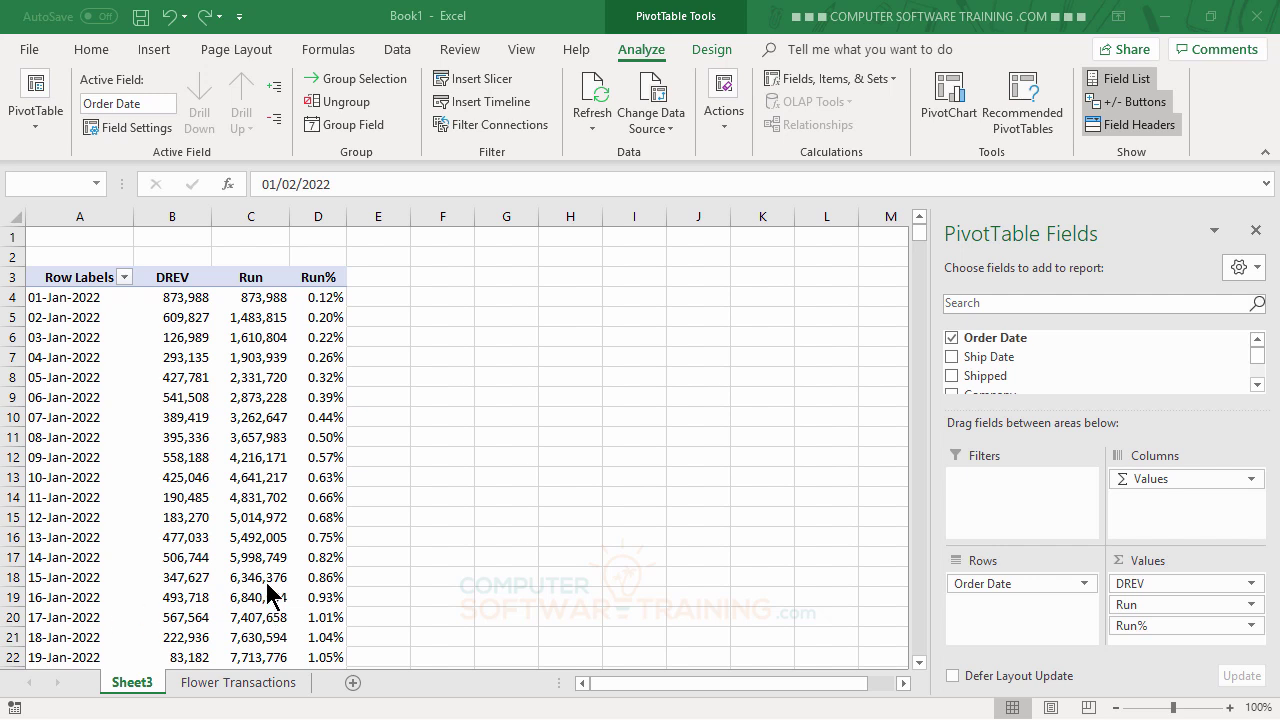
- Group the Order Date row labels by days into 7-day periods and slightly widen column A
{"action": "left_click", "coordinate": [60, 360]}
{"action": "left_click", "coordinate": [60, 360]}
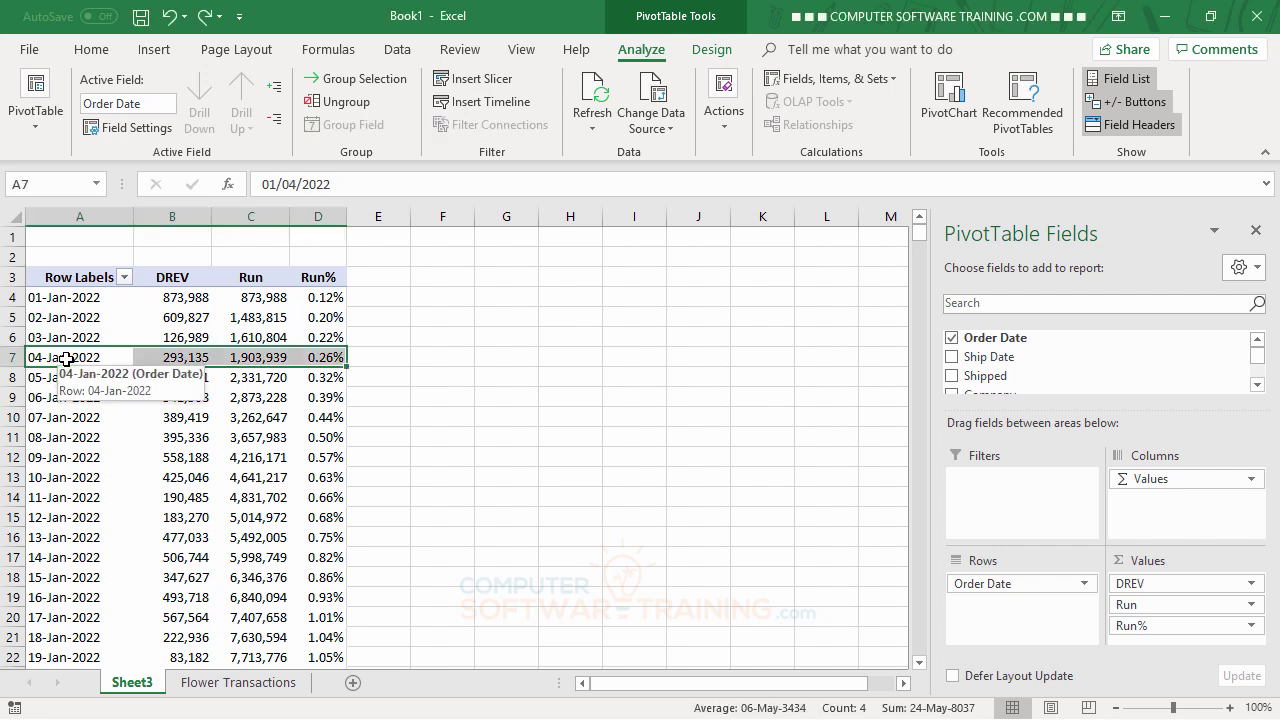
{"action": "left_click", "coordinate": [66, 360]}
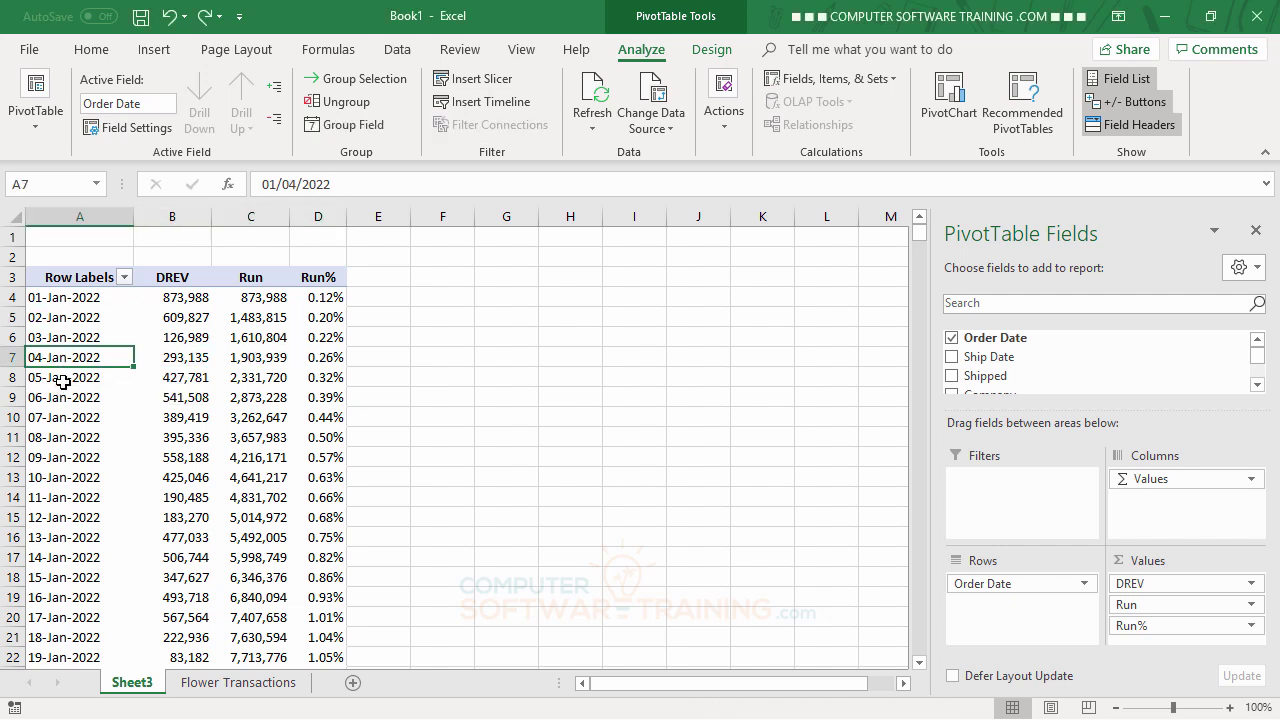
{"action": "left_click", "coordinate": [350, 130]}
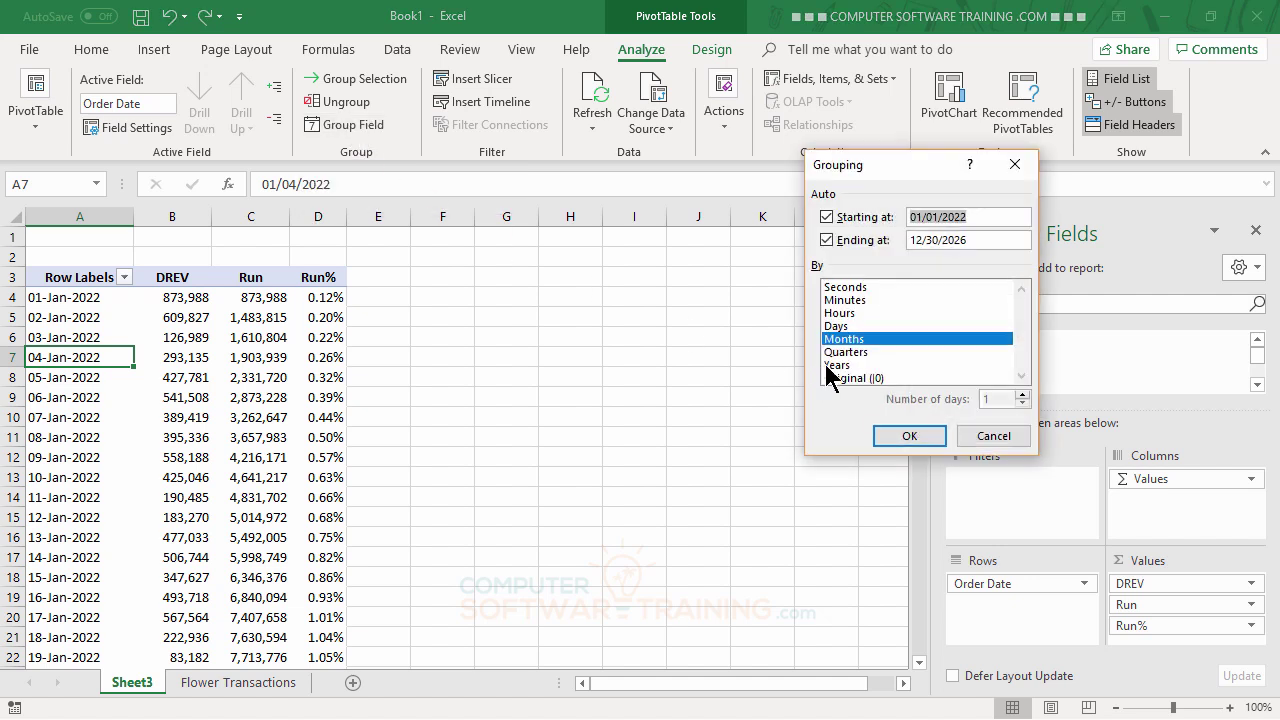
{"action": "left_click", "coordinate": [841, 340]}
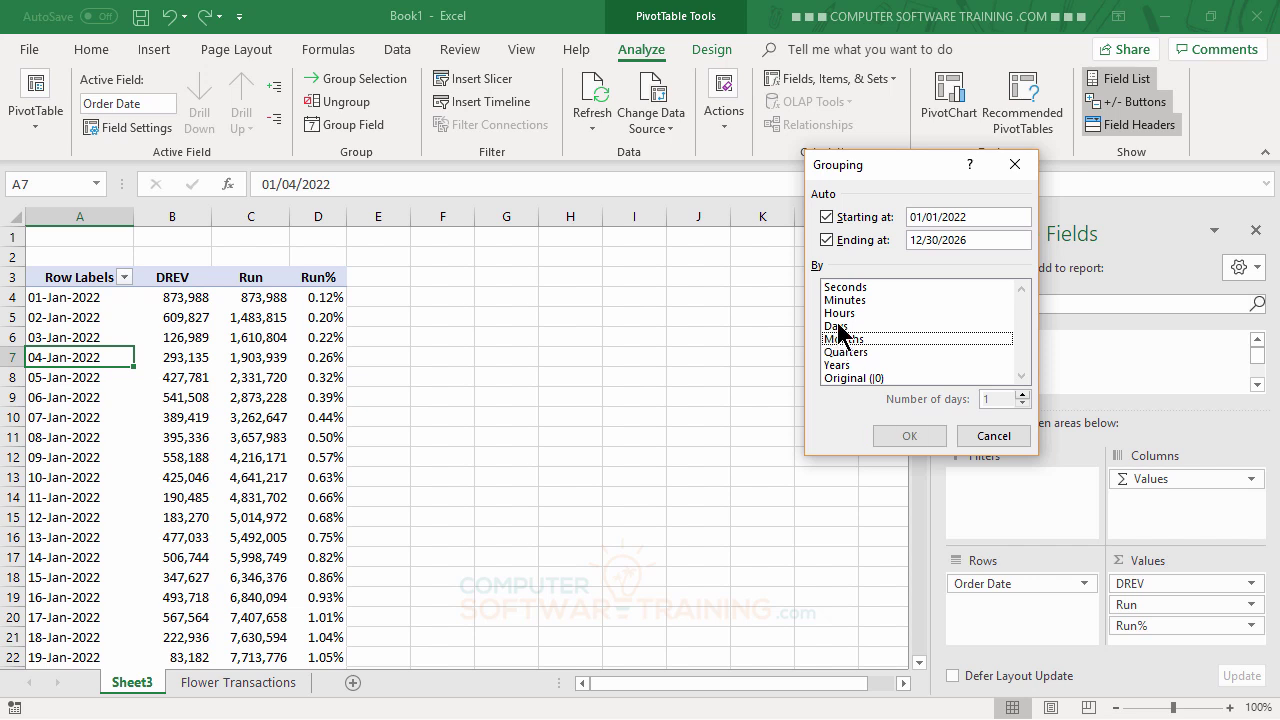
{"action": "left_click", "coordinate": [838, 327]}
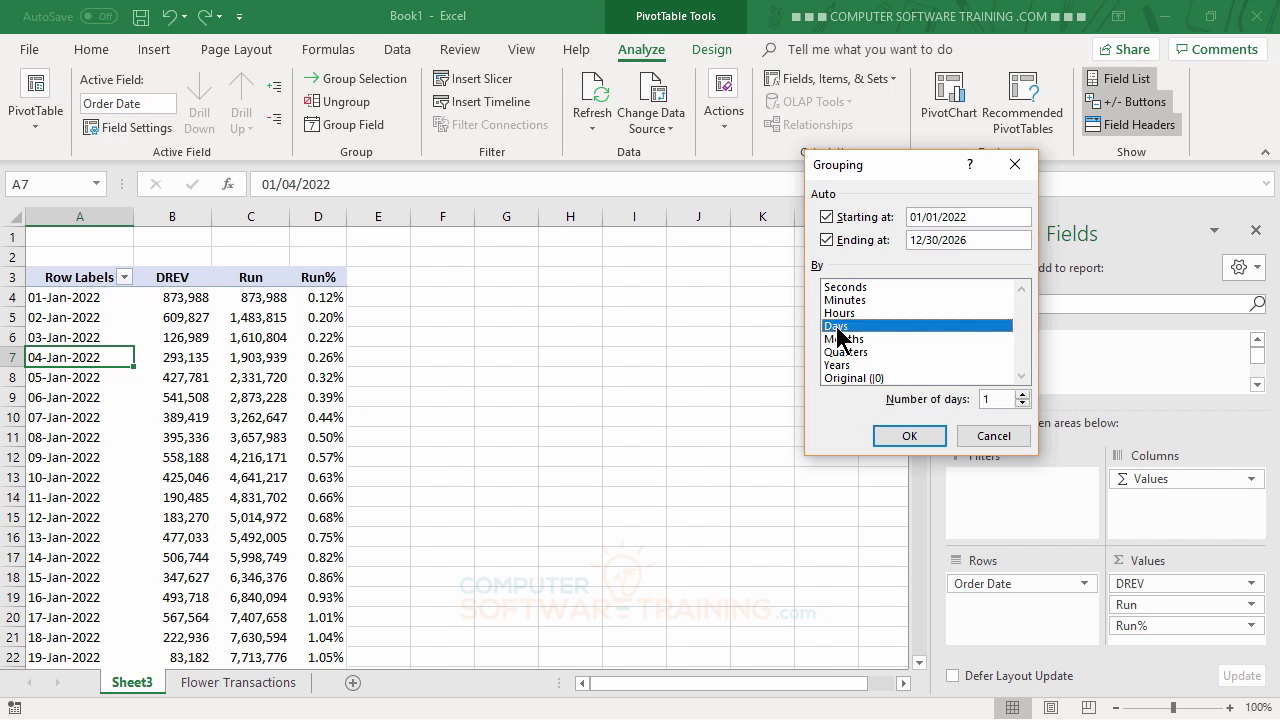
{"action": "left_click", "coordinate": [1022, 394]}
{"action": "left_click", "coordinate": [908, 438]}
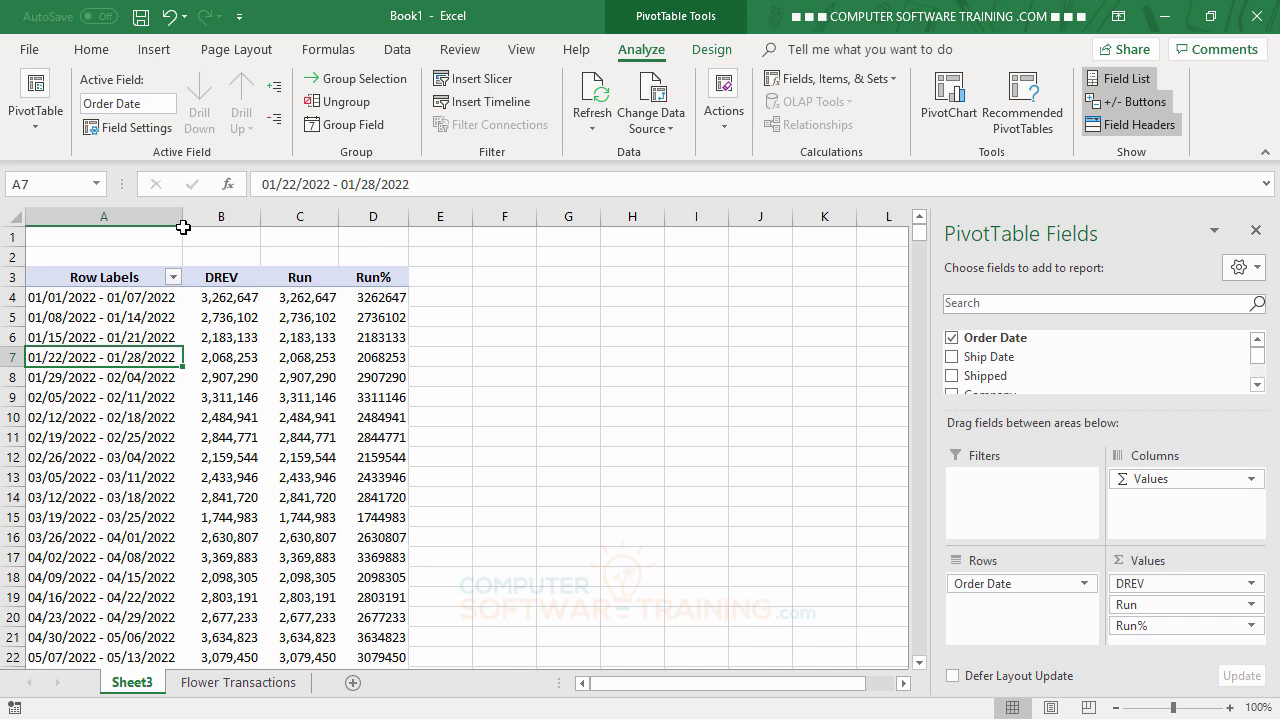
{"action": "left_click_drag", "start_coordinate": [182, 222], "coordinate": [188, 222]}
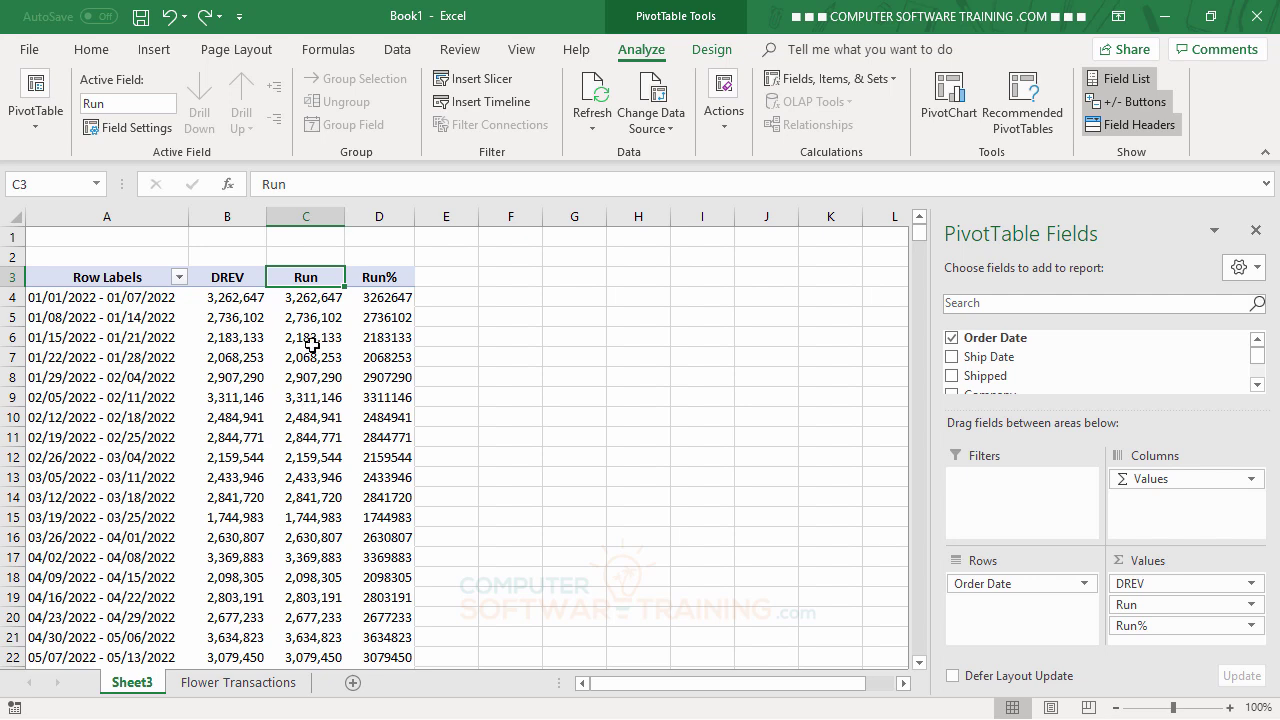
- Show the Run field as Running Total In based on Order Date, and check it by summing the first two weekly DREV values
{"action": "double_click", "coordinate": [301, 279]}
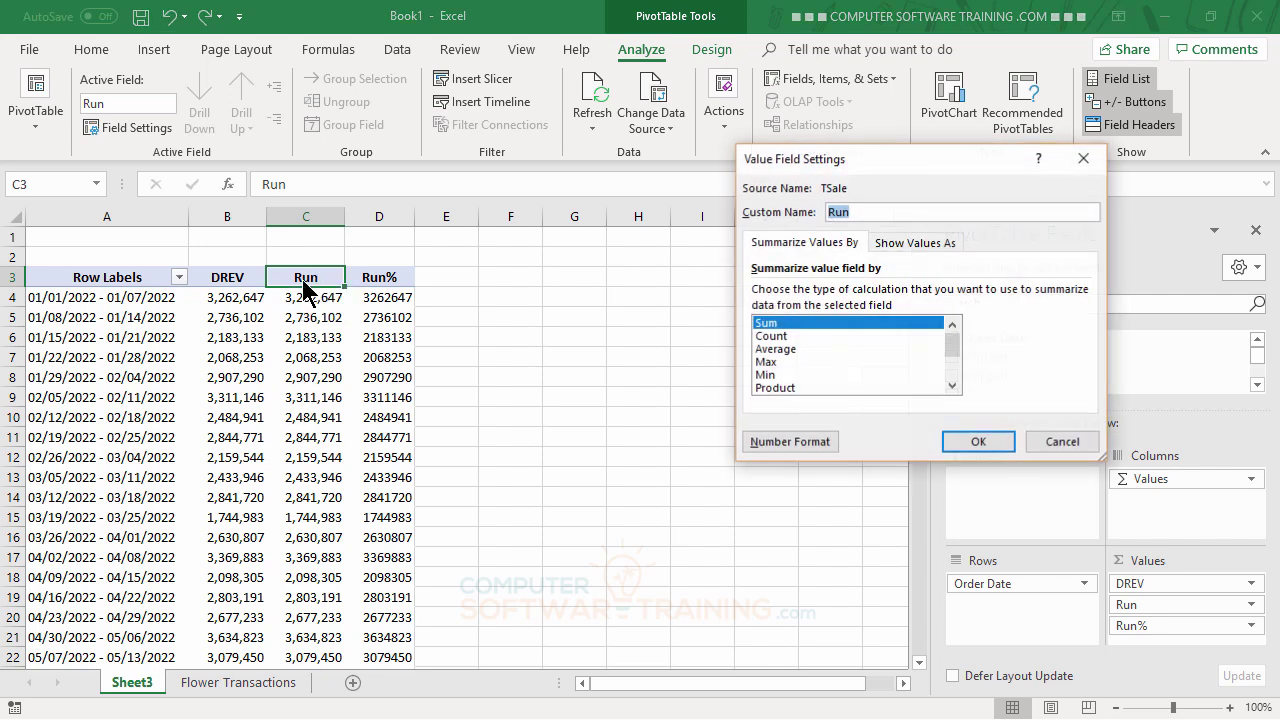
{"action": "left_click", "coordinate": [897, 250]}
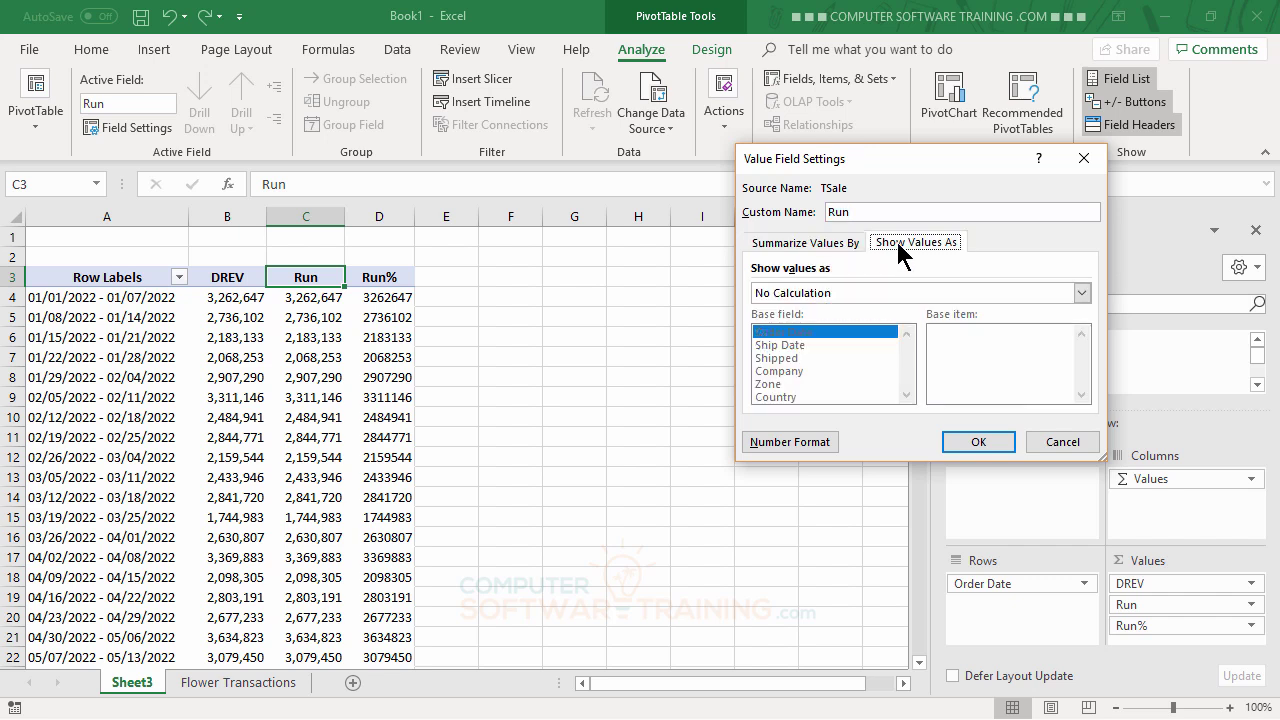
{"action": "left_click", "coordinate": [904, 291]}
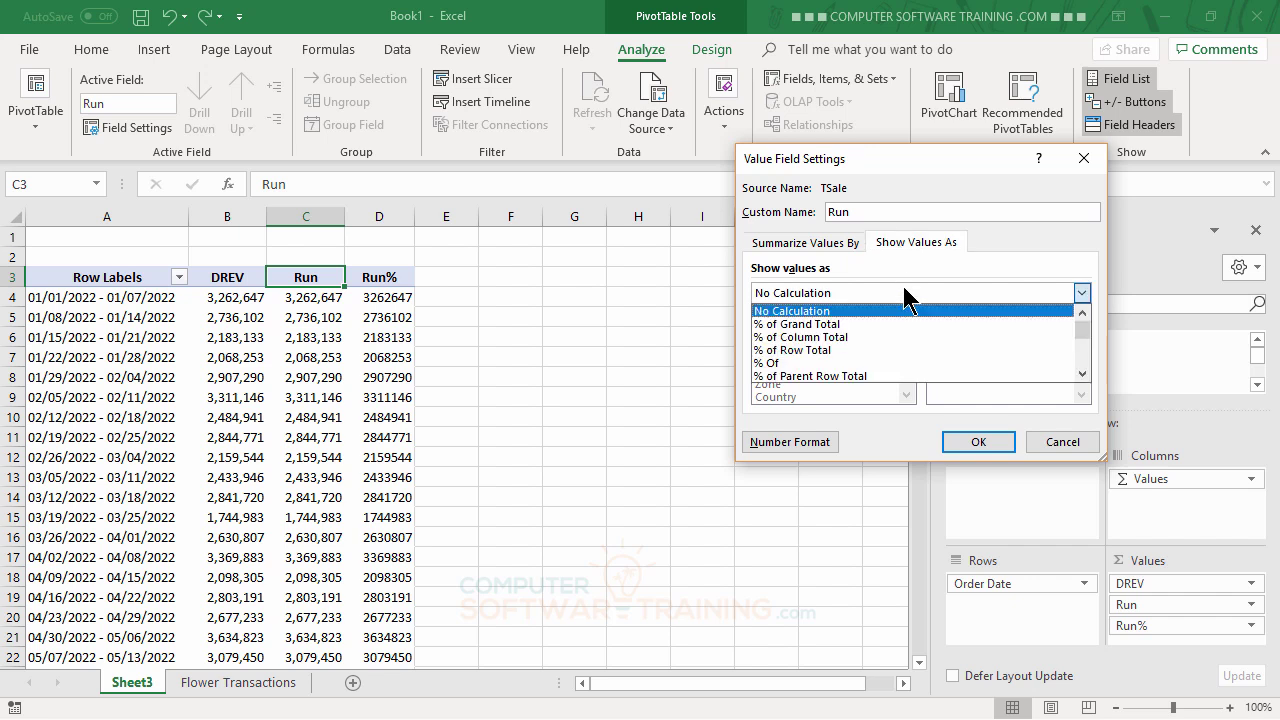
{"action": "scroll", "coordinate": [923, 364], "scroll_direction": "down", "scroll_amount": 2}
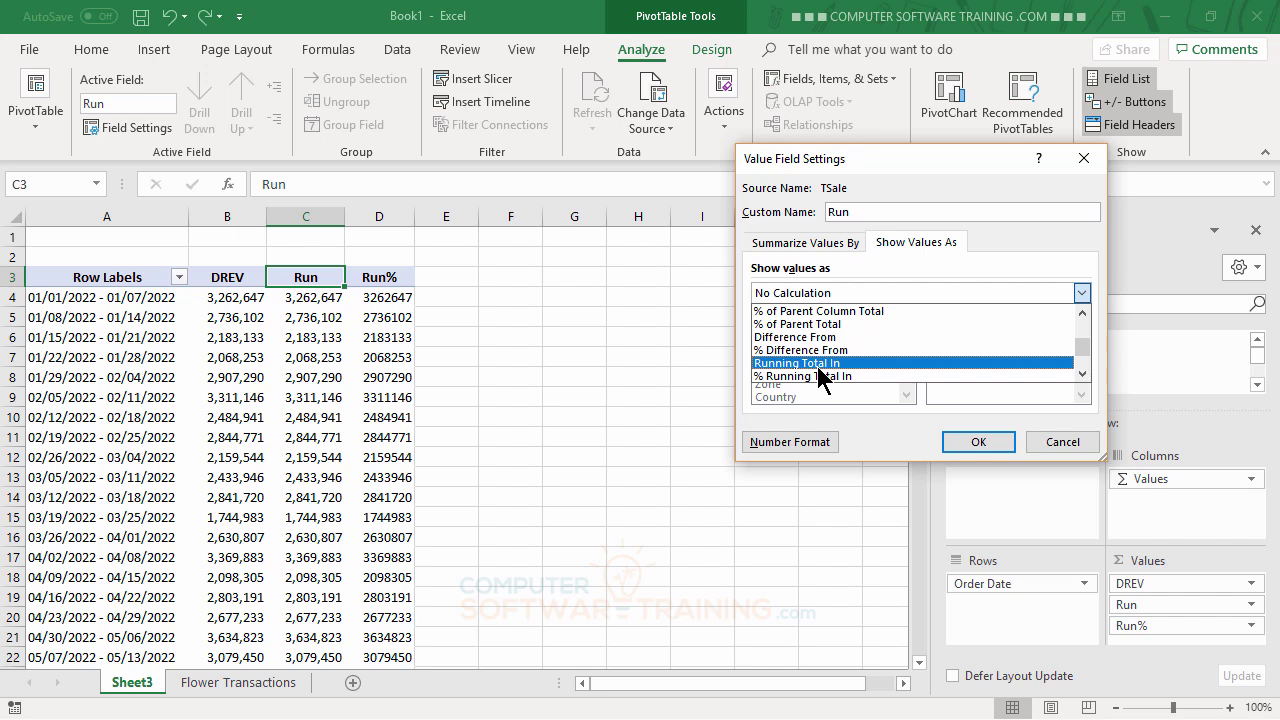
{"action": "left_click", "coordinate": [820, 363]}
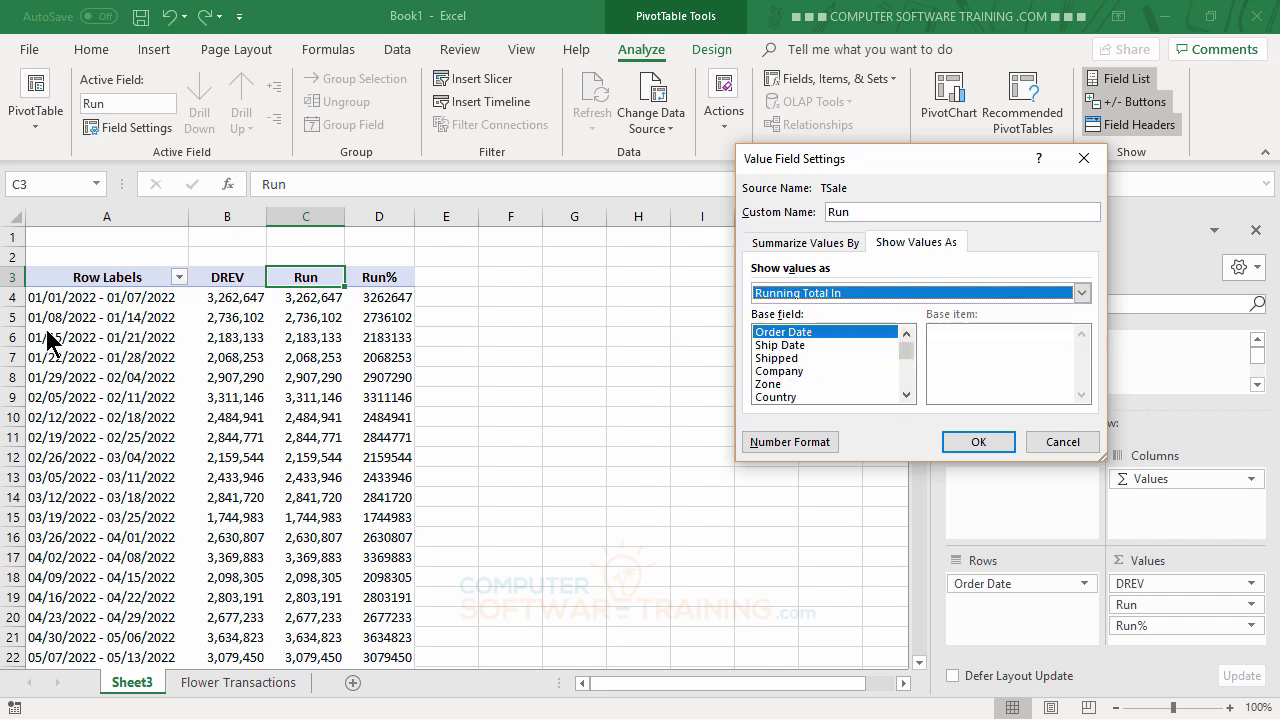
{"action": "left_click", "coordinate": [970, 436]}
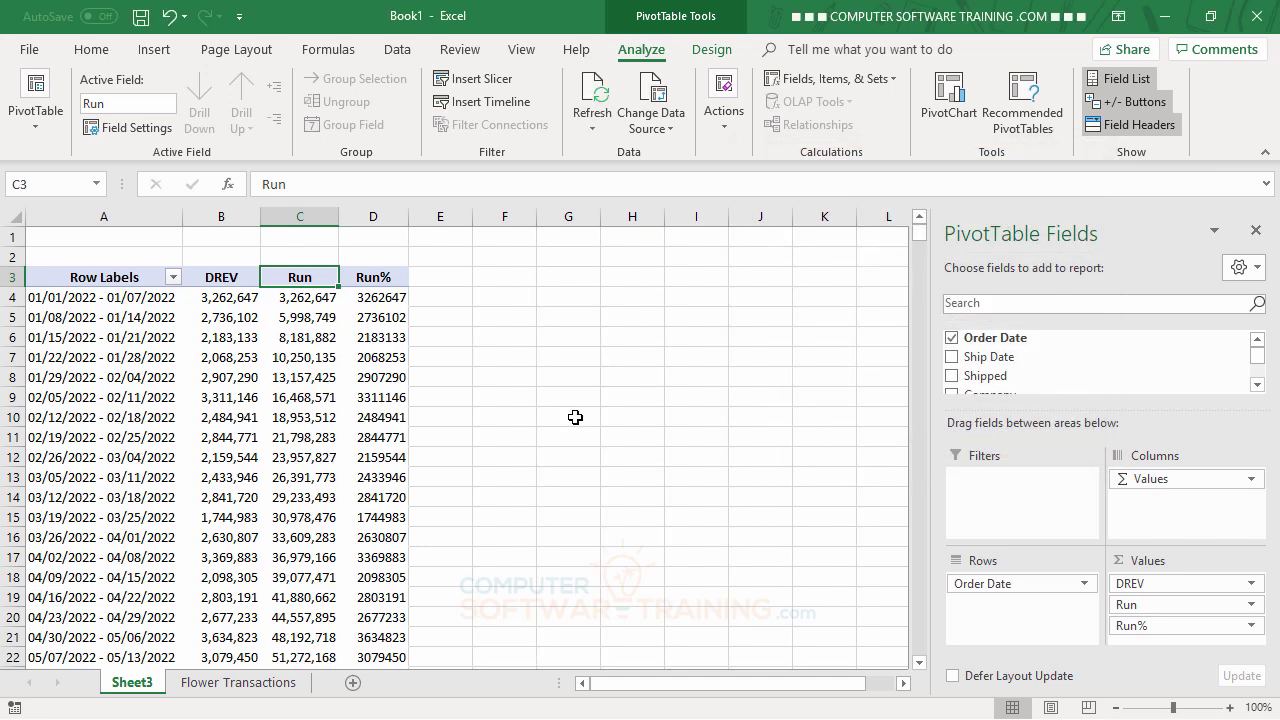
{"action": "left_click_drag", "start_coordinate": [219, 298], "coordinate": [219, 314]}
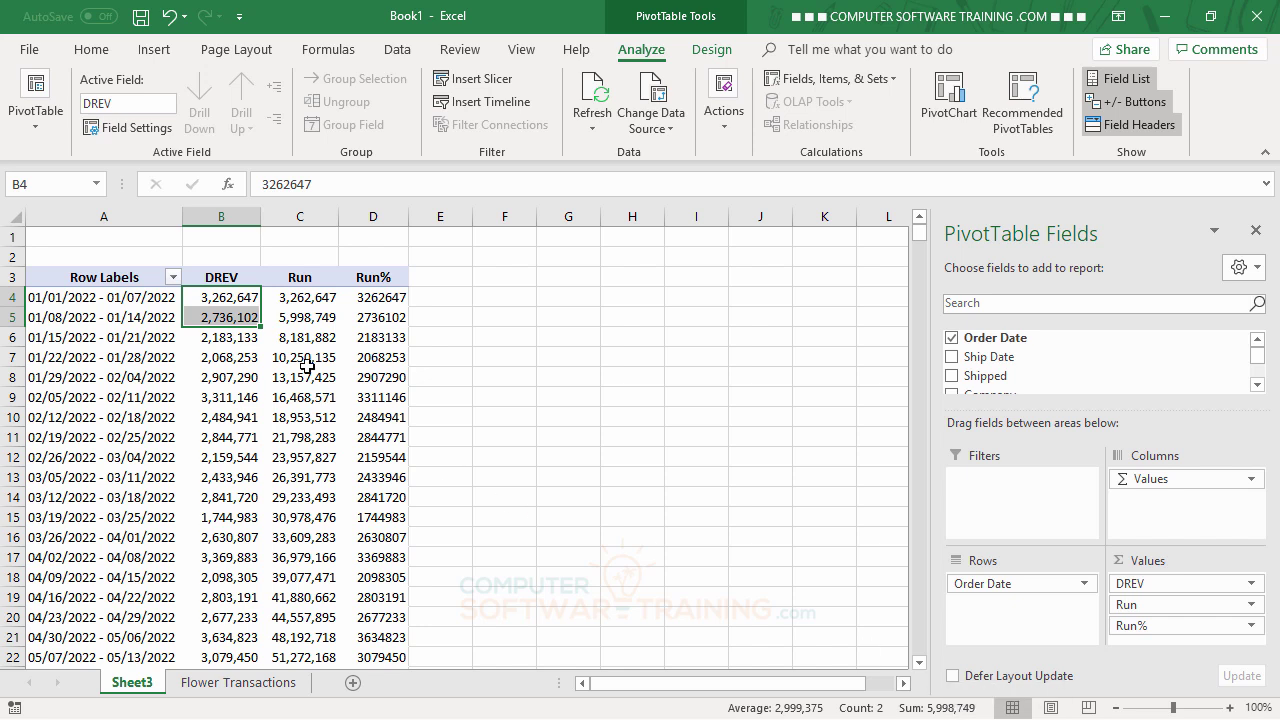
{"action": "left_click", "coordinate": [488, 281]}
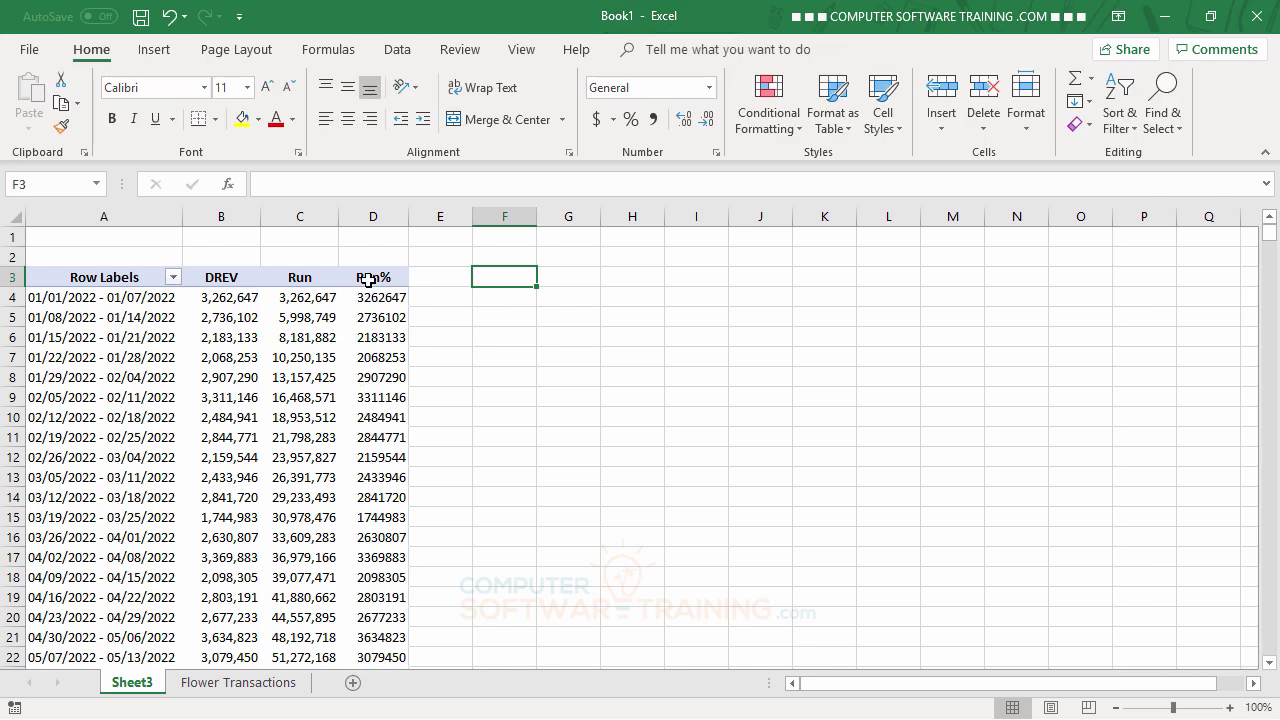
- Show the Run% field's values as % Running Total In, with Order Date as the base field
{"action": "double_click", "coordinate": [373, 281]}
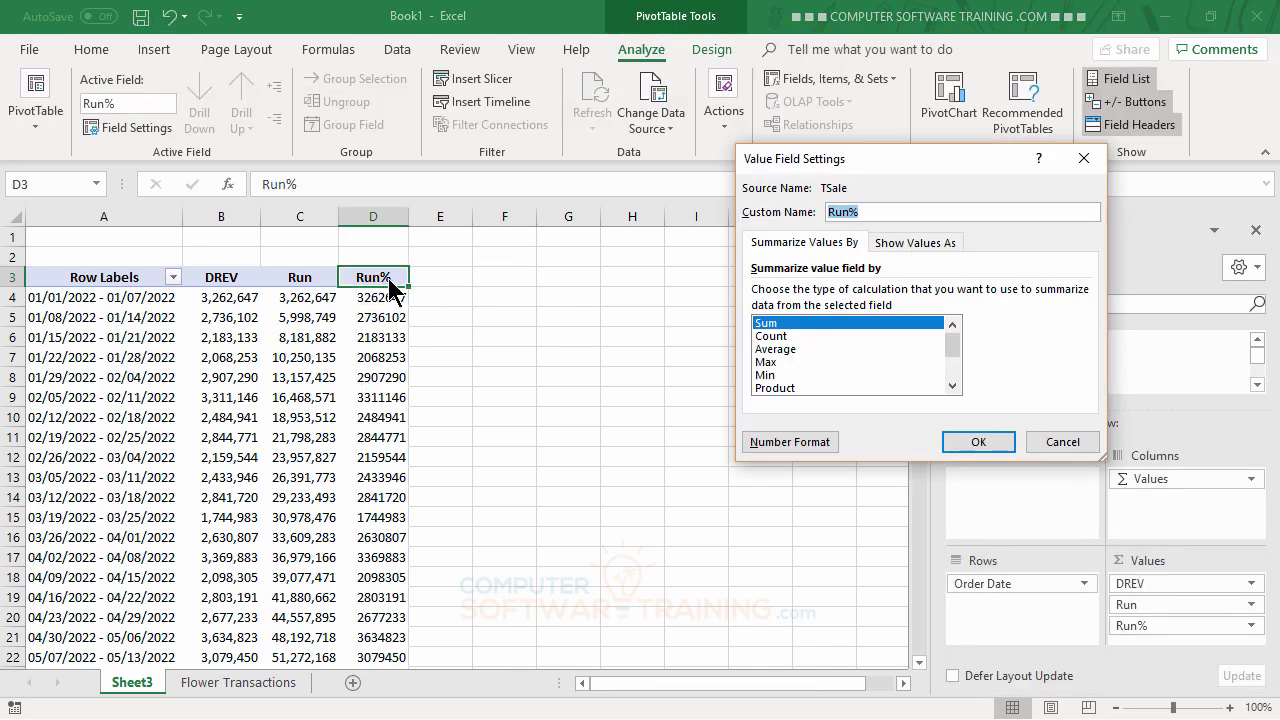
{"action": "left_click", "coordinate": [912, 247]}
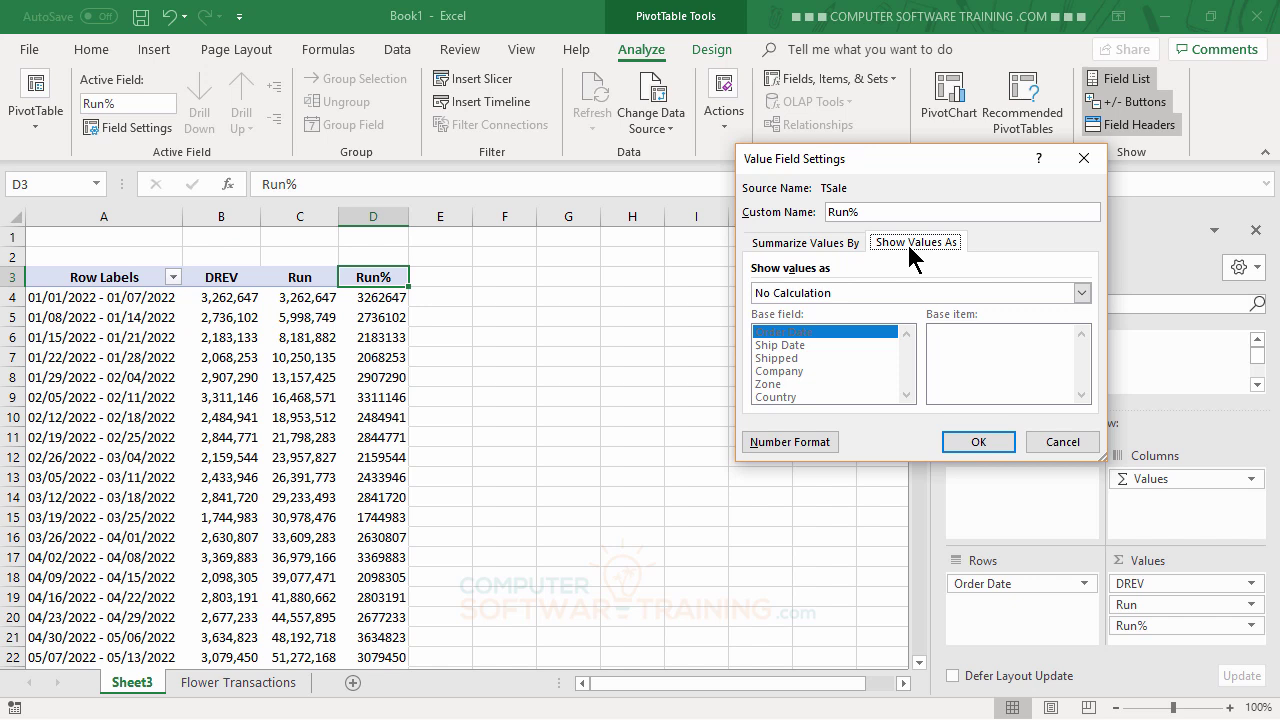
{"action": "left_click", "coordinate": [874, 293]}
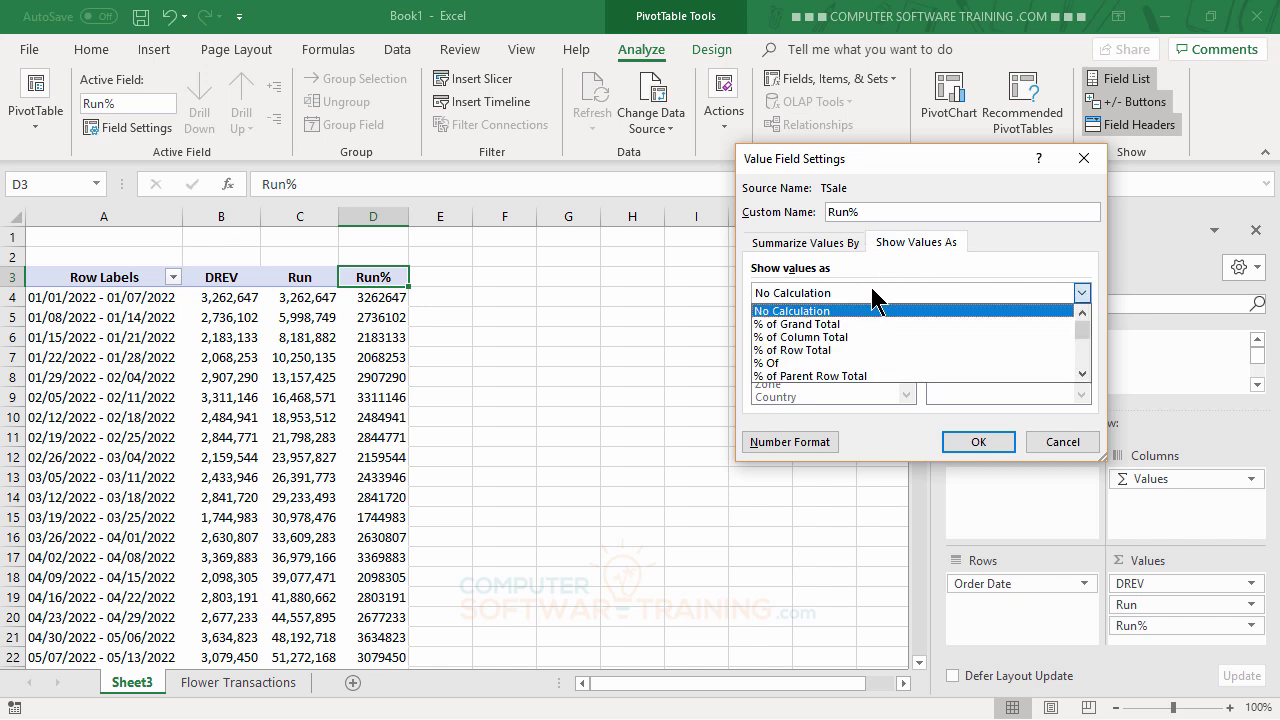
{"action": "scroll", "coordinate": [874, 363], "scroll_direction": "down", "scroll_amount": 4}
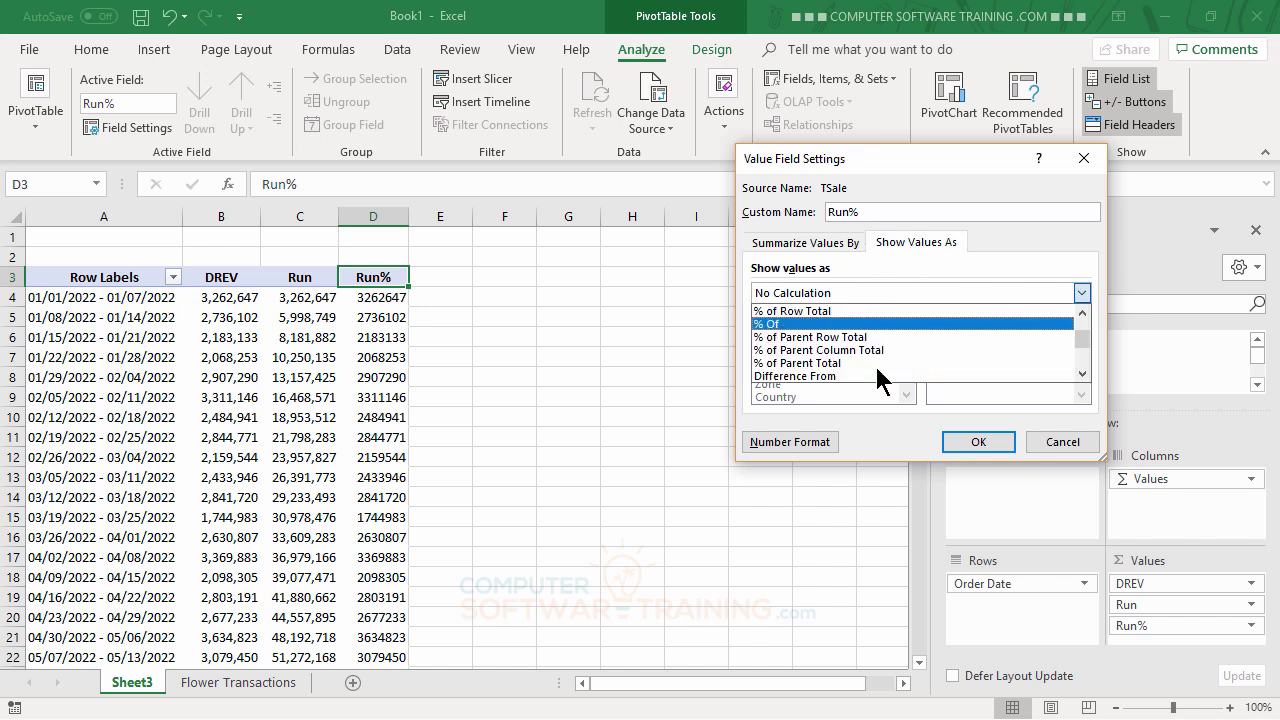
{"action": "scroll", "coordinate": [874, 362], "scroll_direction": "down", "scroll_amount": 3}
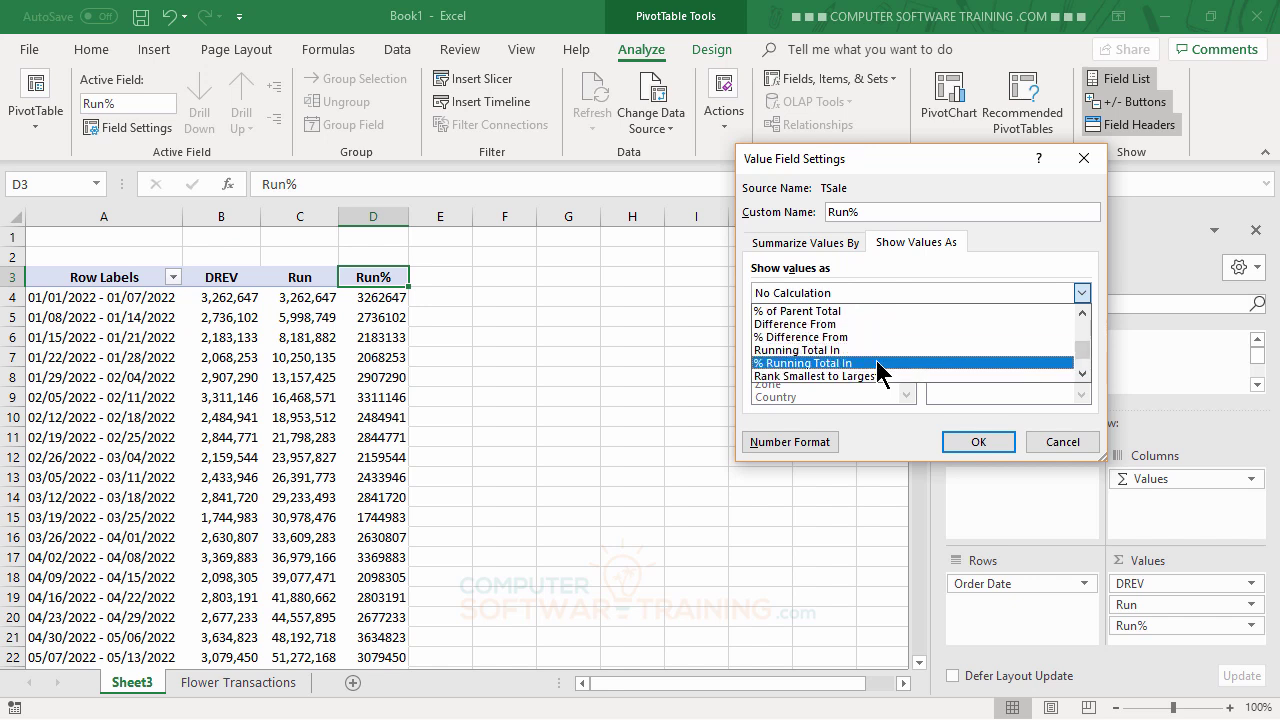
{"action": "left_click", "coordinate": [820, 366]}
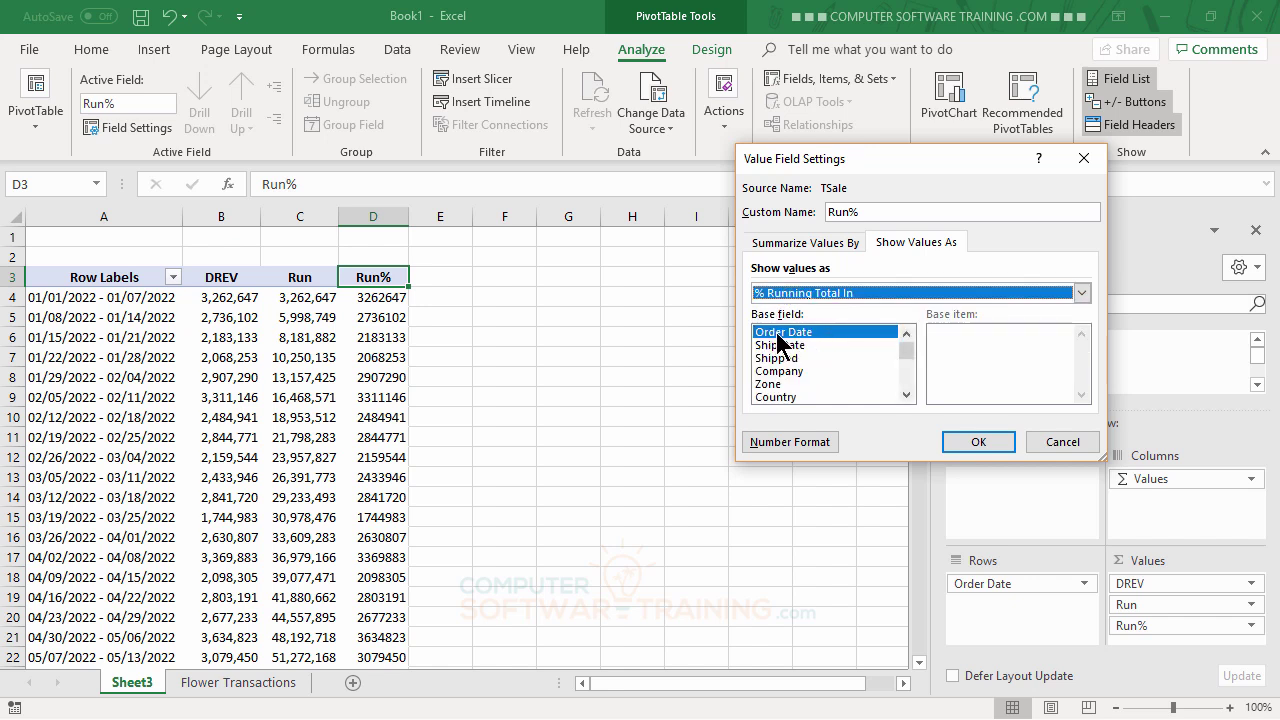
{"action": "left_click", "coordinate": [975, 442]}
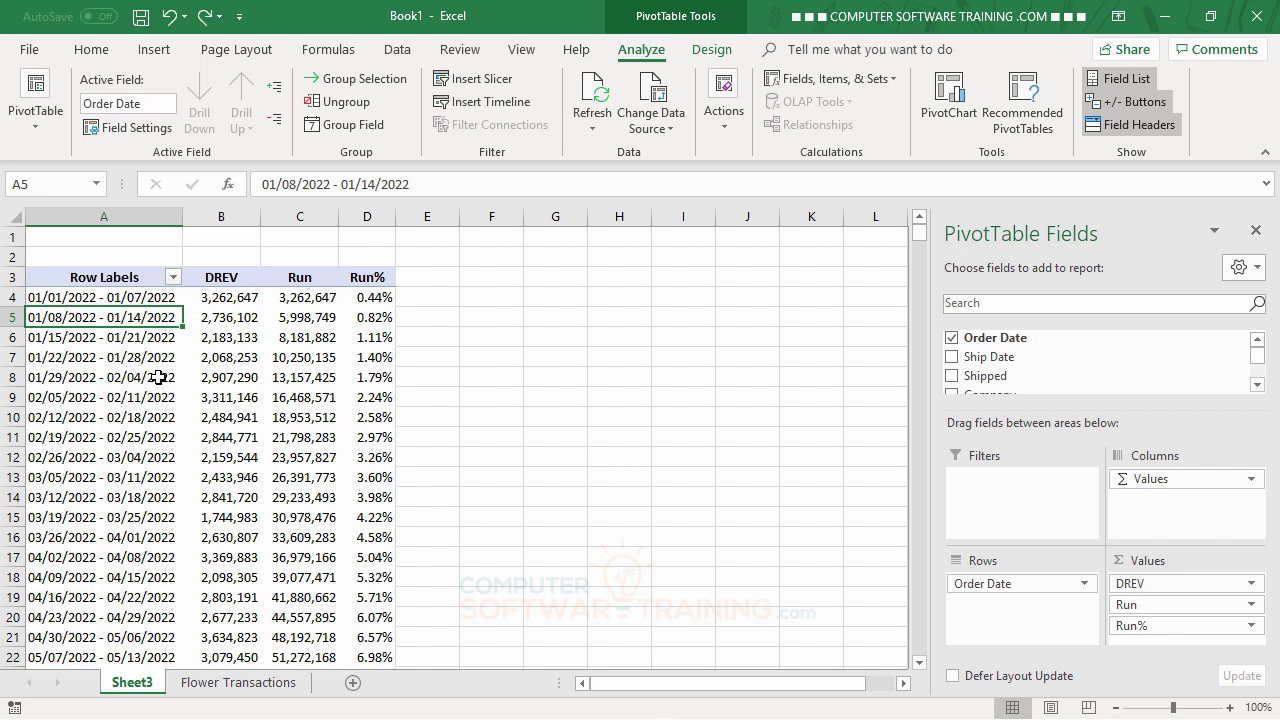
- Examine the weekly running totals and running percentages down to the early 2023 periods
{"action": "scroll", "coordinate": [158, 377], "scroll_direction": "down", "scroll_amount": 12}
{"action": "scroll", "coordinate": [158, 377], "scroll_direction": "down", "scroll_amount": 3}
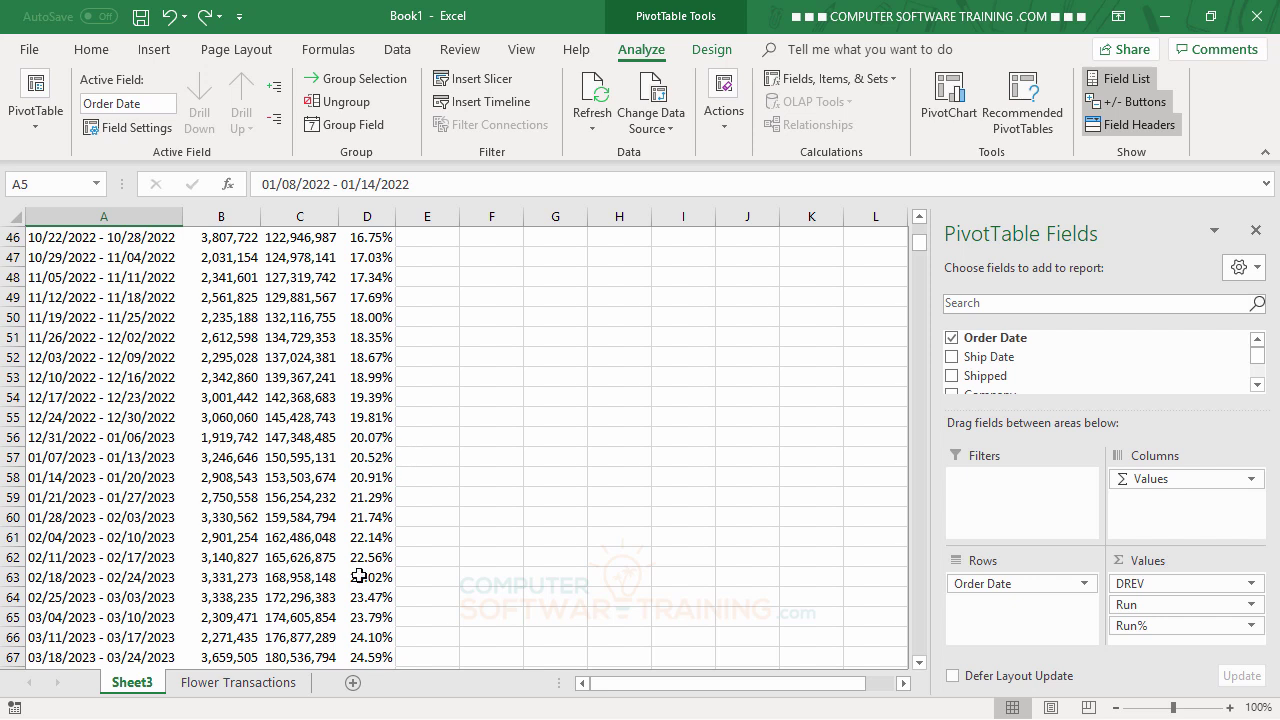
{"action": "mouse_move", "coordinate": [358, 576]}
{"action": "mouse_move", "coordinate": [276, 482]}
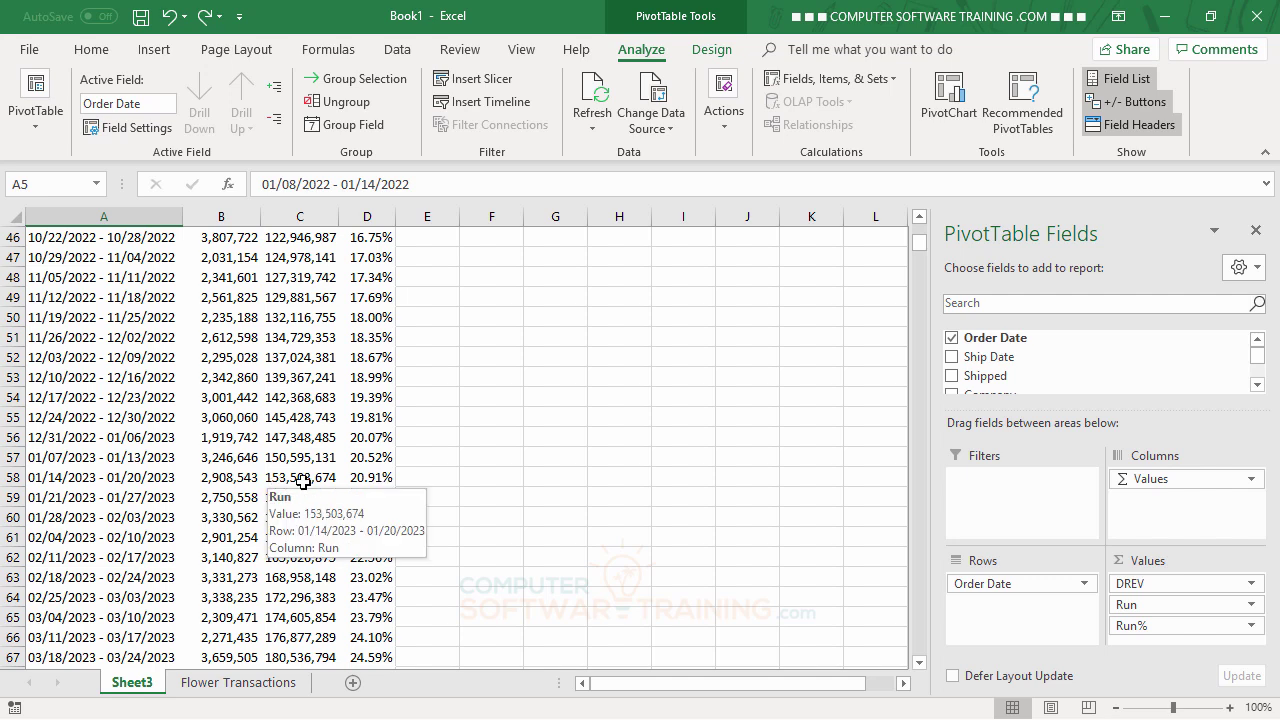
- Regroup the Order Date row labels by both Days and Years
{"action": "scroll", "coordinate": [302, 482], "scroll_direction": "up", "scroll_amount": 15}
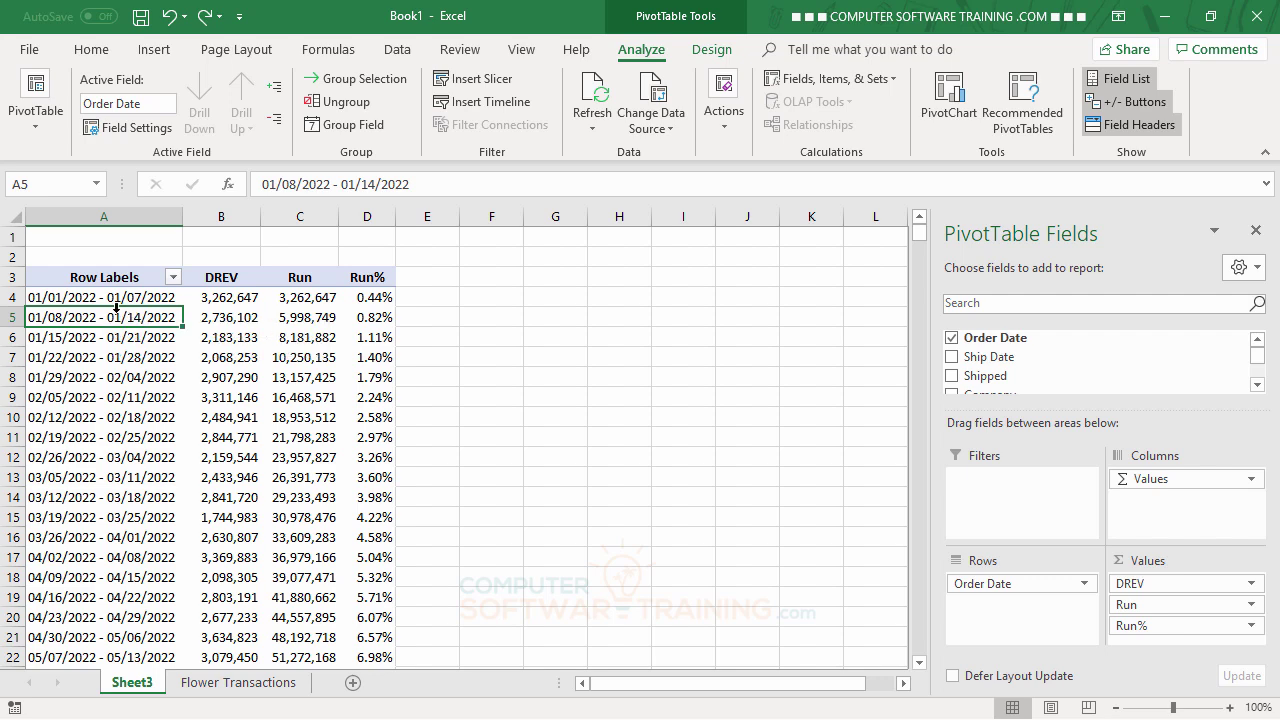
{"action": "left_click", "coordinate": [362, 128]}
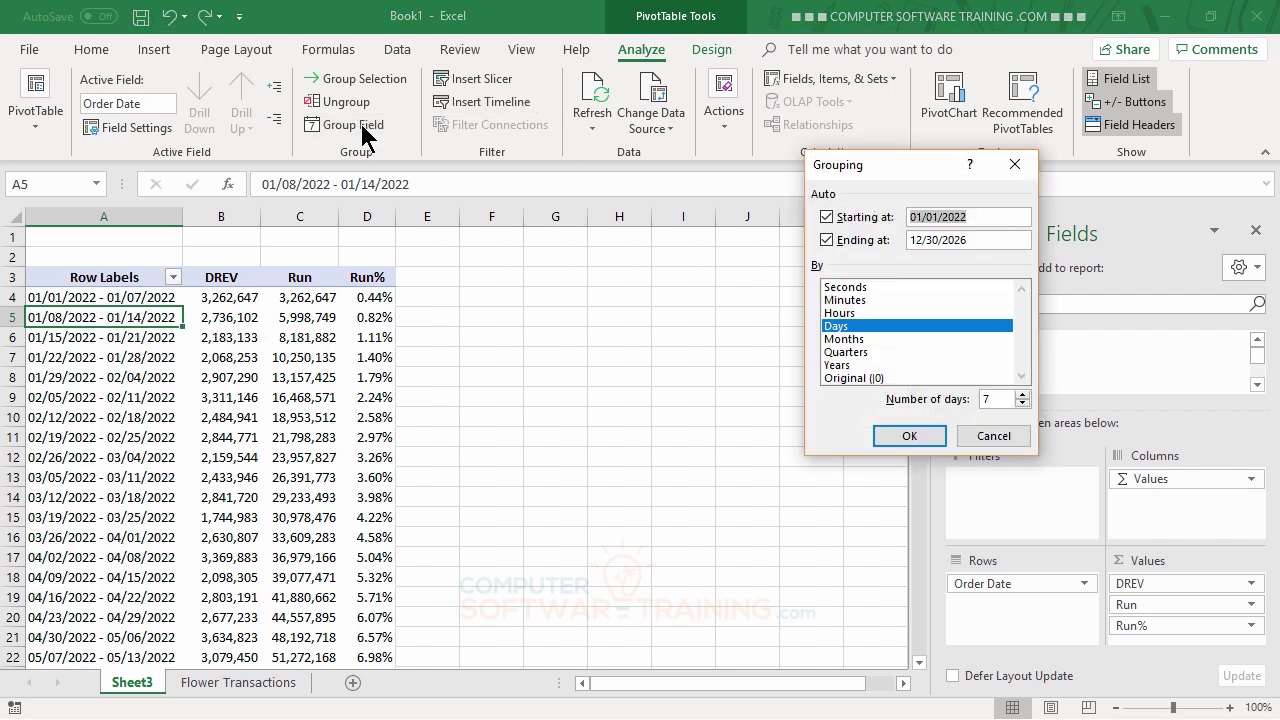
{"action": "left_click", "coordinate": [840, 365]}
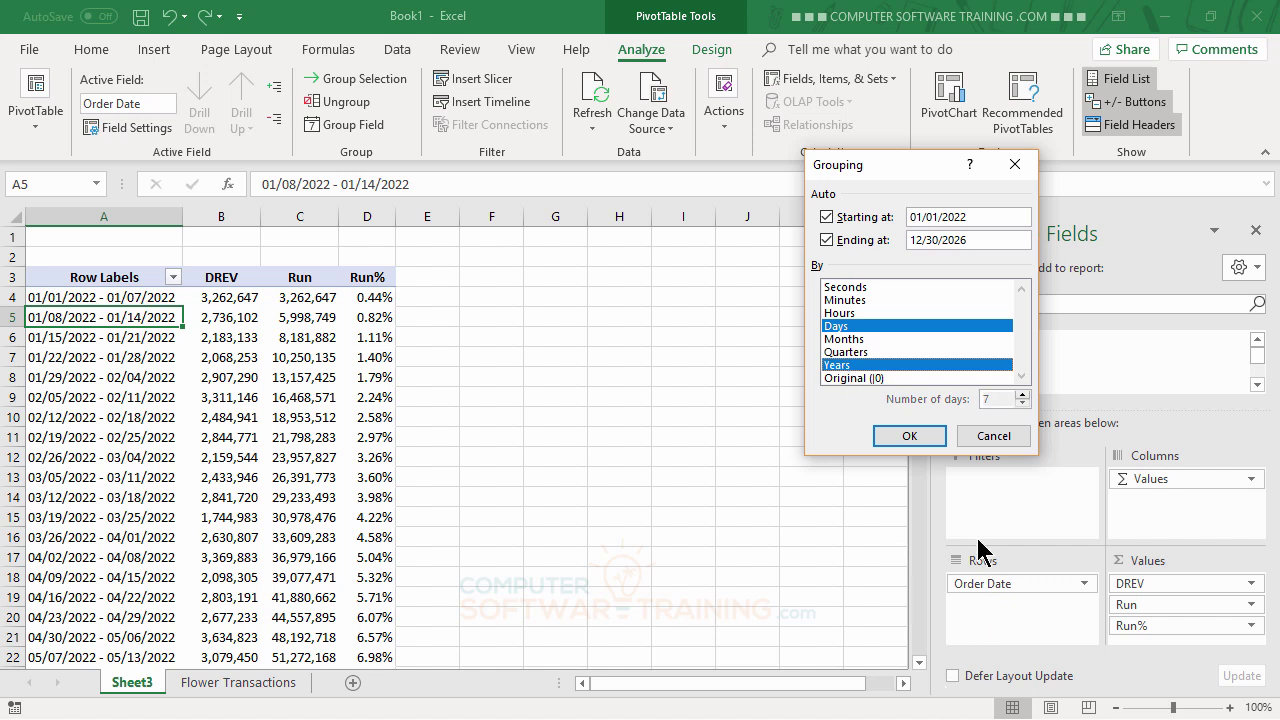
{"action": "left_click", "coordinate": [910, 437]}
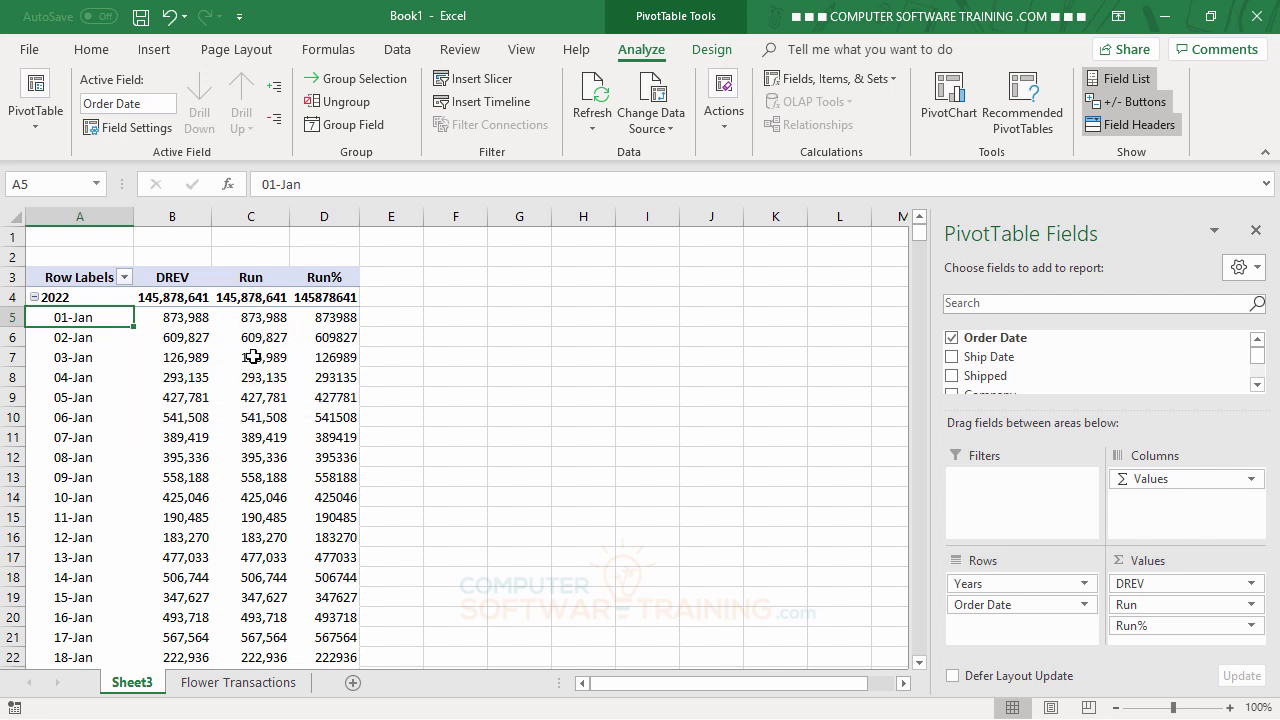
- Show the Run field's values as Running Total In, with Order Date as the base field, for the daily rows within each year
{"action": "mouse_move", "coordinate": [260, 350]}
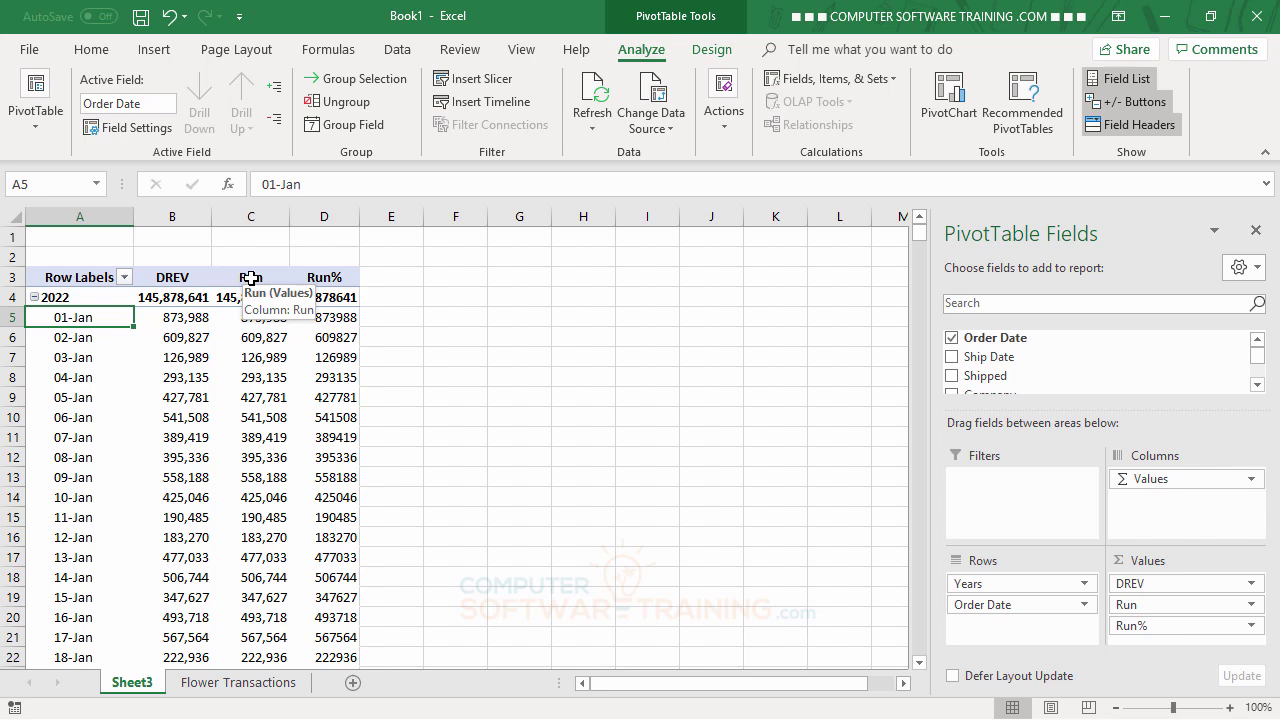
{"action": "double_click", "coordinate": [251, 279]}
{"action": "left_click", "coordinate": [922, 244]}
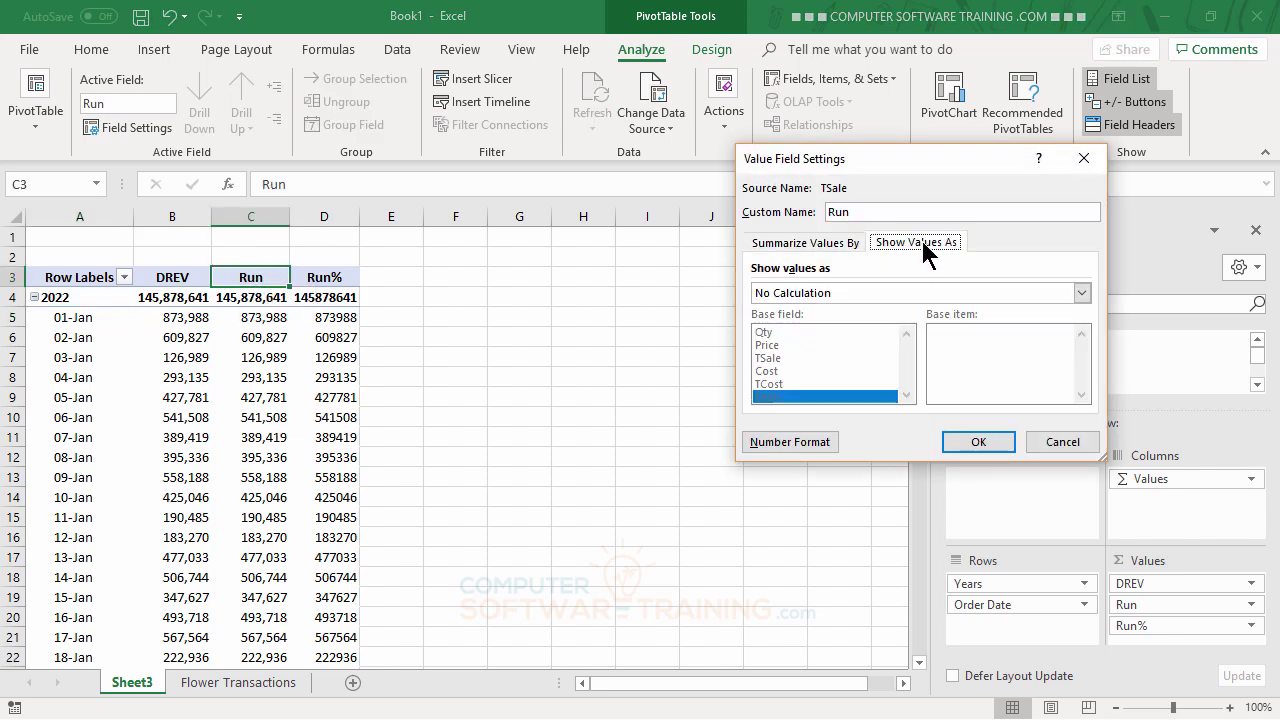
{"action": "left_click", "coordinate": [857, 292]}
{"action": "scroll", "coordinate": [857, 346], "scroll_direction": "down", "scroll_amount": 1}
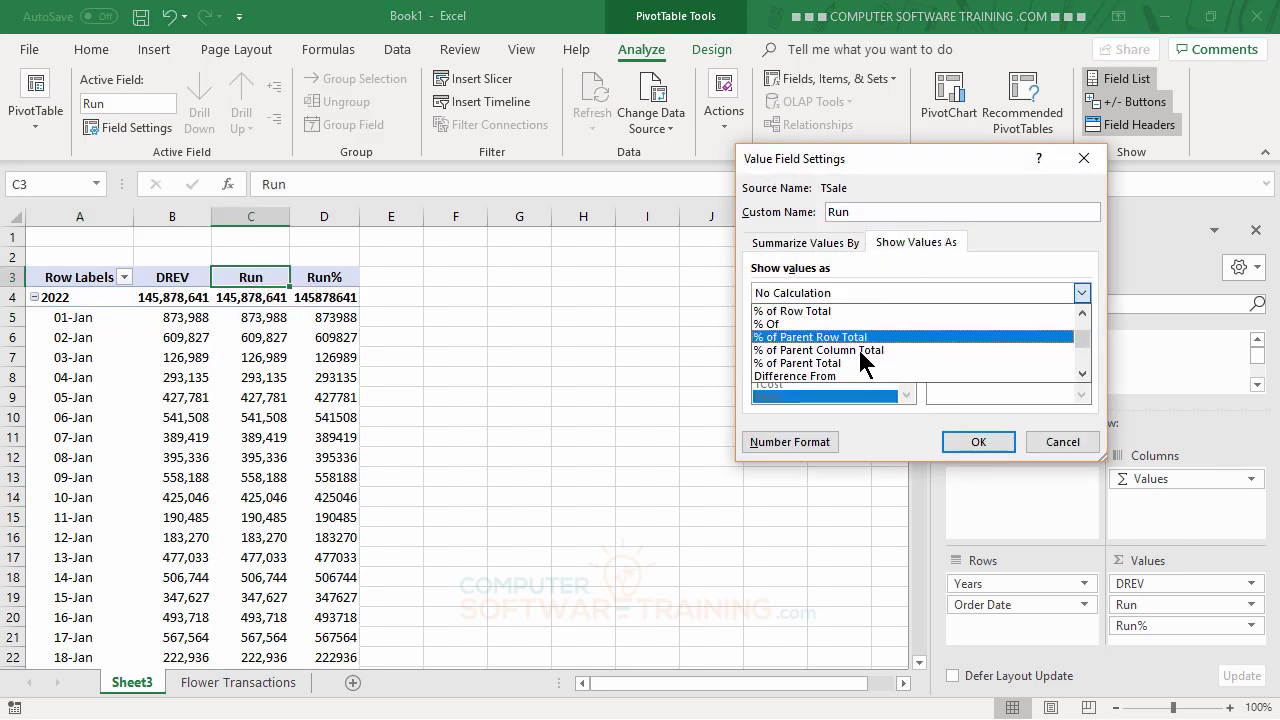
{"action": "scroll", "coordinate": [857, 350], "scroll_direction": "down", "scroll_amount": 1}
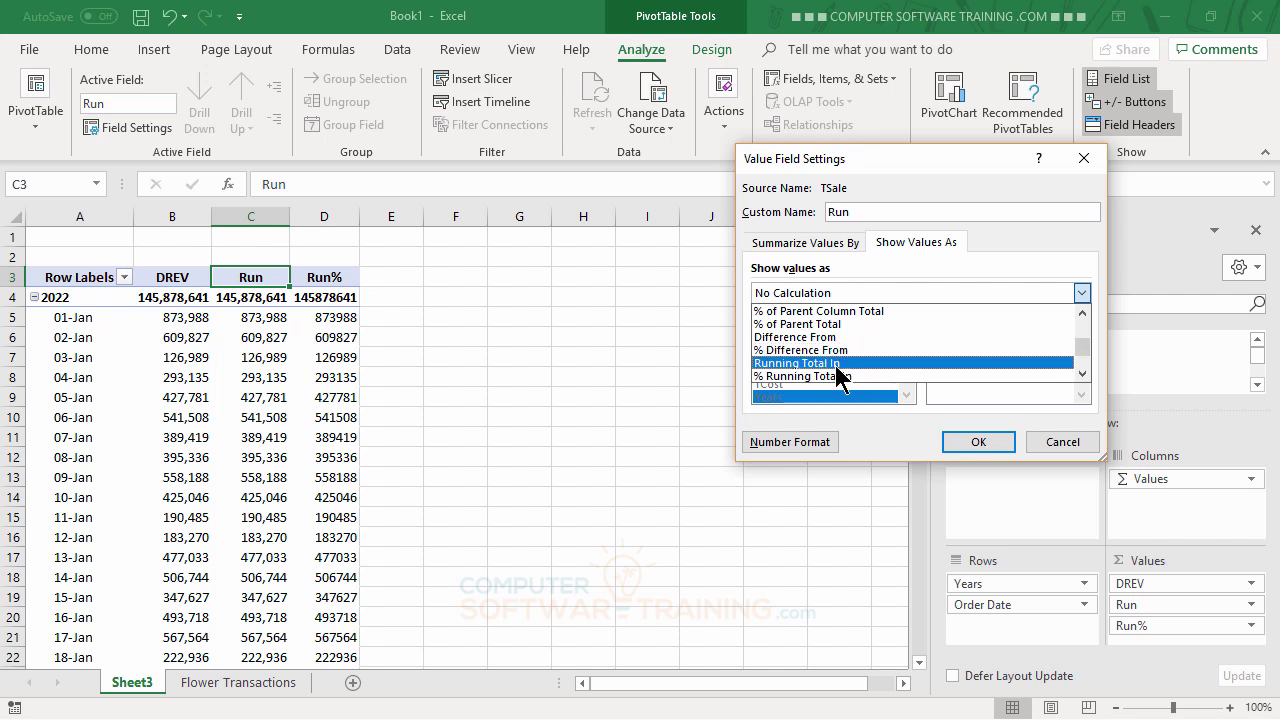
{"action": "left_click", "coordinate": [836, 365]}
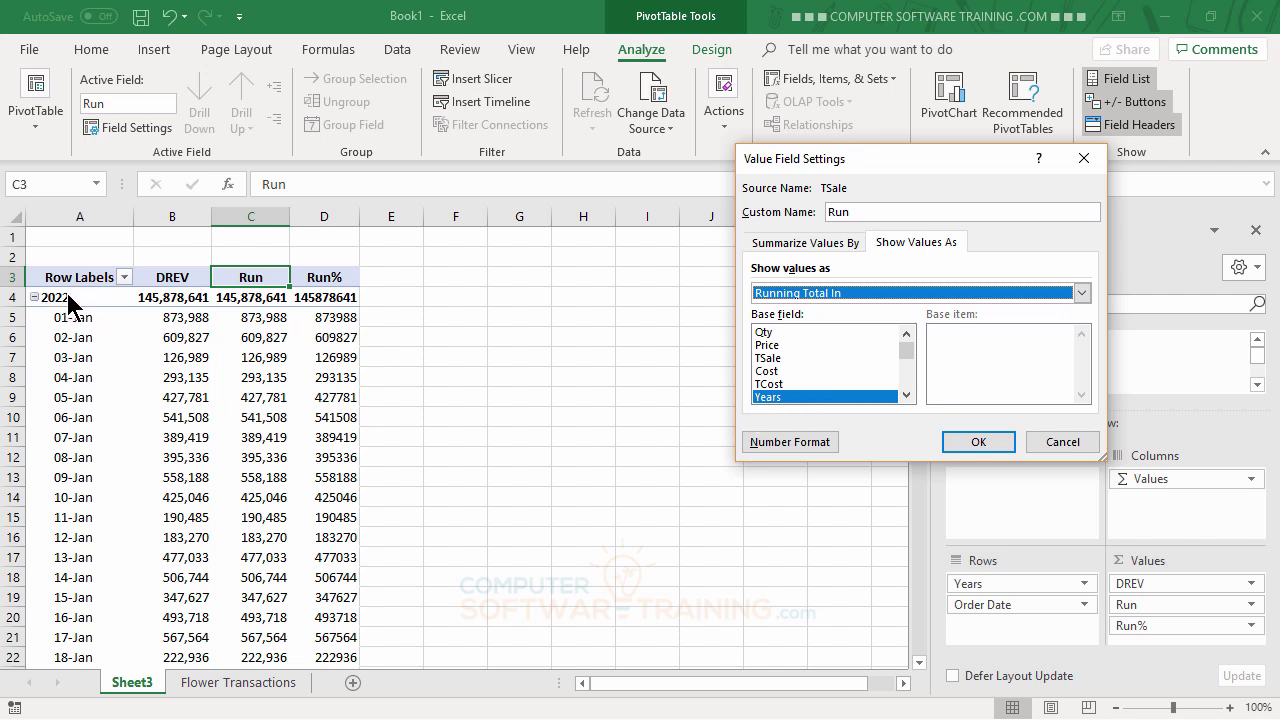
{"action": "left_click", "coordinate": [907, 336]}
{"action": "left_click", "coordinate": [907, 336]}
{"action": "left_click", "coordinate": [907, 336]}
{"action": "left_click", "coordinate": [907, 336]}
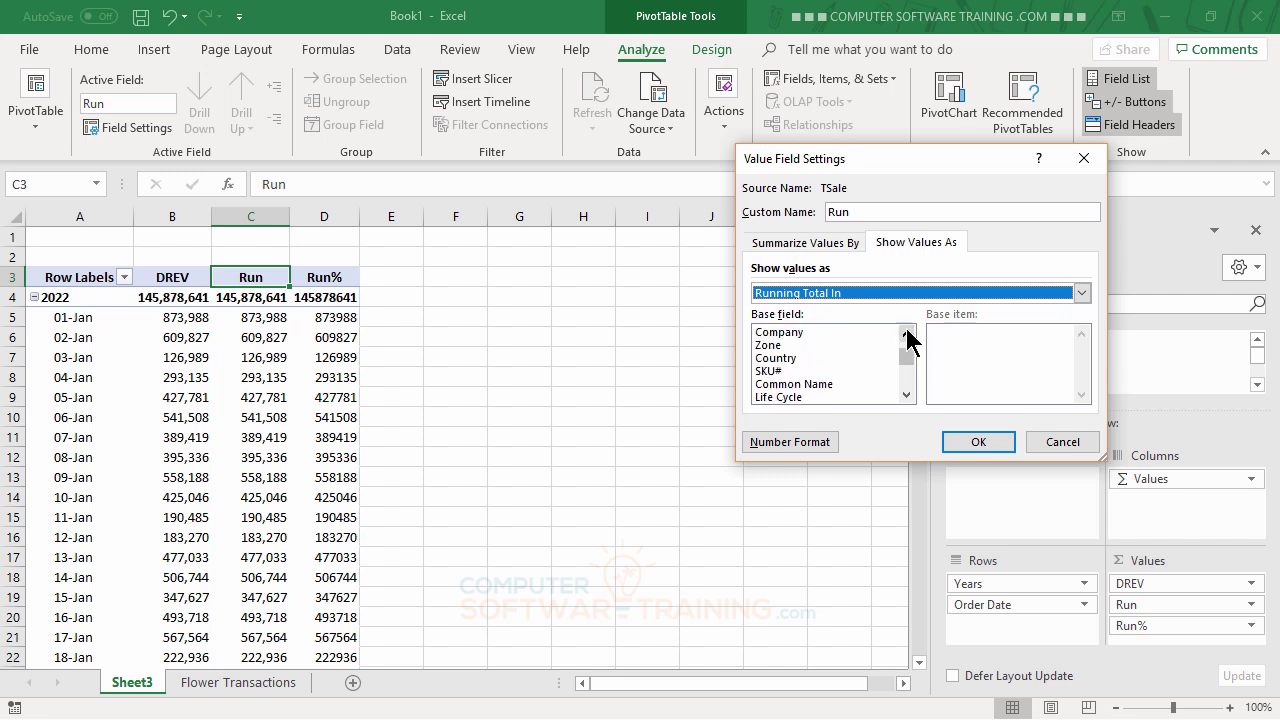
{"action": "left_click", "coordinate": [907, 336]}
{"action": "left_click", "coordinate": [907, 336]}
{"action": "left_click", "coordinate": [907, 336]}
{"action": "left_click", "coordinate": [805, 333]}
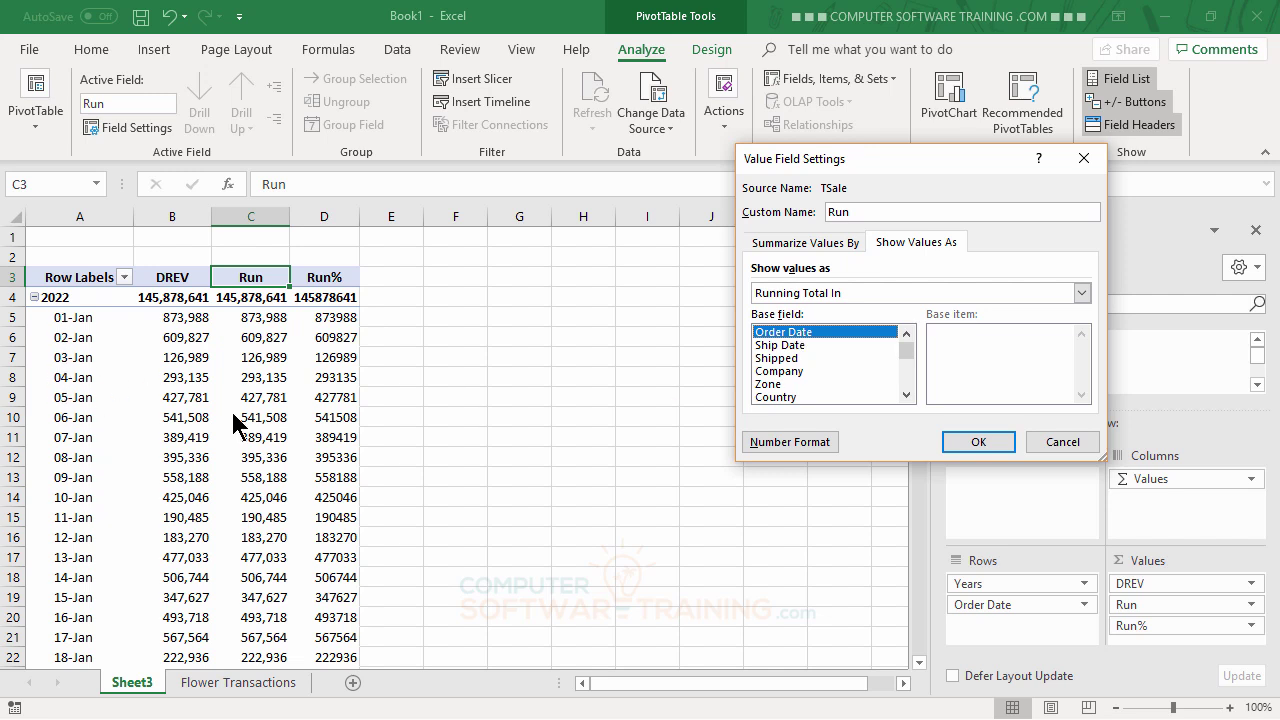
{"action": "left_click", "coordinate": [967, 438]}
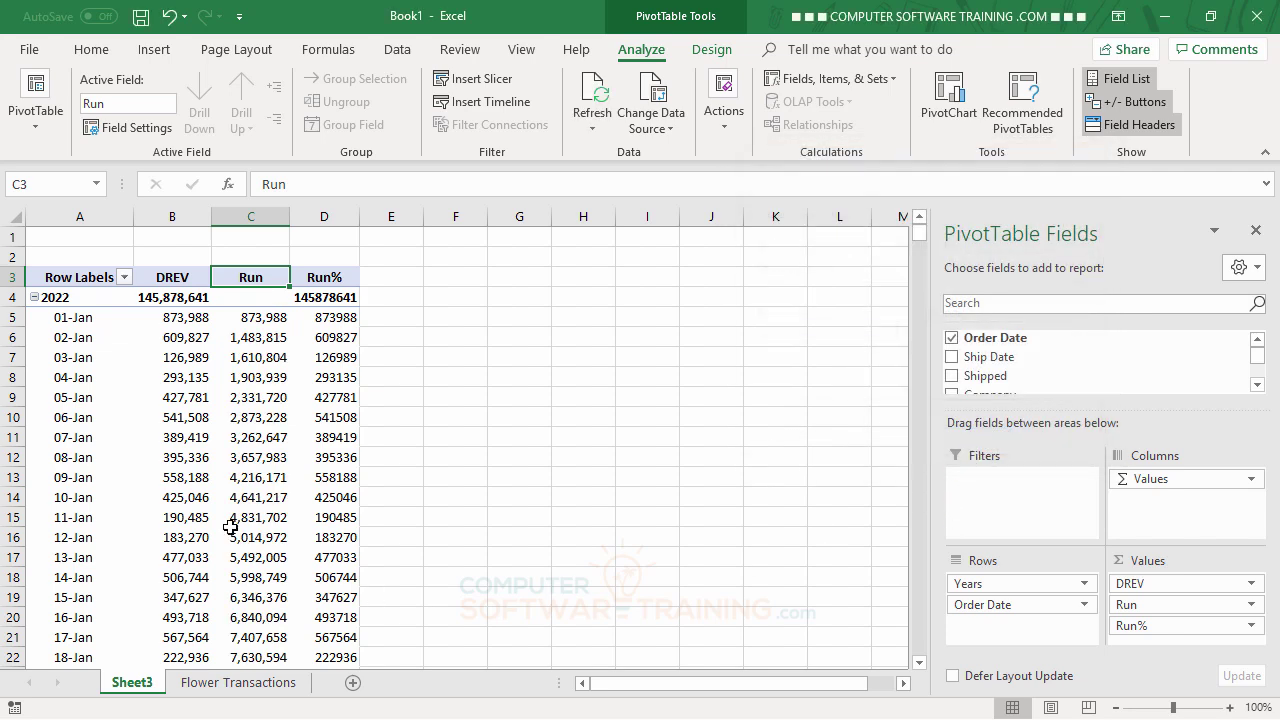
- Show the Run% field's values as % Running Total In, with Order Date as the base field, for the daily rows
{"action": "double_click", "coordinate": [332, 279]}
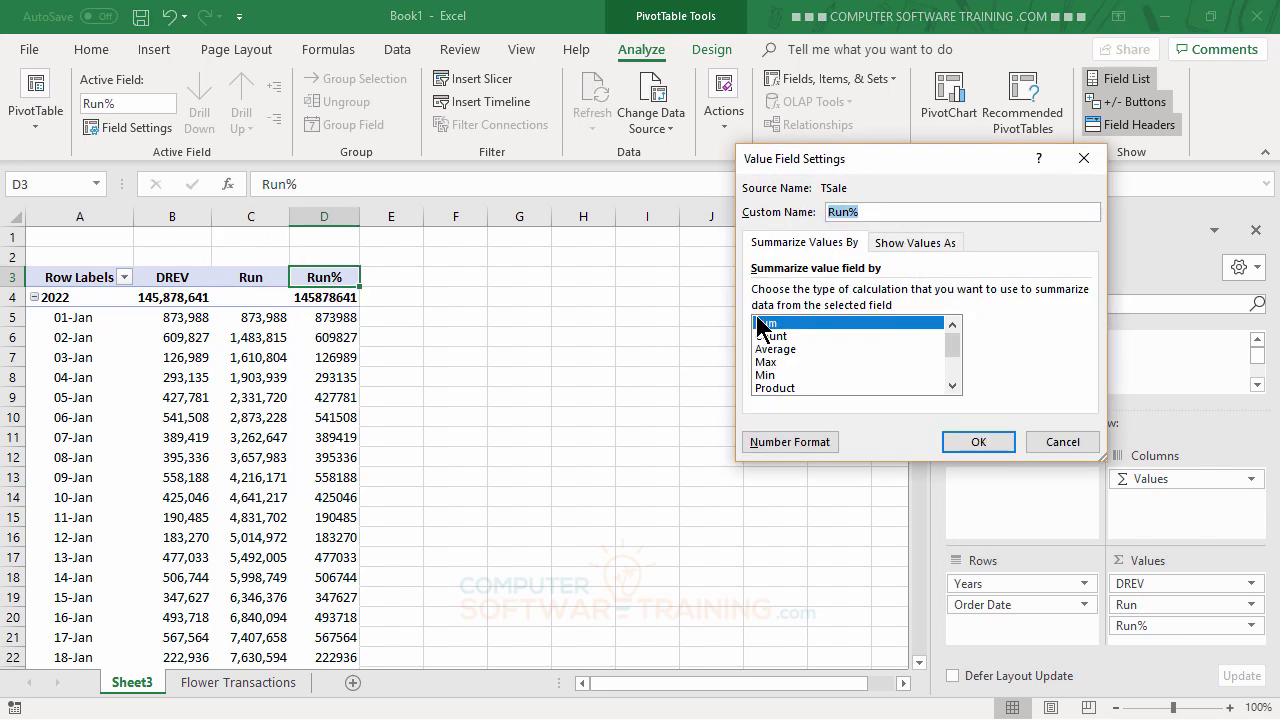
{"action": "left_click", "coordinate": [890, 244]}
{"action": "left_click", "coordinate": [877, 294]}
{"action": "scroll", "coordinate": [857, 350], "scroll_direction": "down", "scroll_amount": 3}
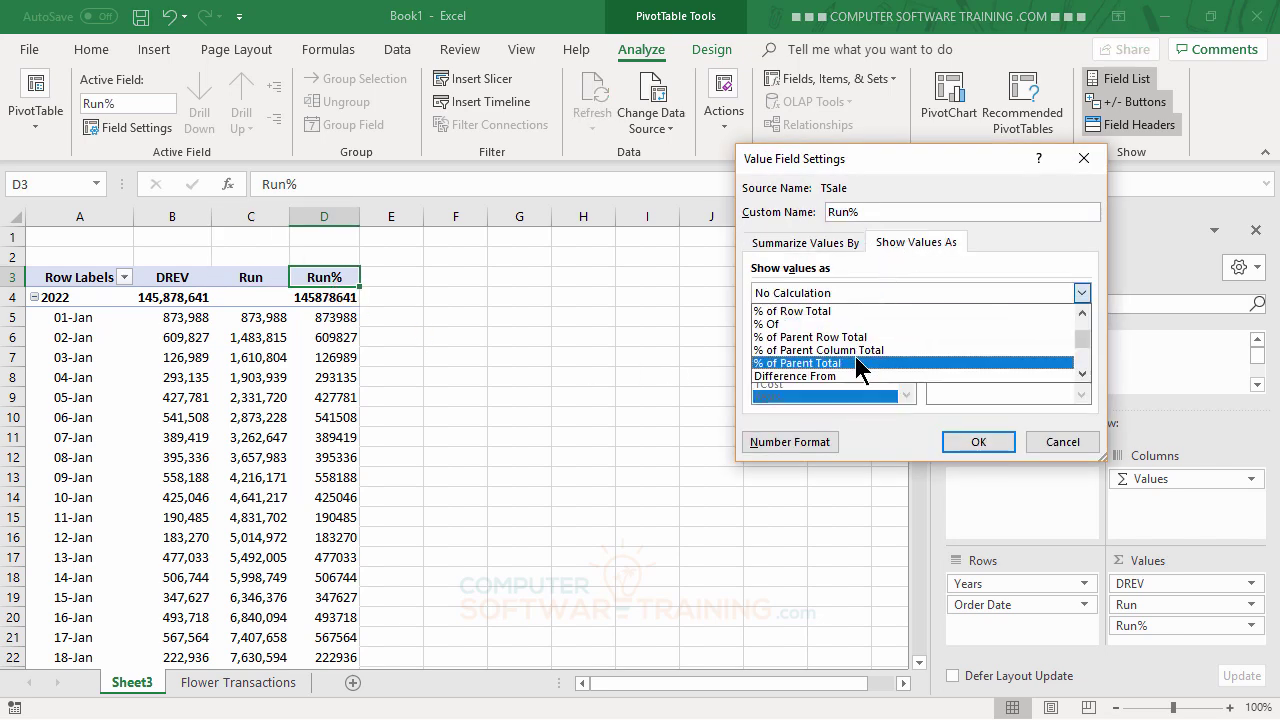
{"action": "scroll", "coordinate": [853, 350], "scroll_direction": "down", "scroll_amount": 1}
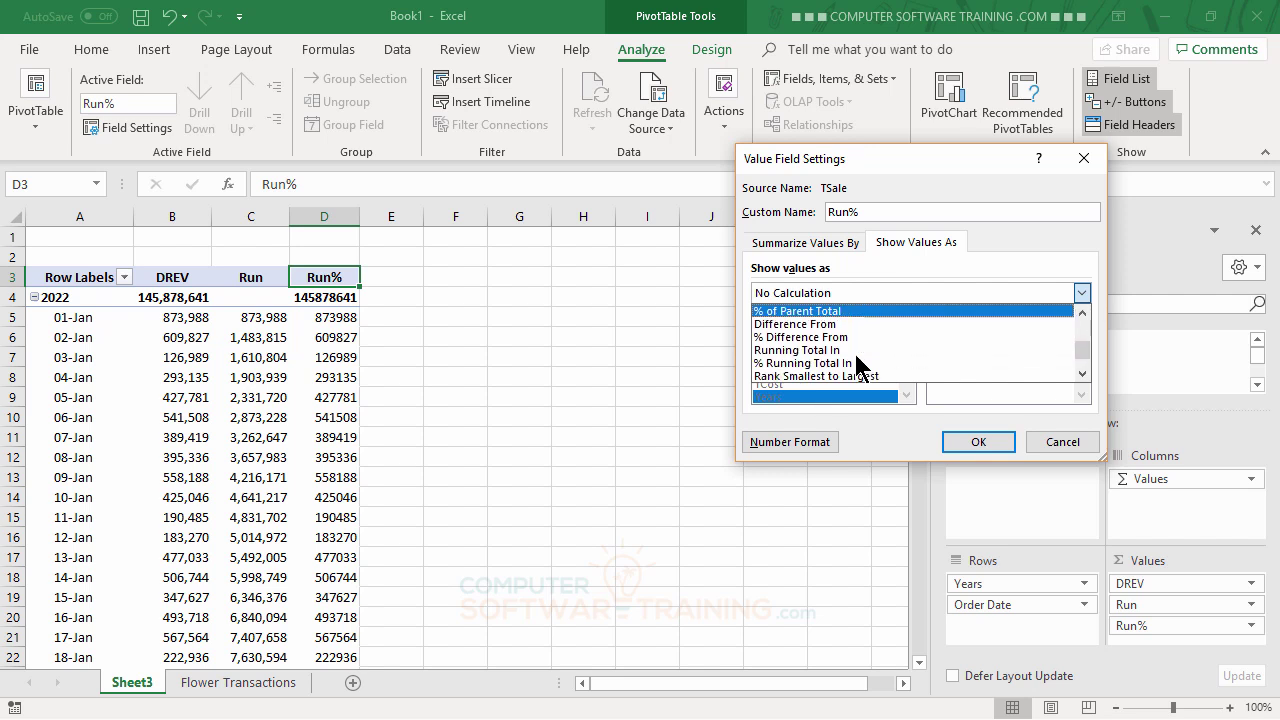
{"action": "left_click", "coordinate": [815, 363]}
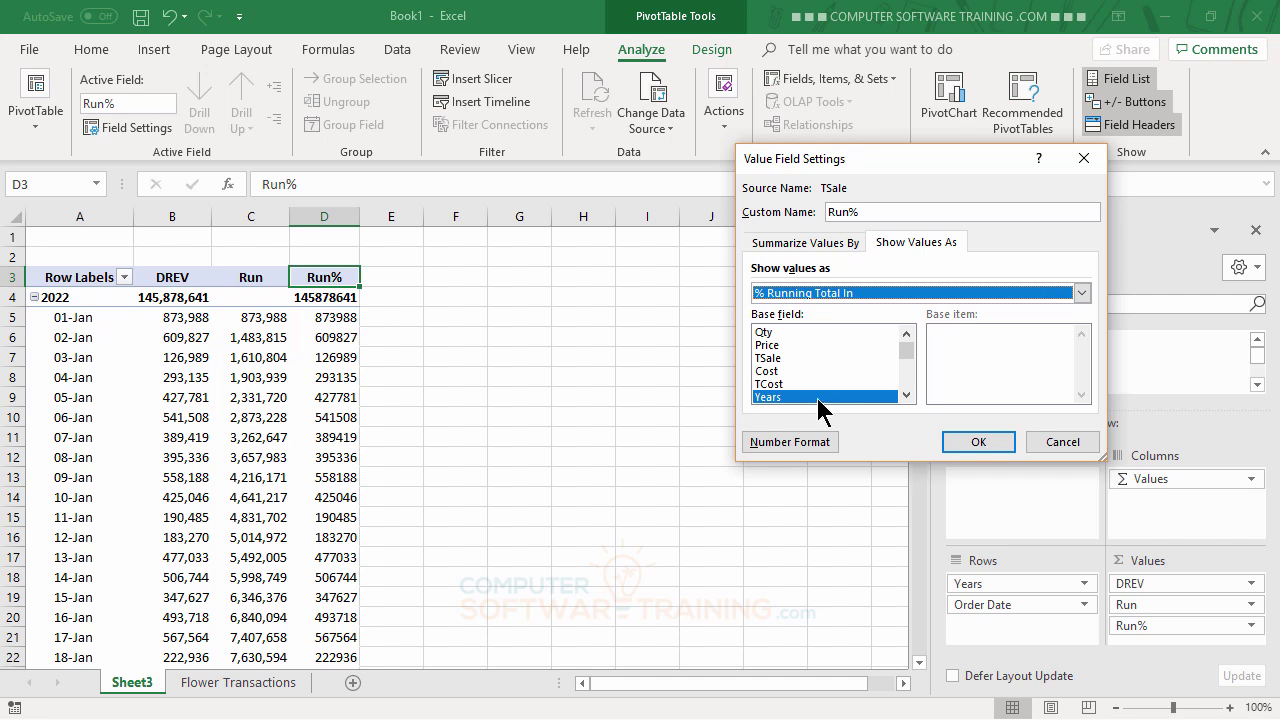
{"action": "left_click", "coordinate": [906, 333]}
{"action": "left_click_drag", "start_coordinate": [906, 336], "coordinate": [907, 340]}
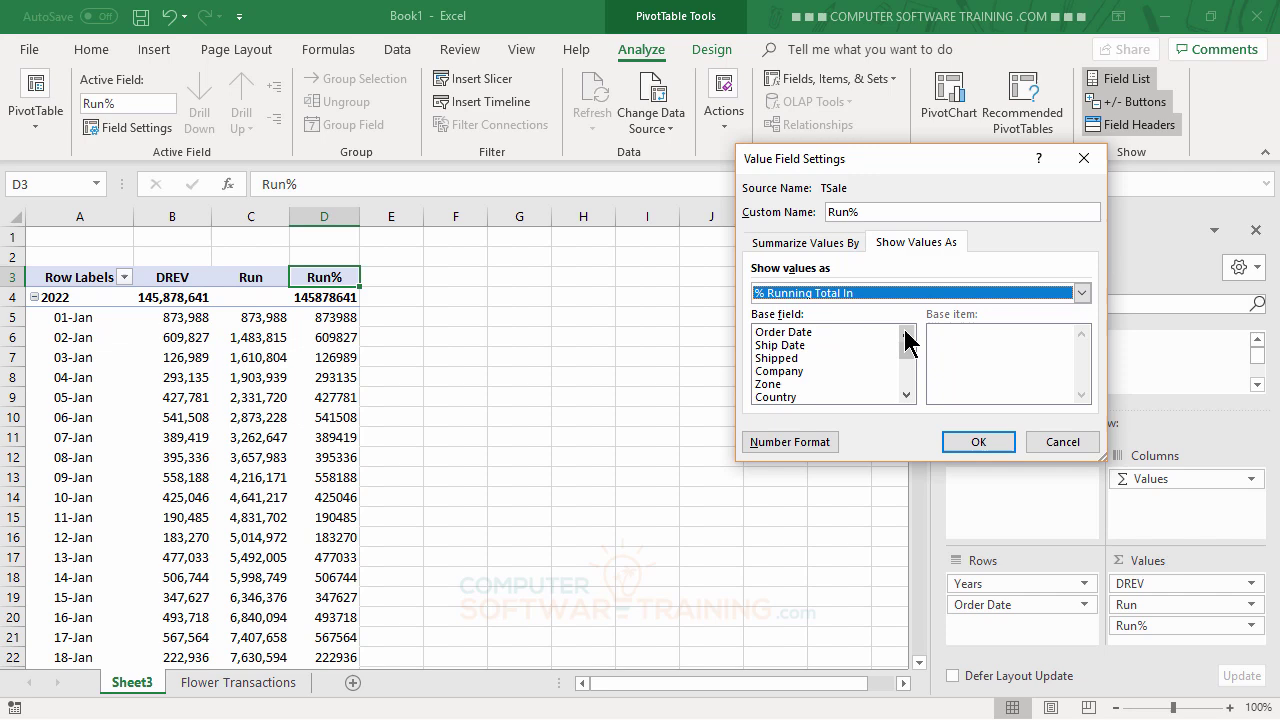
{"action": "left_click", "coordinate": [784, 332]}
{"action": "left_click", "coordinate": [977, 442]}
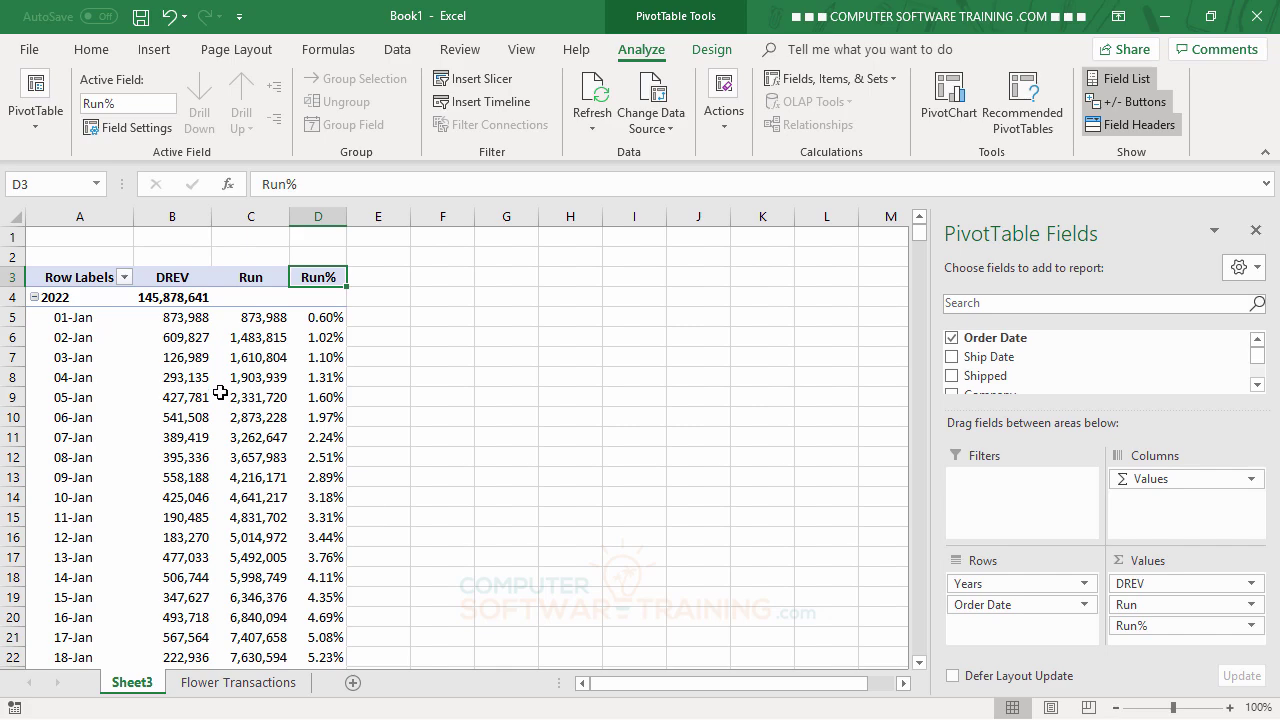
- Examine the daily running totals and percentages across the 2022 to 2023 year change and in the early 2022 rows
{"action": "scroll", "coordinate": [220, 393], "scroll_direction": "down", "scroll_amount": 4}
{"action": "scroll", "coordinate": [220, 393], "scroll_direction": "up", "scroll_amount": 4}
{"action": "left_click_drag", "start_coordinate": [920, 231], "coordinate": [923, 303]}
{"action": "scroll", "coordinate": [338, 453], "scroll_direction": "down", "scroll_amount": 3}
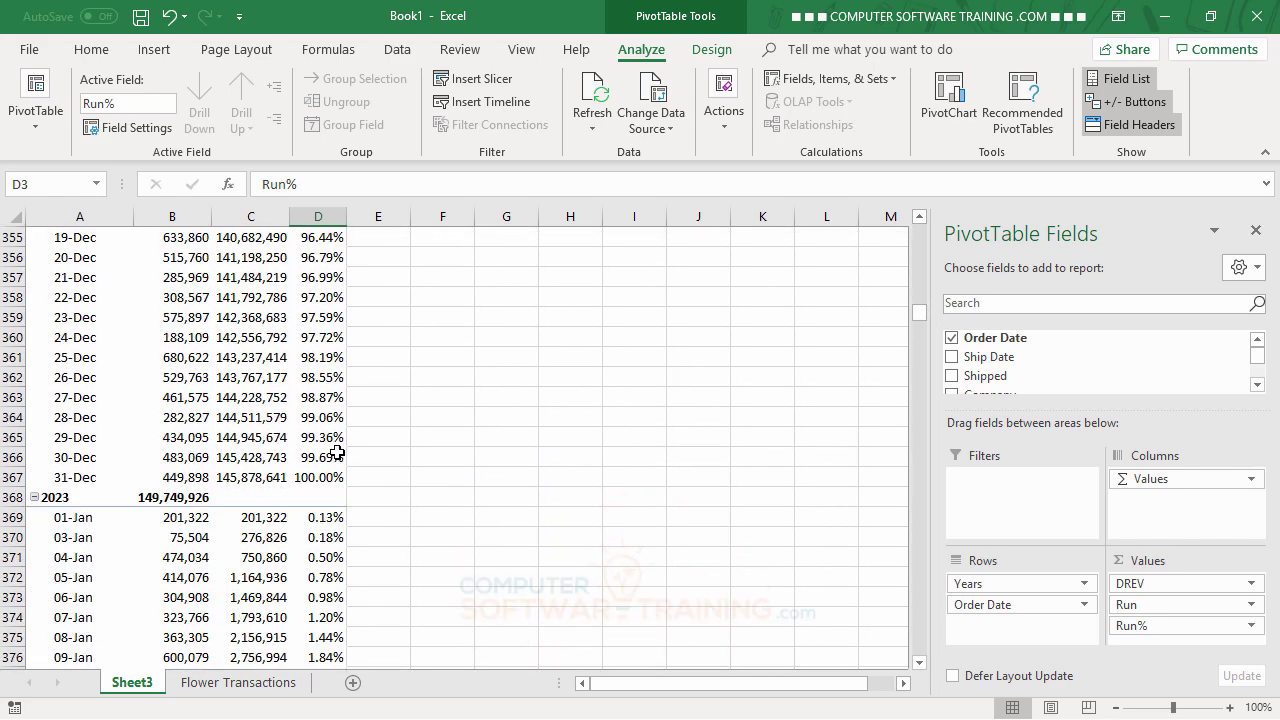
{"action": "scroll", "coordinate": [338, 453], "scroll_direction": "down", "scroll_amount": 2}
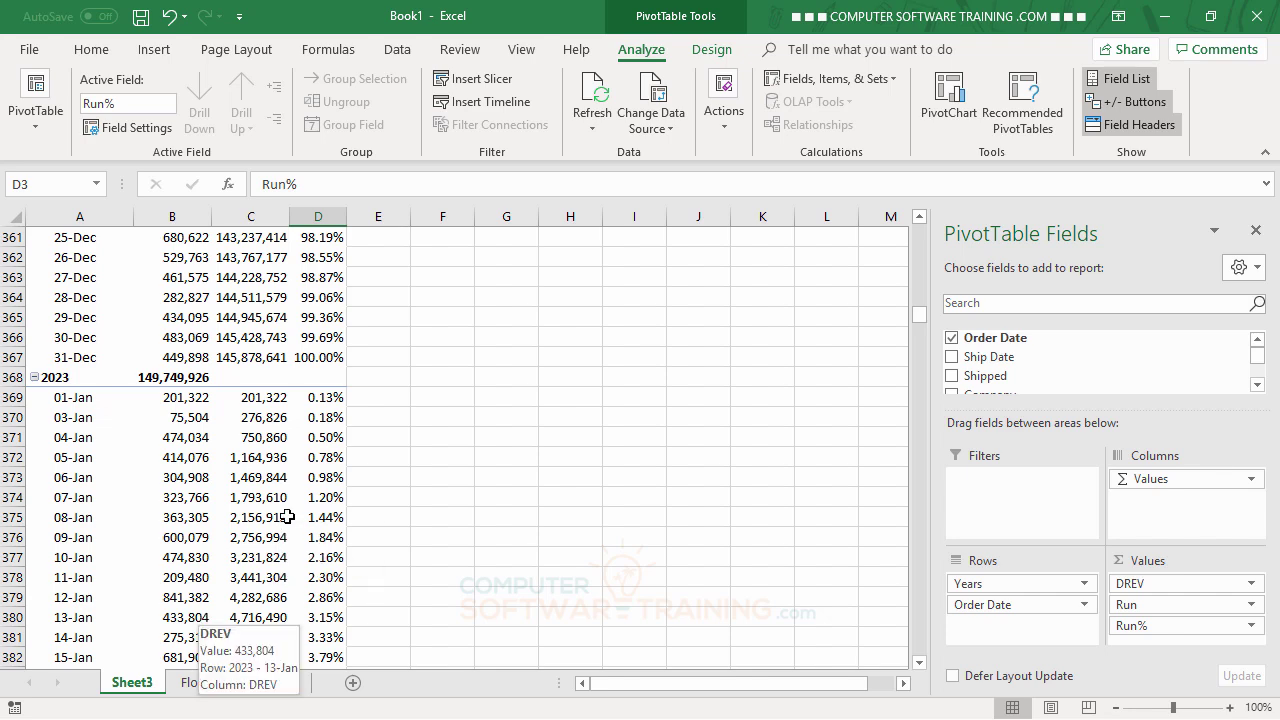
{"action": "key", "text": "ctrl+Home"}
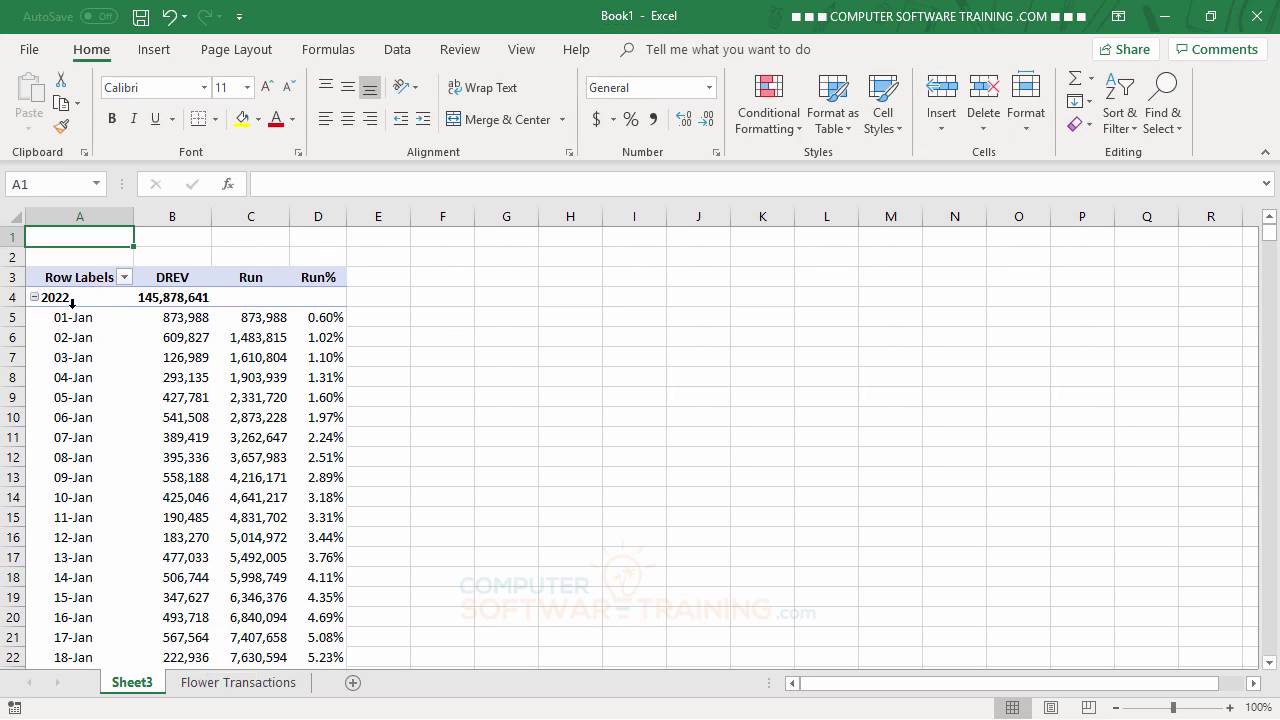
{"action": "left_click", "coordinate": [66, 298]}
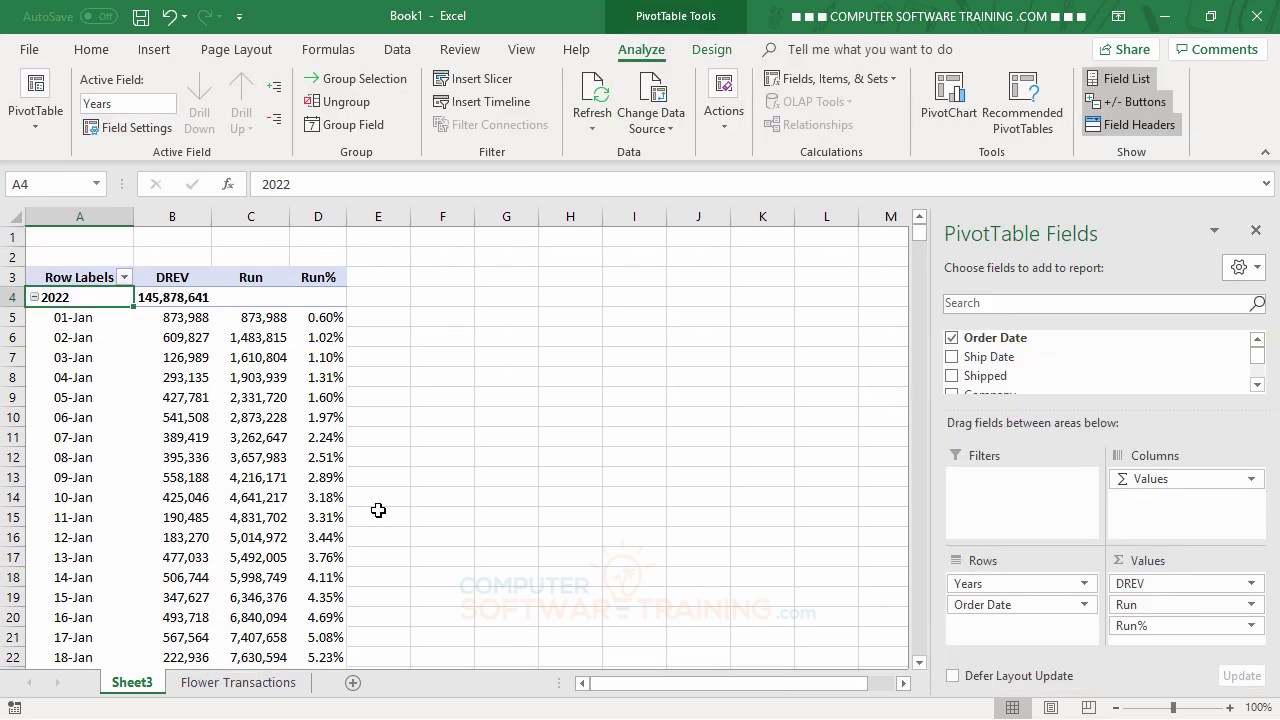
{"action": "key", "text": "Down"}
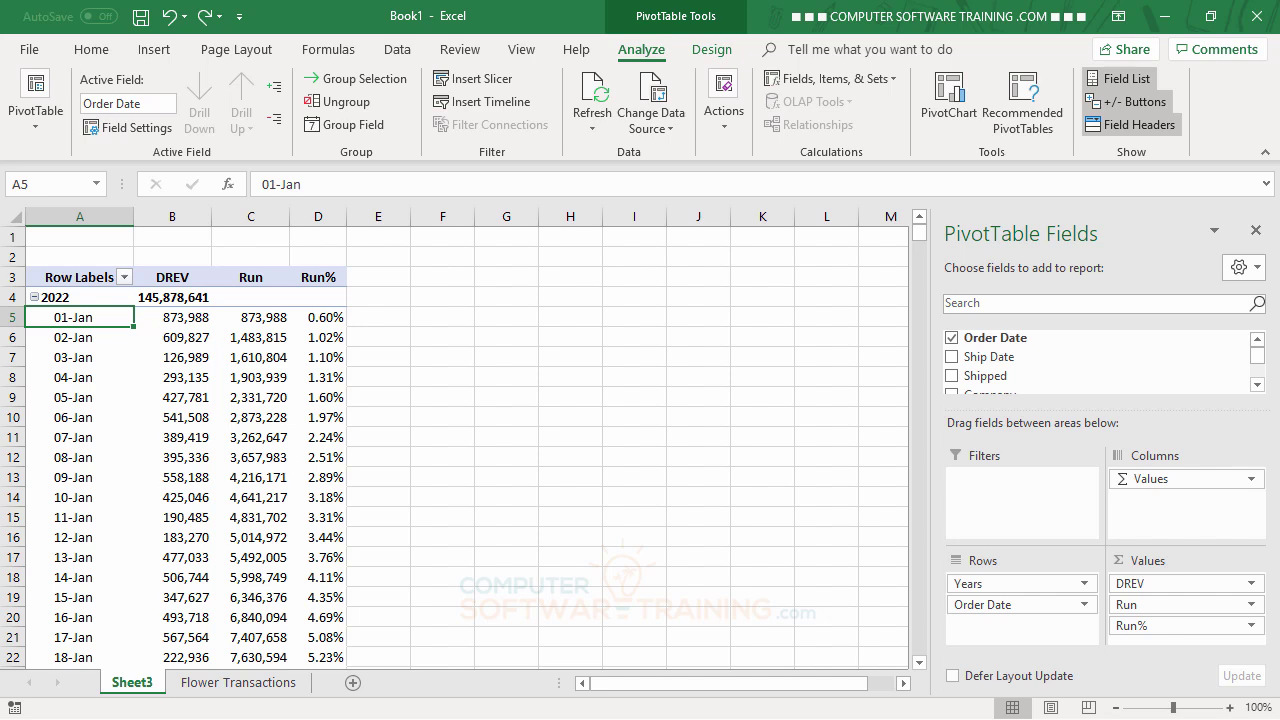
{"action": "scroll", "coordinate": [105, 447], "scroll_direction": "down", "scroll_amount": 9}
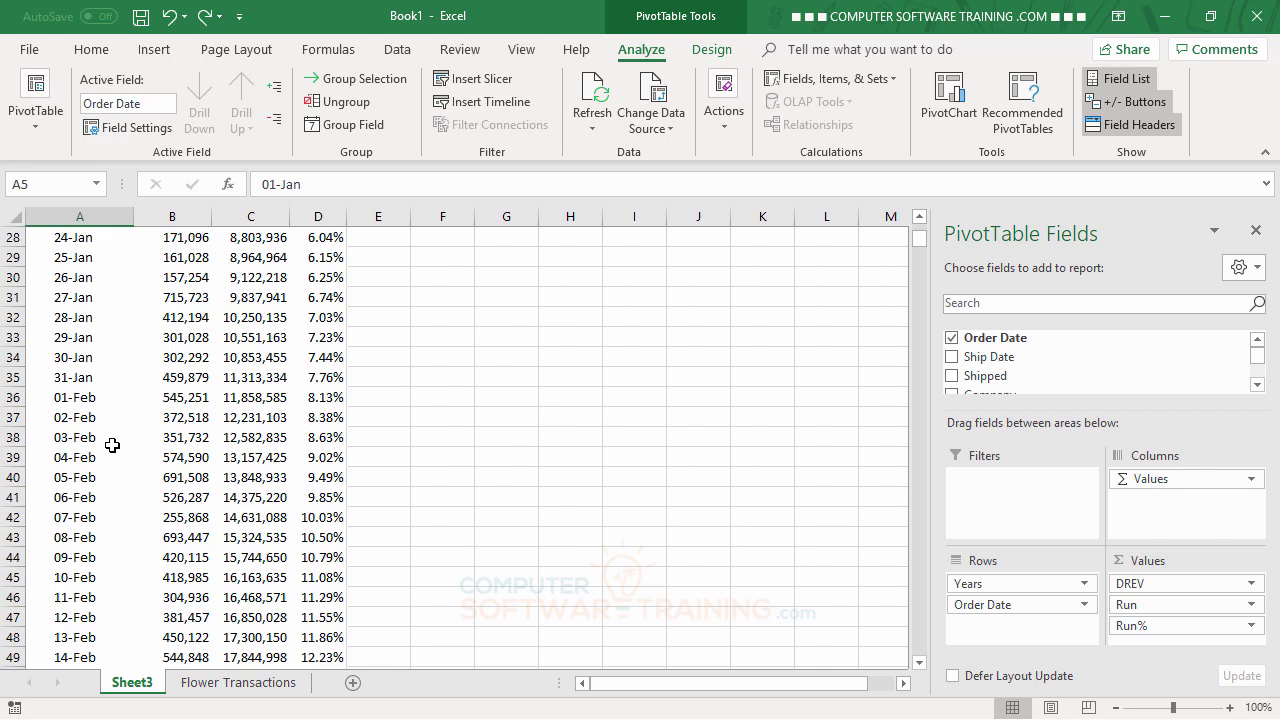
{"action": "scroll", "coordinate": [115, 444], "scroll_direction": "up", "scroll_amount": 9}
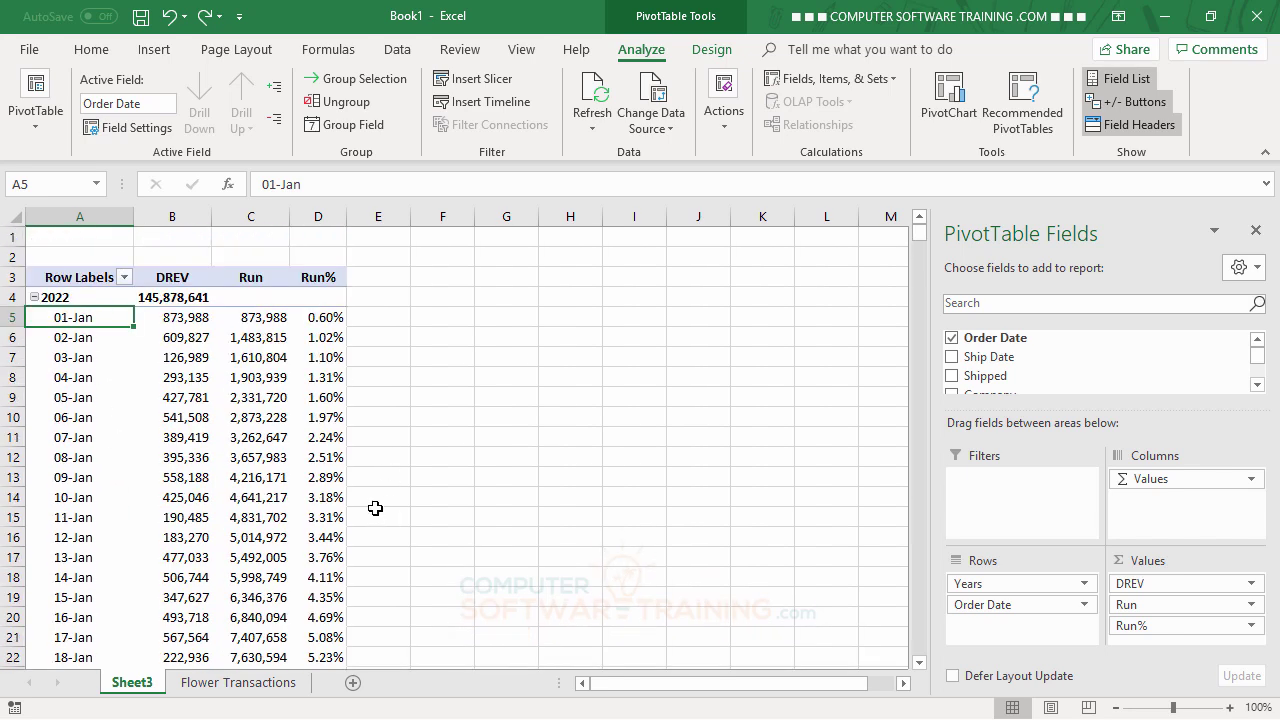
- Change the Order Date grouping from Days to Months while keeping Years
{"action": "left_click", "coordinate": [93, 343]}
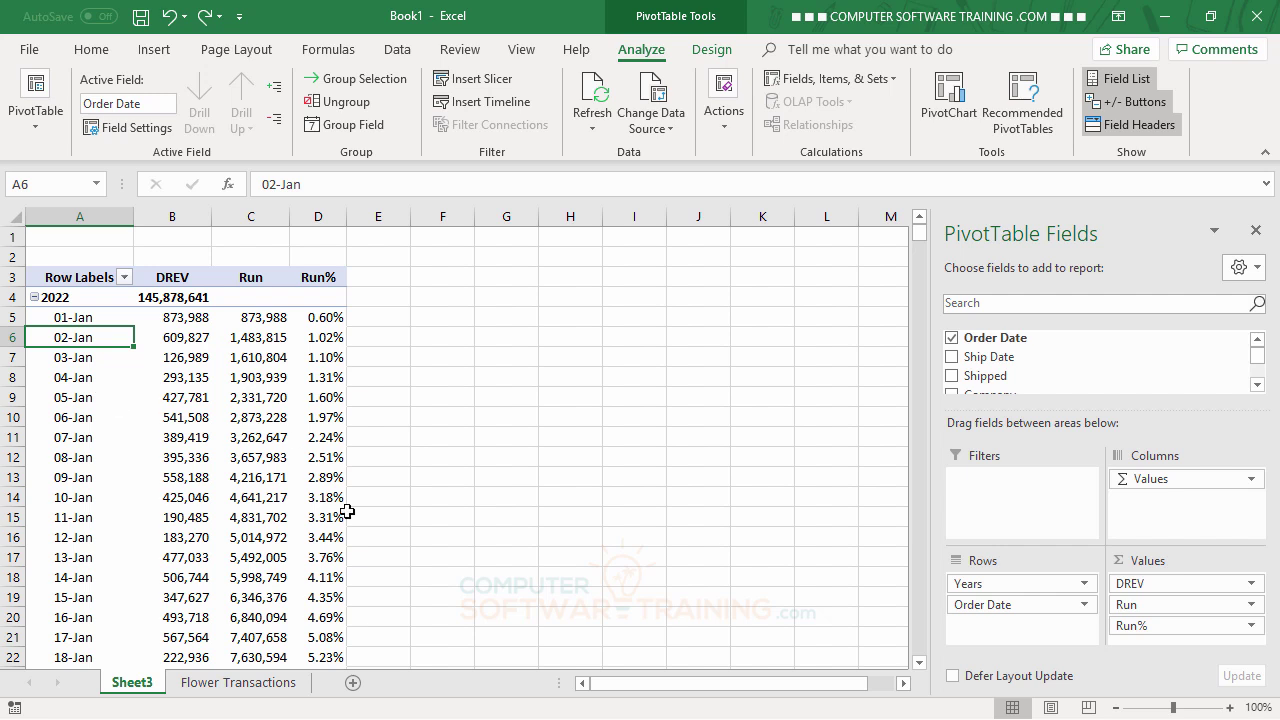
{"action": "left_click", "coordinate": [341, 128]}
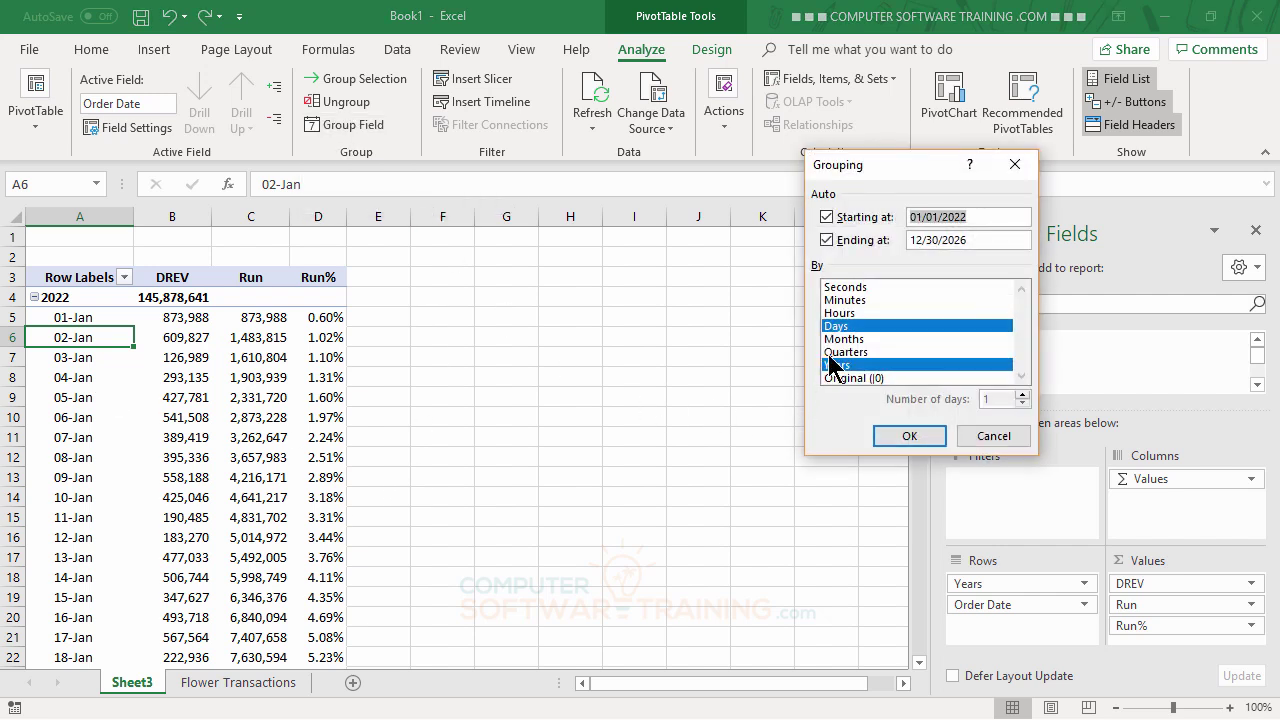
{"action": "left_click", "coordinate": [838, 327]}
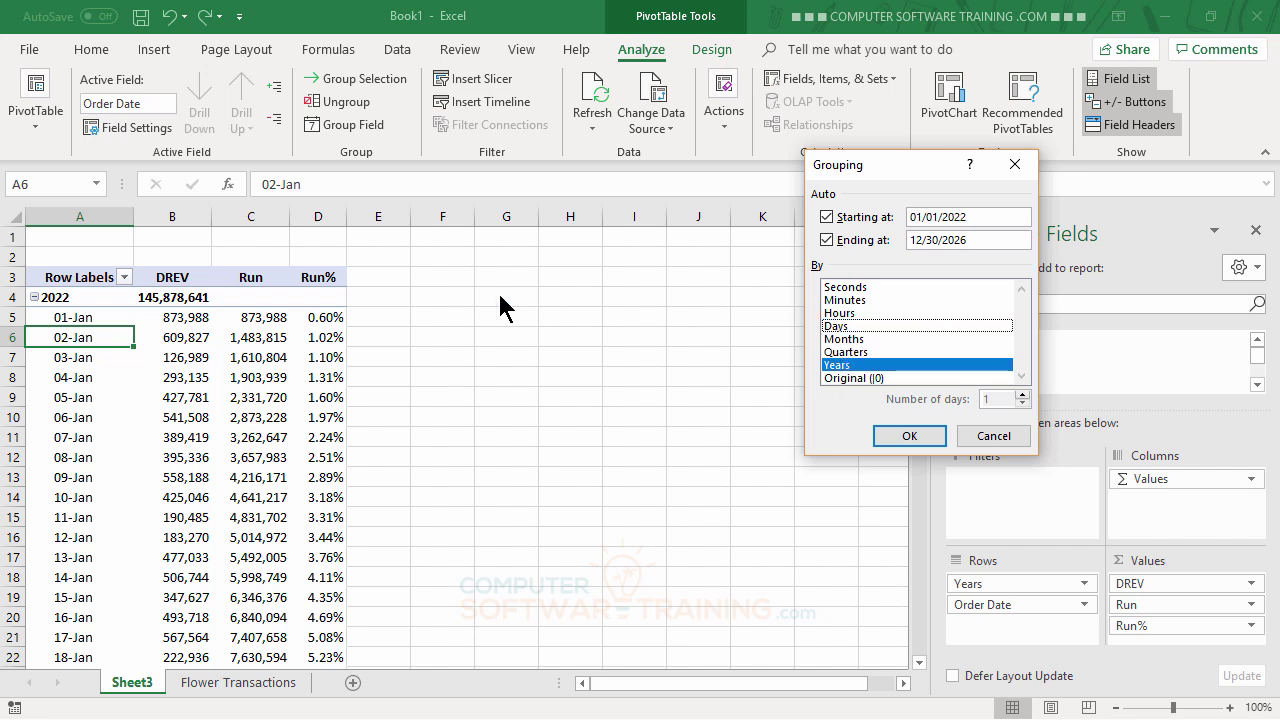
{"action": "left_click", "coordinate": [843, 340]}
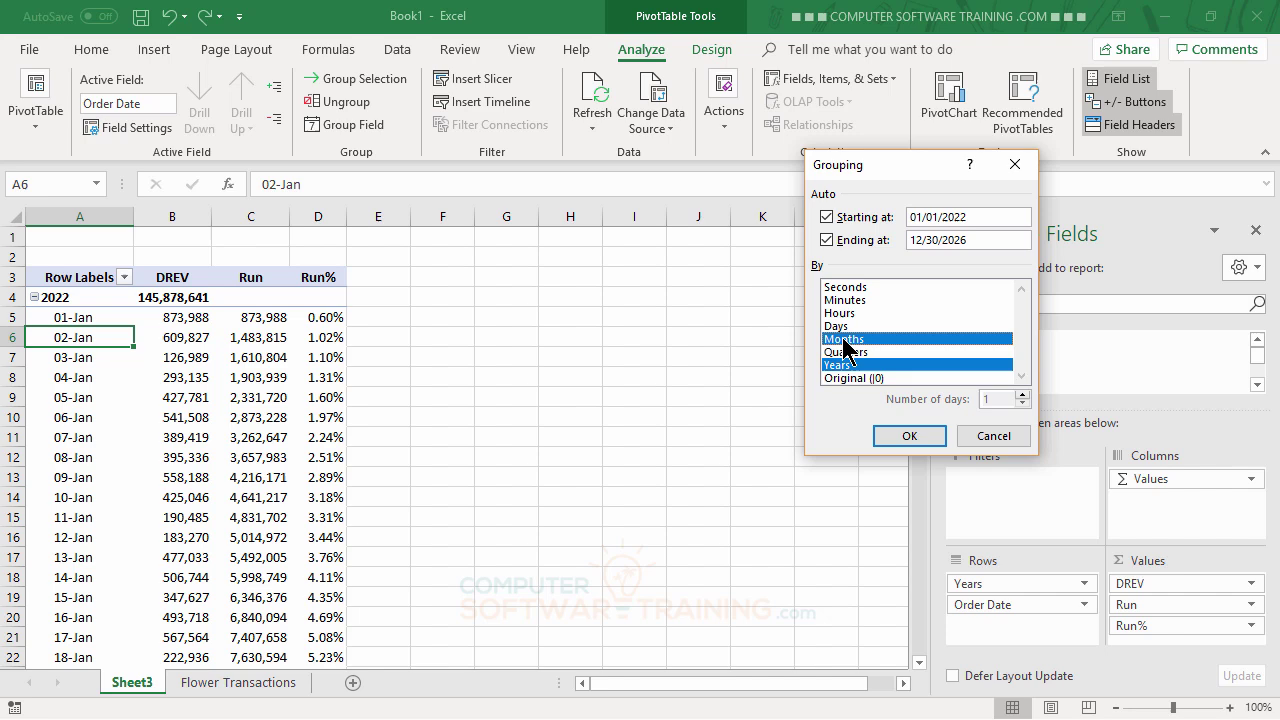
{"action": "left_click", "coordinate": [908, 438]}
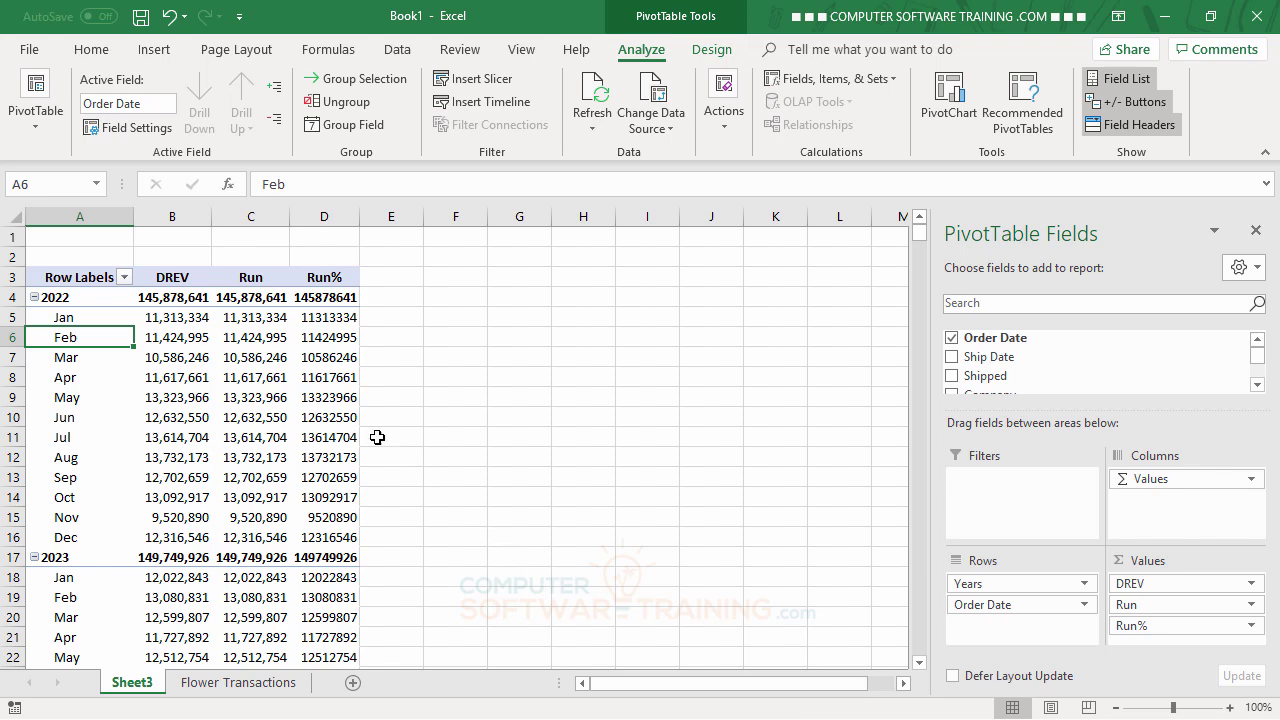
- Show the Run field's values as Running Total In, with Order Date as the base field, for the monthly rows within each year
{"action": "double_click", "coordinate": [254, 285]}
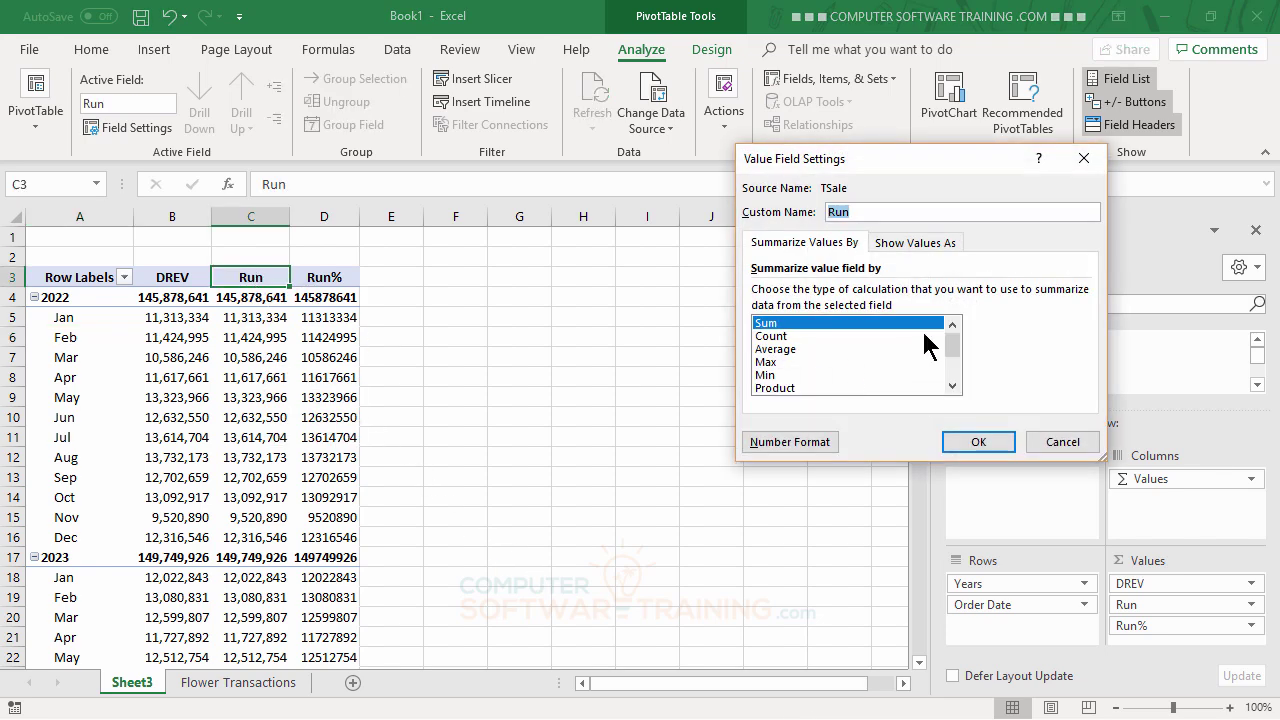
{"action": "left_click", "coordinate": [912, 242]}
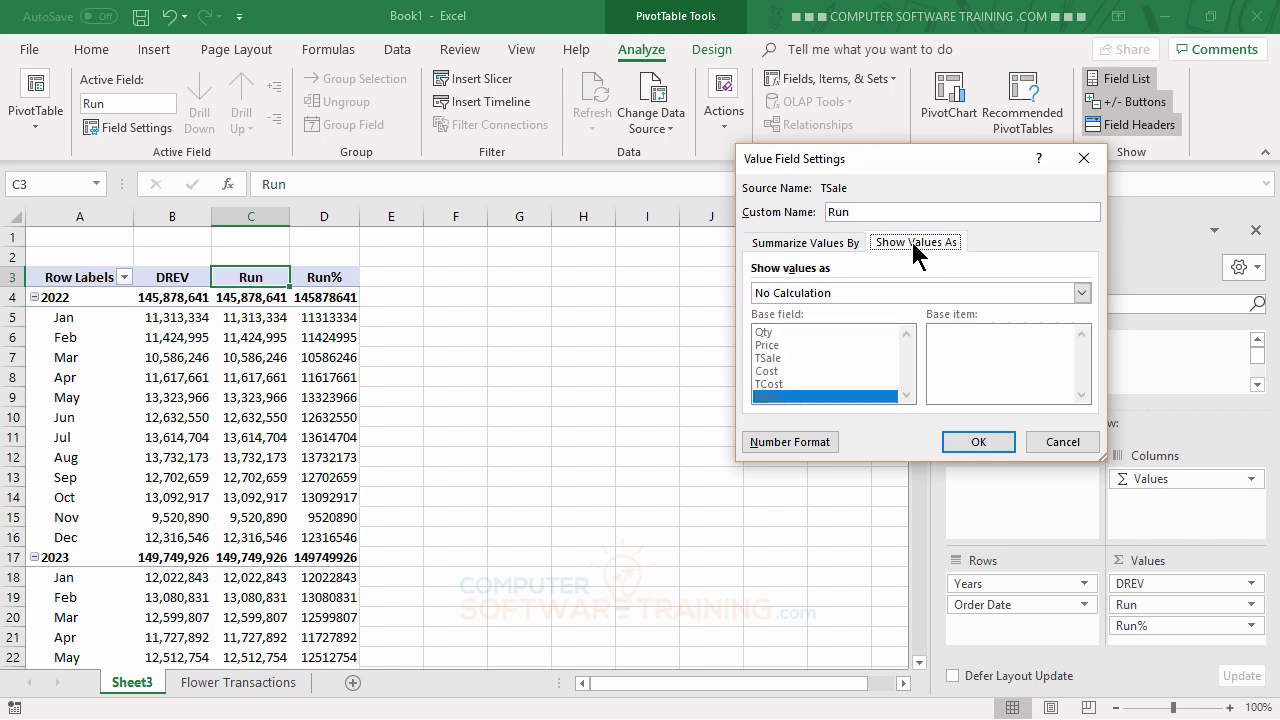
{"action": "left_click", "coordinate": [850, 290]}
{"action": "scroll", "coordinate": [836, 365], "scroll_direction": "down", "scroll_amount": 2}
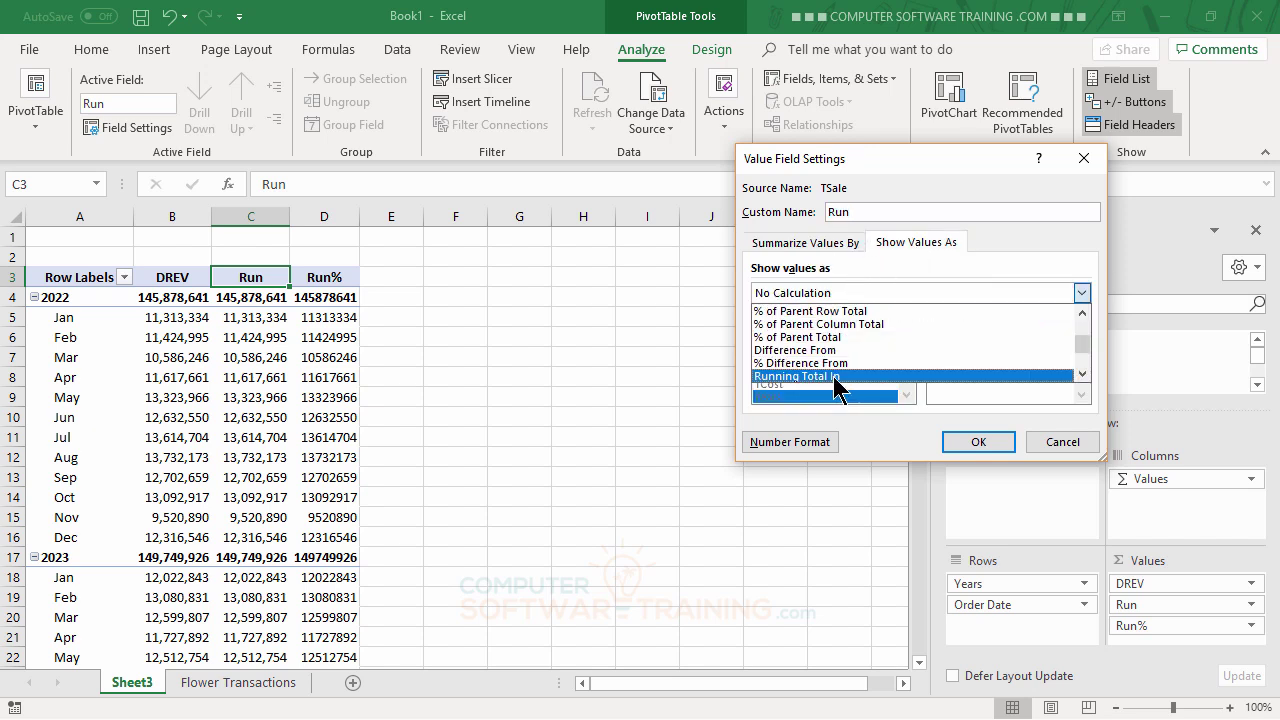
{"action": "left_click", "coordinate": [836, 376]}
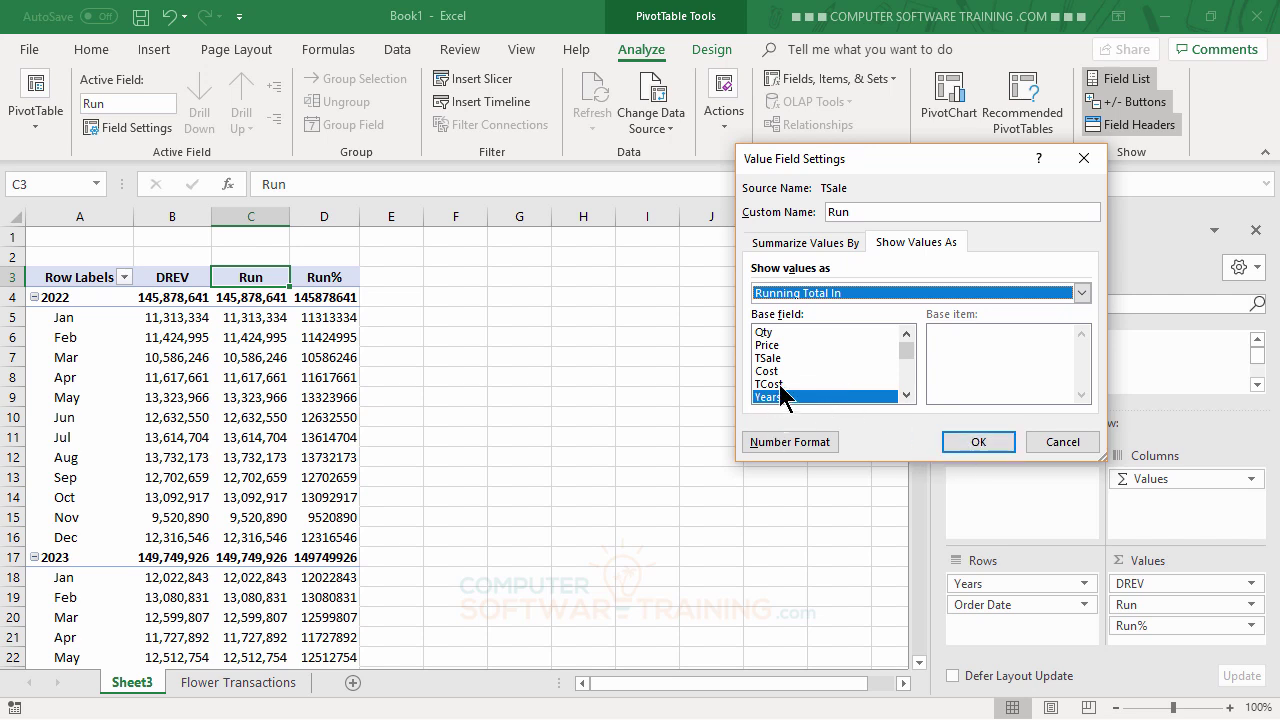
{"action": "scroll", "coordinate": [908, 345], "scroll_direction": "up", "scroll_amount": 3}
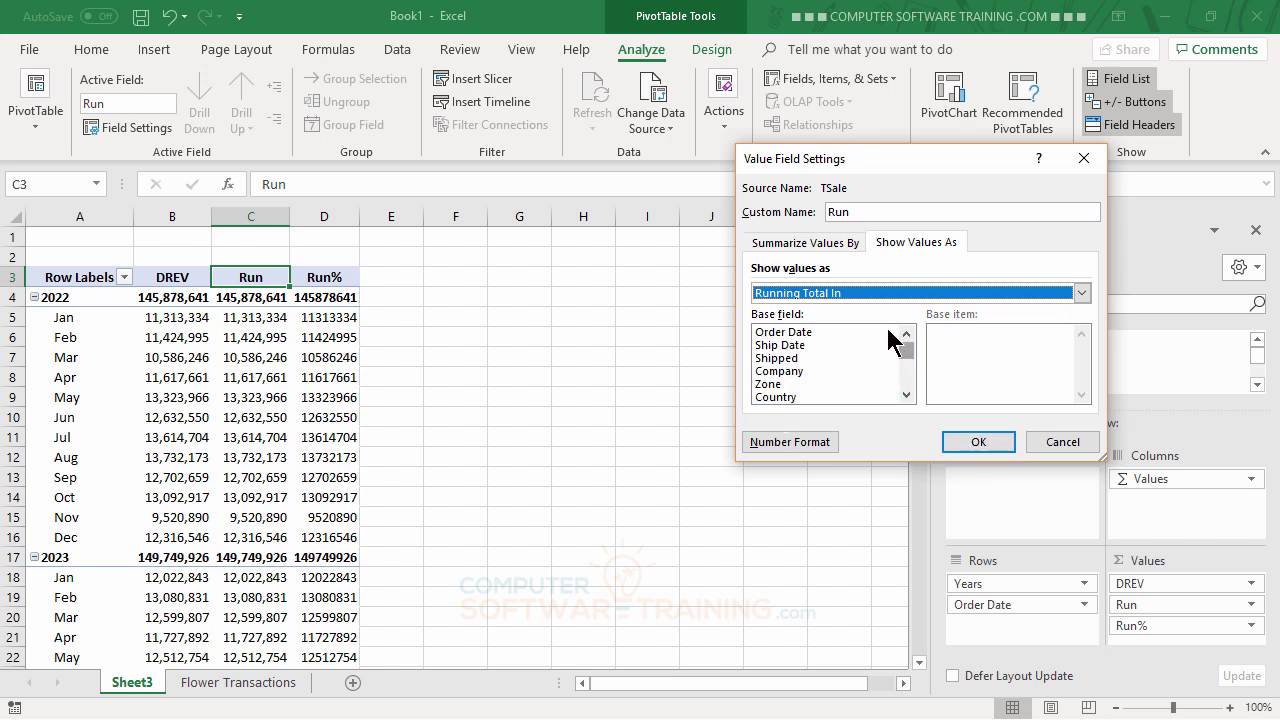
{"action": "left_click", "coordinate": [803, 333]}
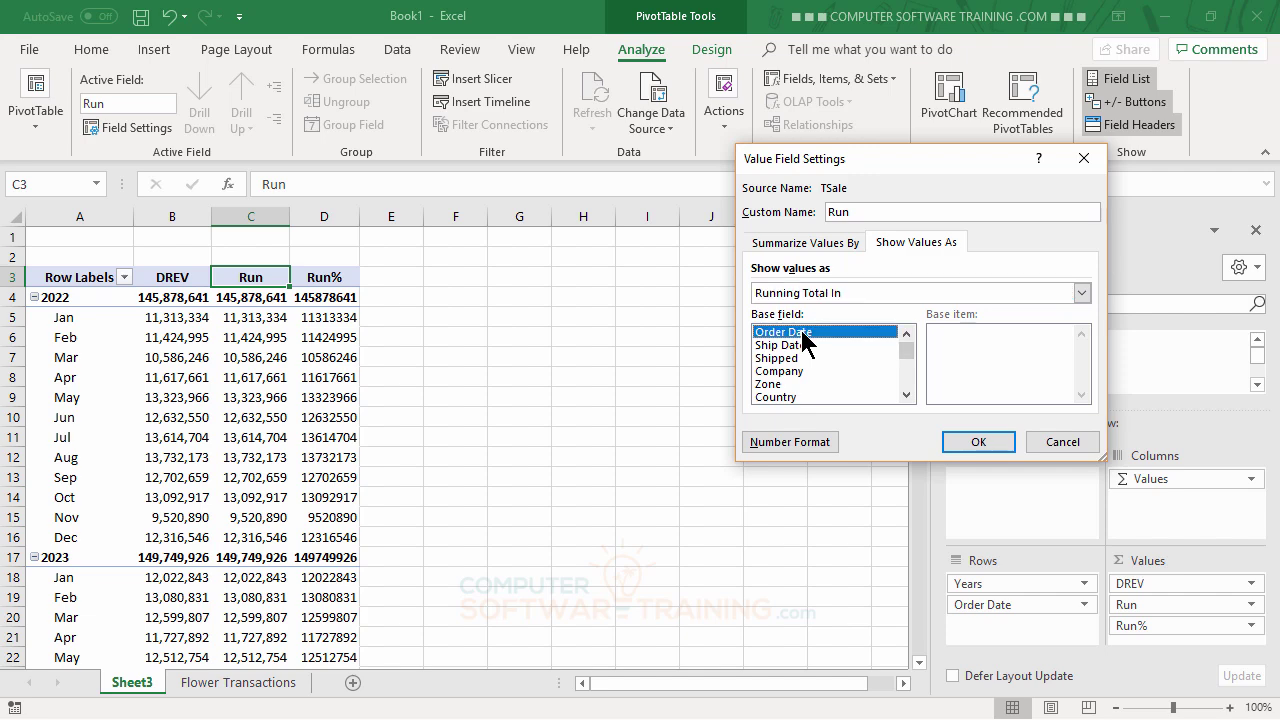
{"action": "left_click", "coordinate": [961, 436]}
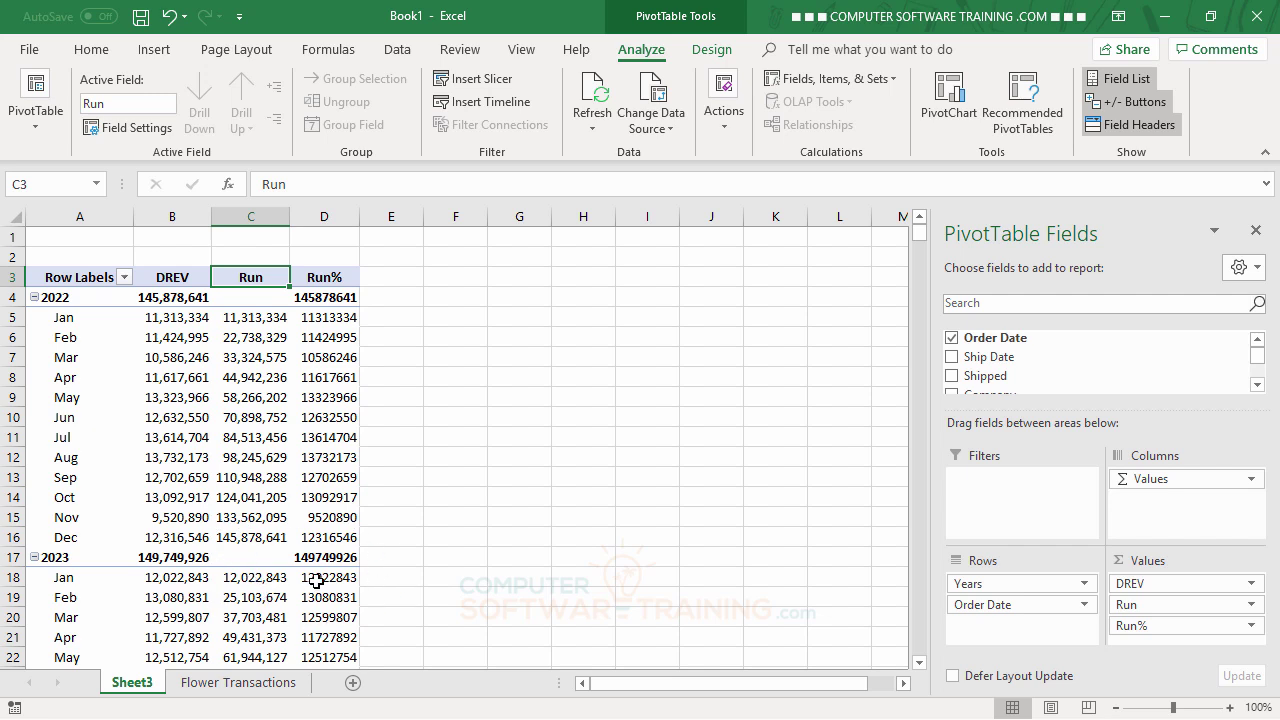
- Regroup the Order Date rows by Quarters and Years, leaving out Months
{"action": "mouse_move", "coordinate": [316, 580]}
{"action": "mouse_move", "coordinate": [322, 664]}
{"action": "left_click", "coordinate": [64, 320]}
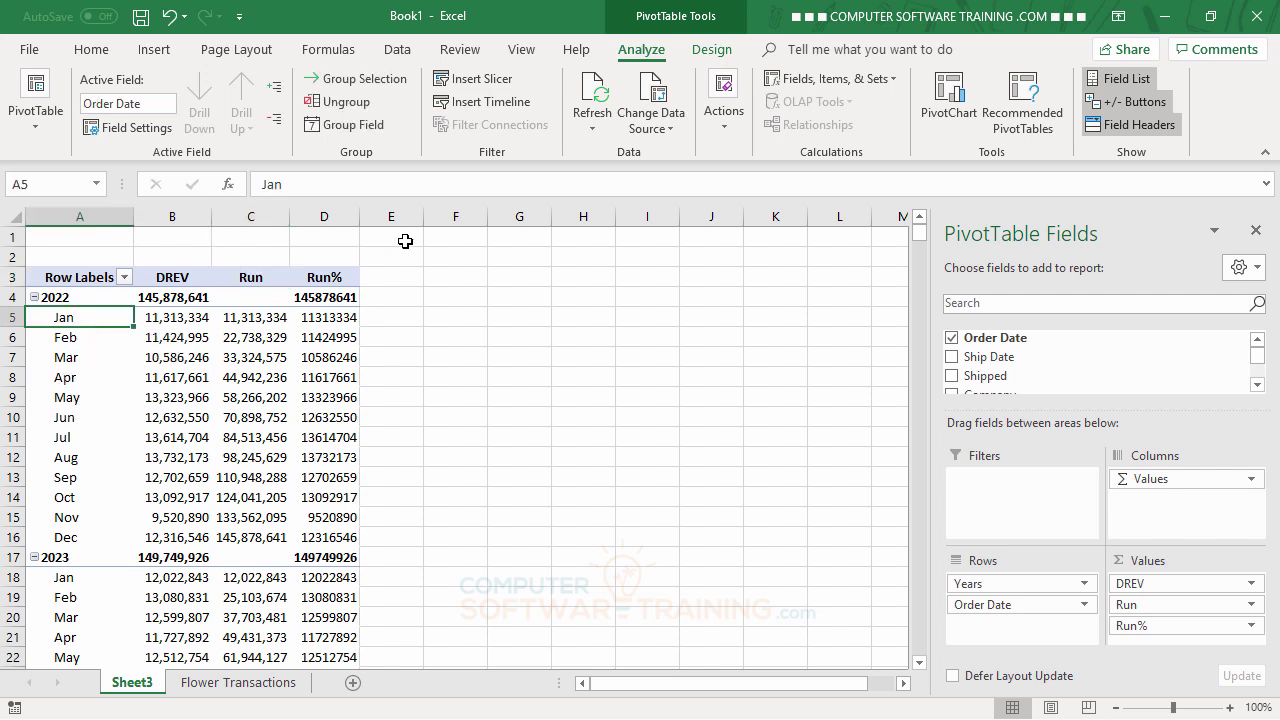
{"action": "left_click", "coordinate": [360, 126]}
{"action": "left_click", "coordinate": [850, 353]}
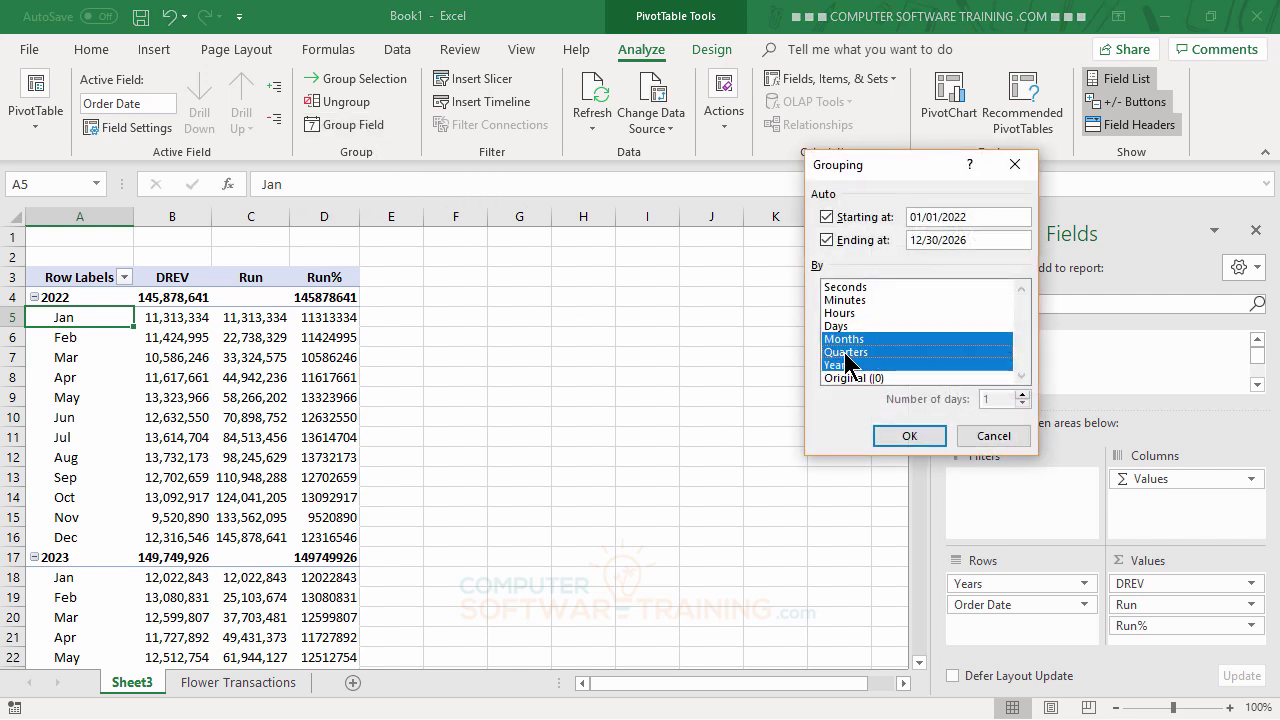
{"action": "left_click", "coordinate": [850, 340]}
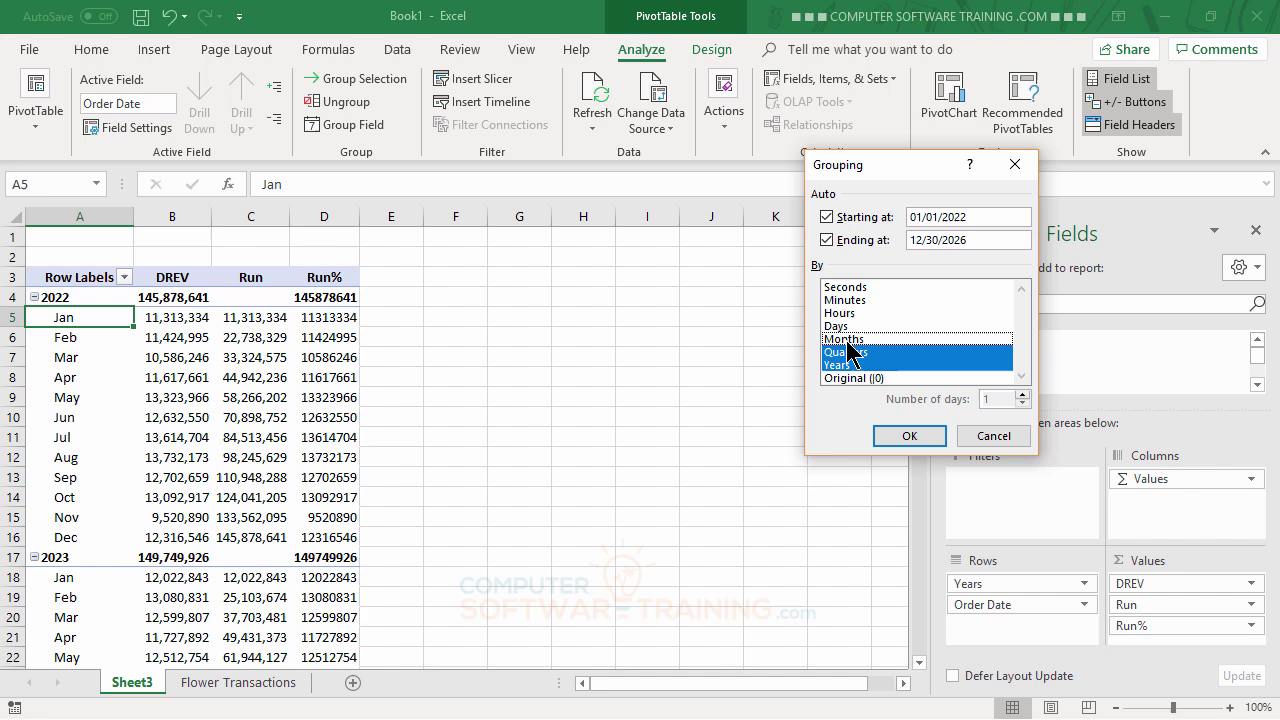
{"action": "left_click", "coordinate": [902, 437]}
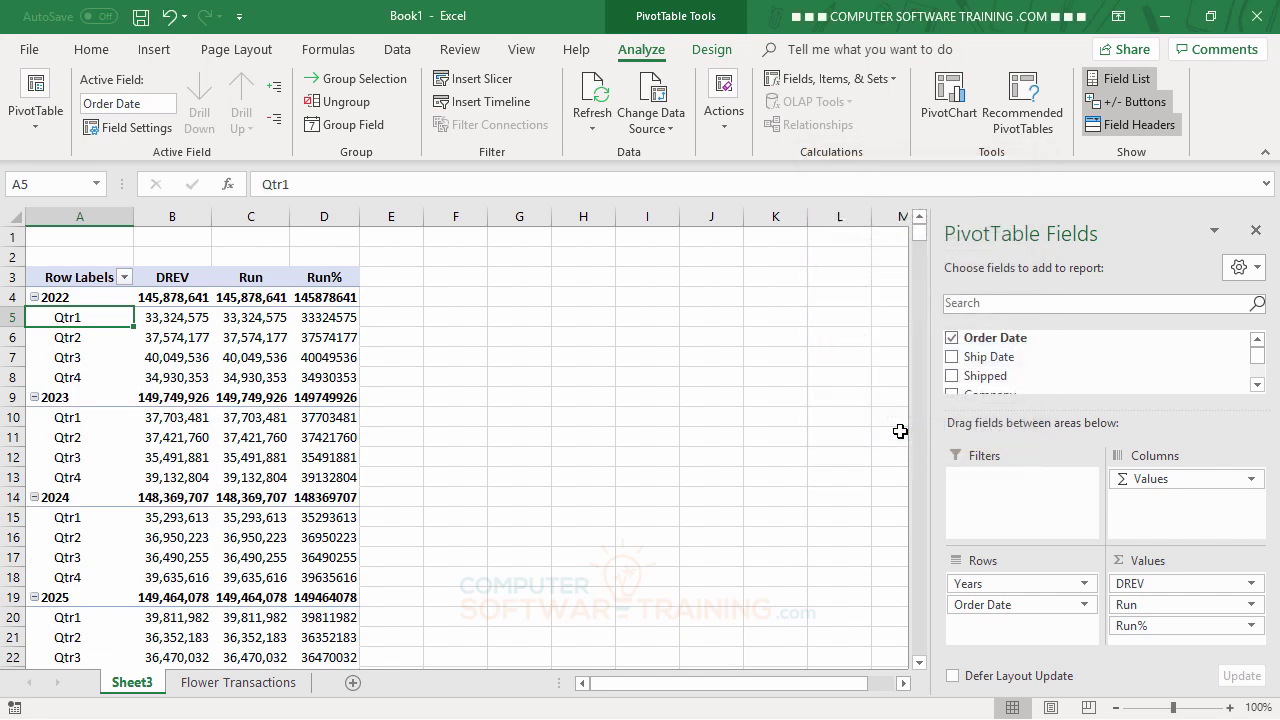
- Show the Run field's values as Running Total In, with Order Date as the base field, for the quarterly rows
{"action": "left_click", "coordinate": [250, 281]}
{"action": "double_click", "coordinate": [250, 281]}
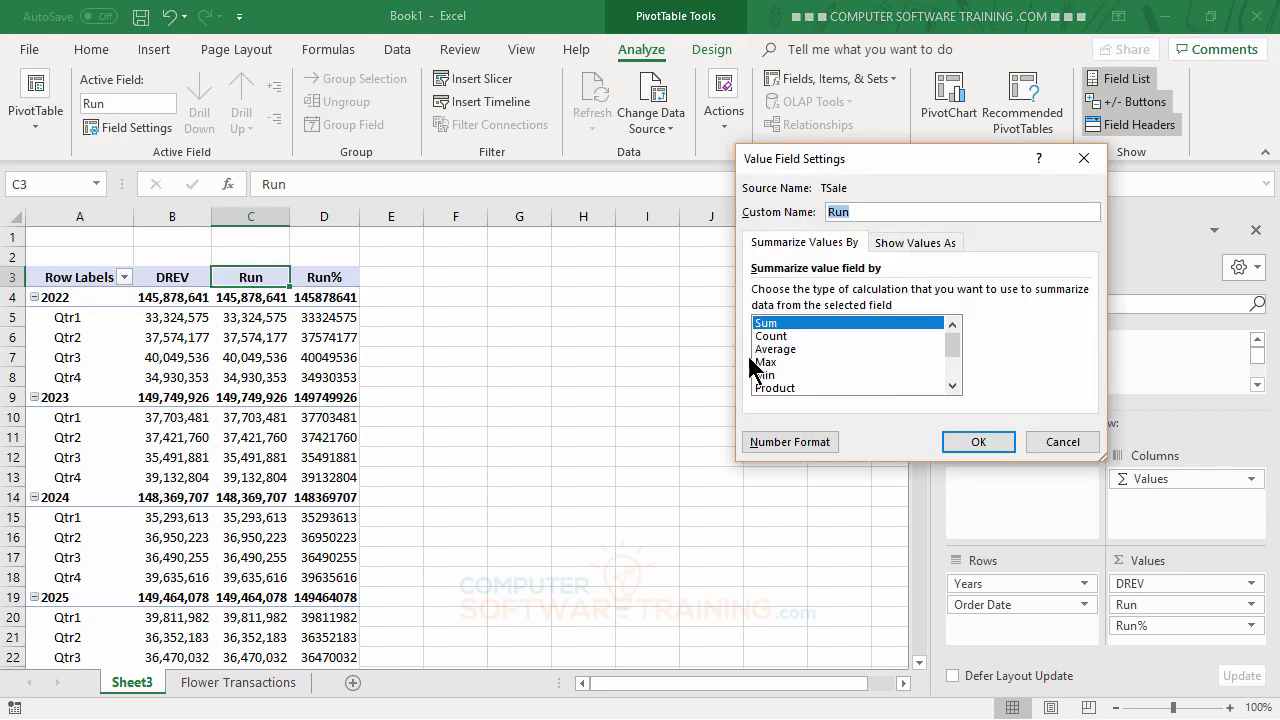
{"action": "left_click", "coordinate": [887, 248]}
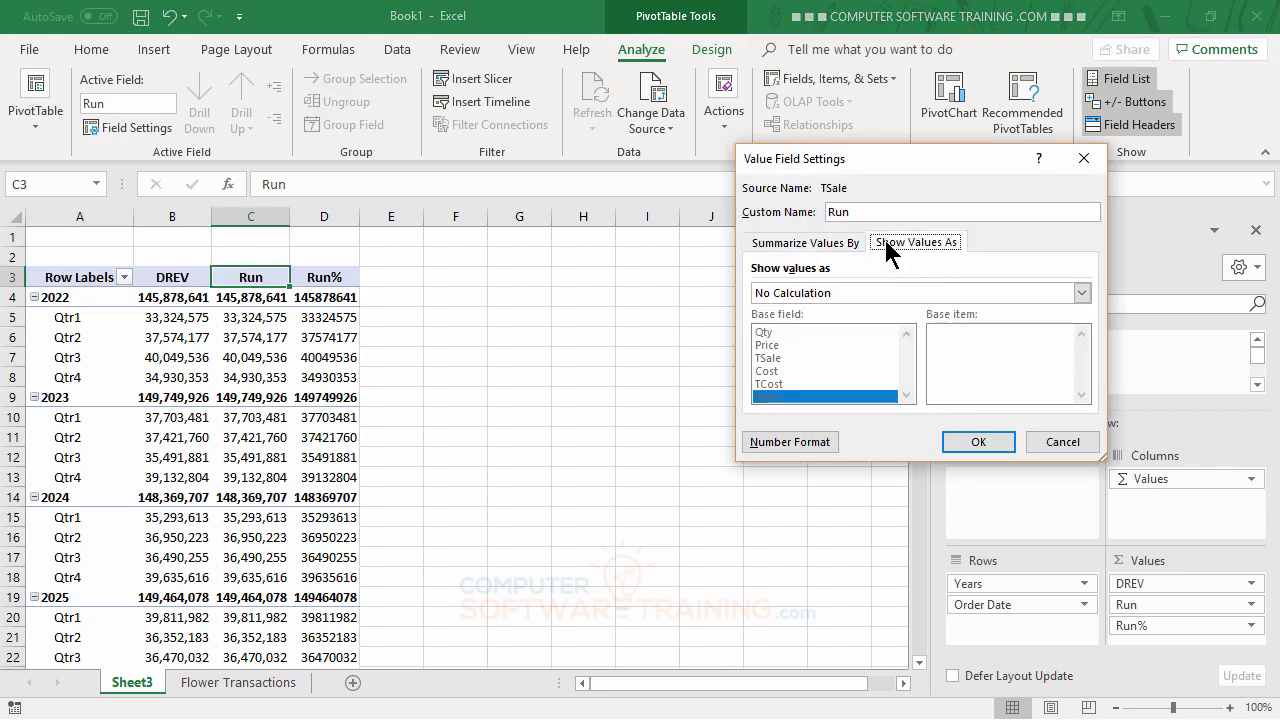
{"action": "left_click", "coordinate": [853, 290]}
{"action": "scroll", "coordinate": [850, 340], "scroll_direction": "down", "scroll_amount": 1}
{"action": "scroll", "coordinate": [845, 355], "scroll_direction": "down", "scroll_amount": 1}
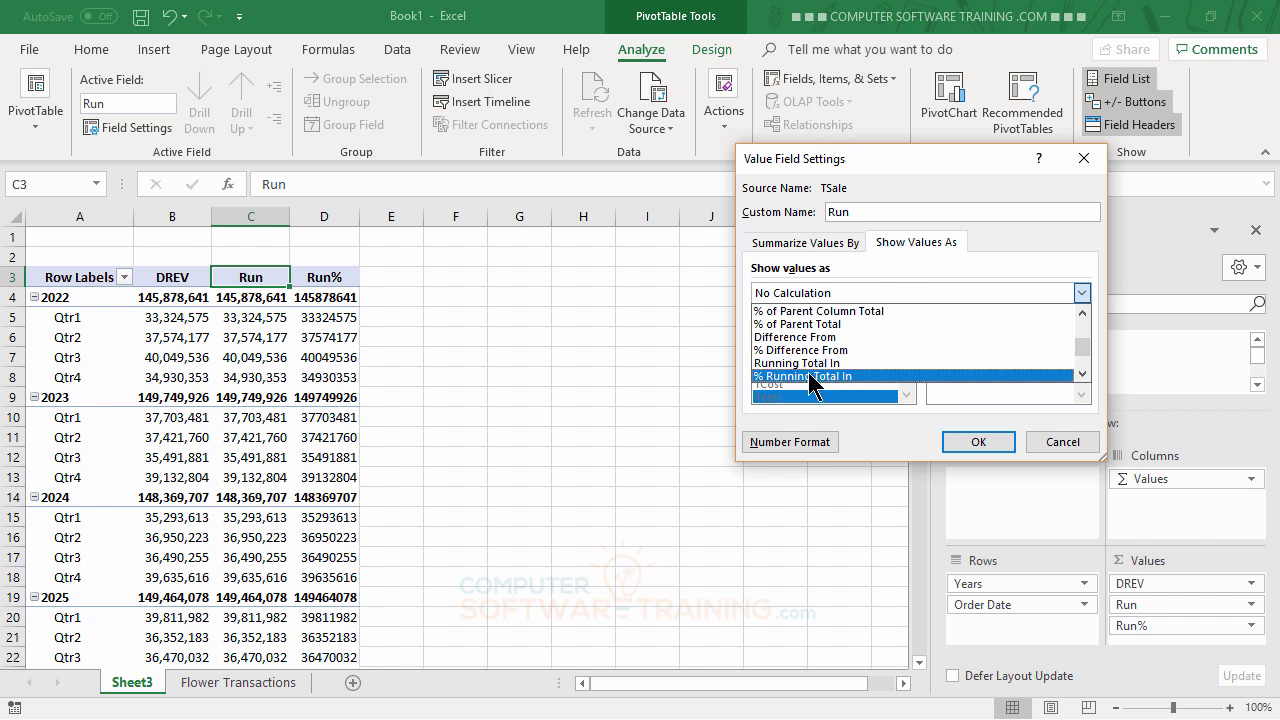
{"action": "left_click", "coordinate": [811, 366]}
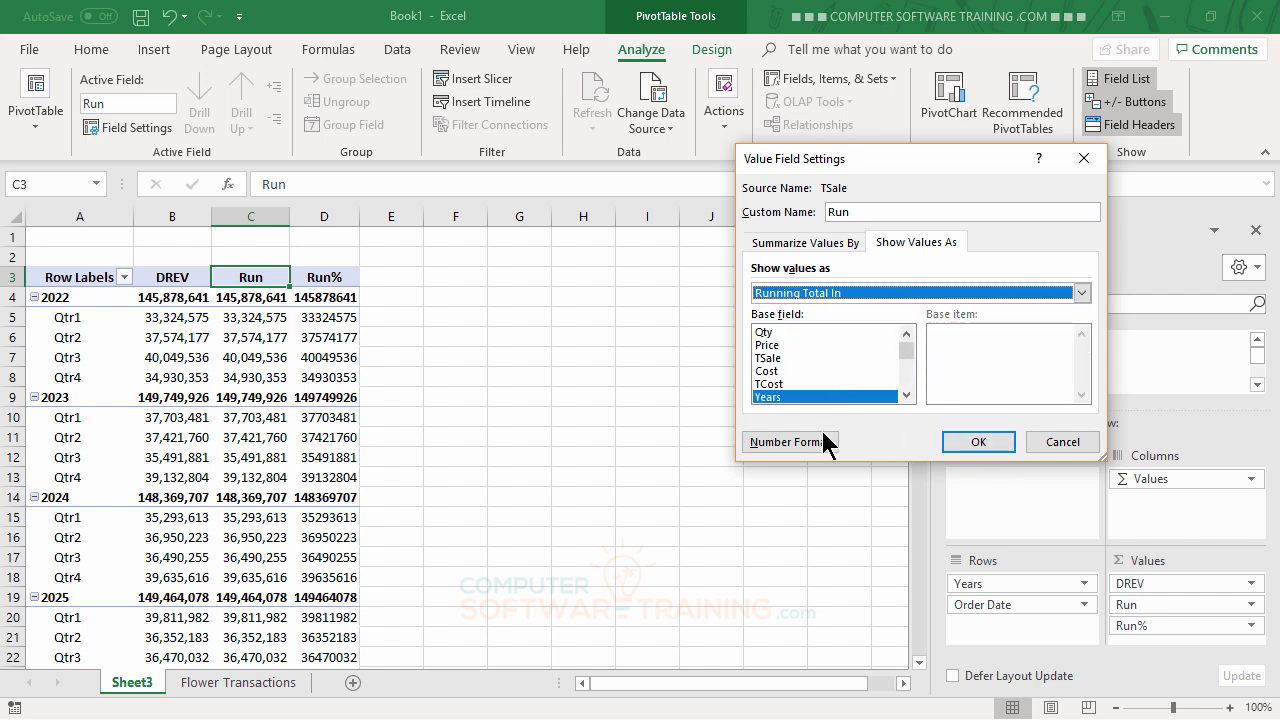
{"action": "scroll", "coordinate": [903, 345], "scroll_direction": "up", "scroll_amount": 2}
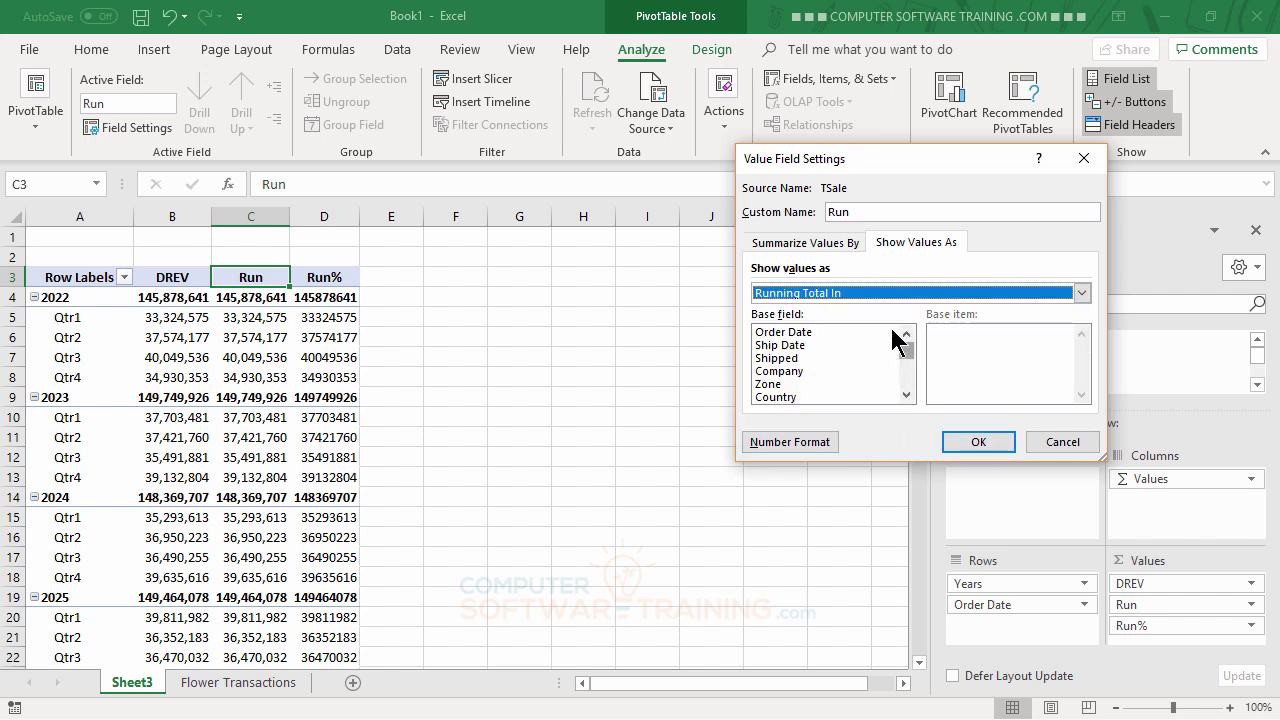
{"action": "left_click", "coordinate": [800, 333]}
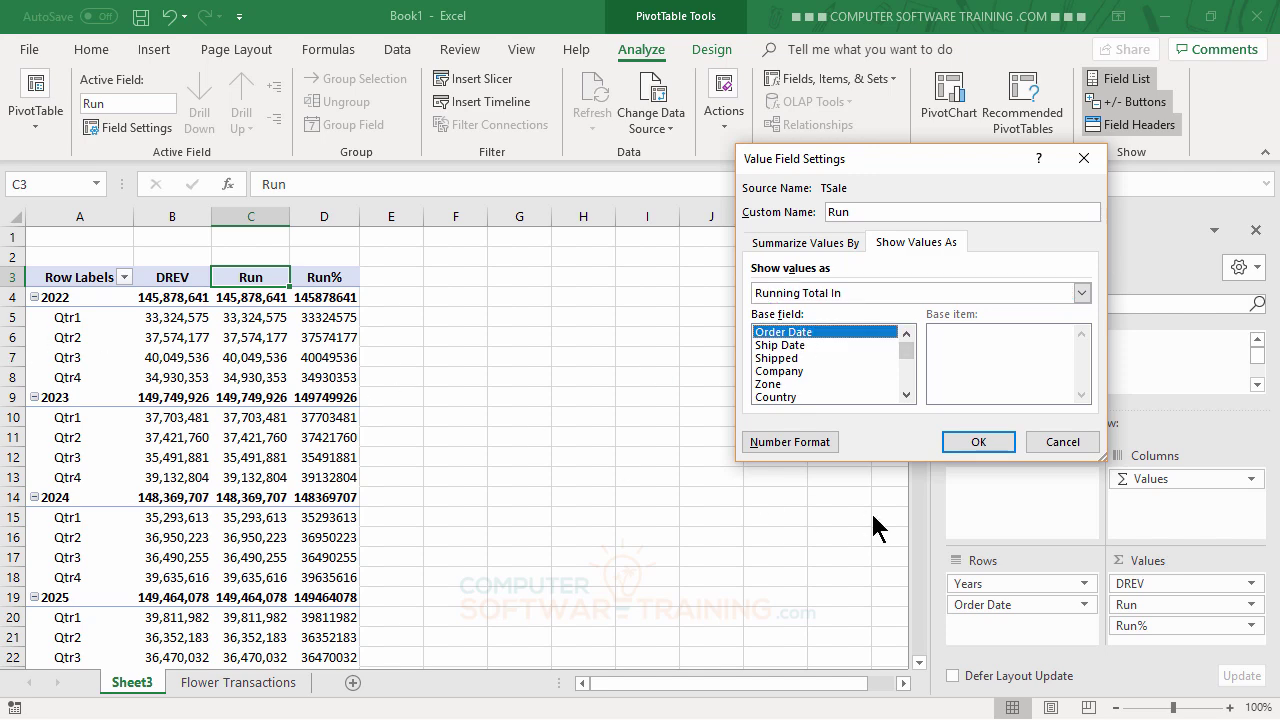
{"action": "left_click", "coordinate": [986, 440]}
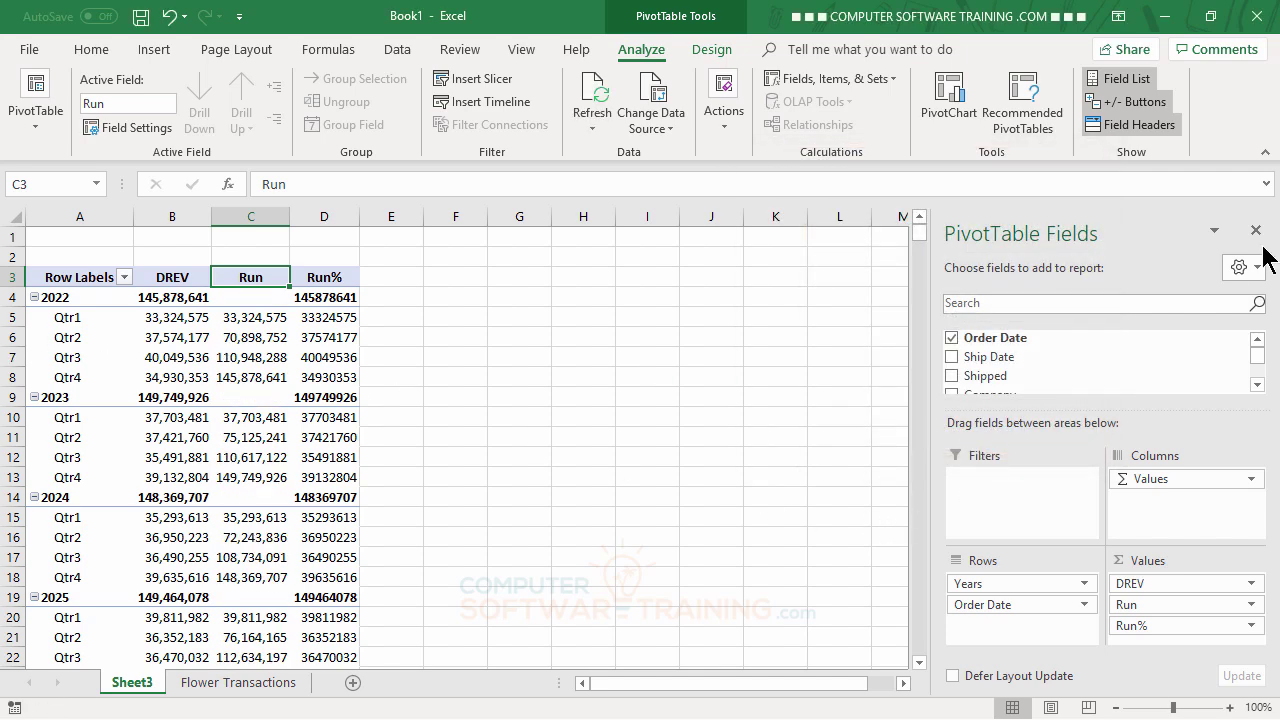
- Add Months to the Order Date grouping alongside Quarters and Years
{"action": "key", "text": "Left"}
{"action": "key", "text": "Left"}
{"action": "key", "text": "Down"}
{"action": "key", "text": "Down"}
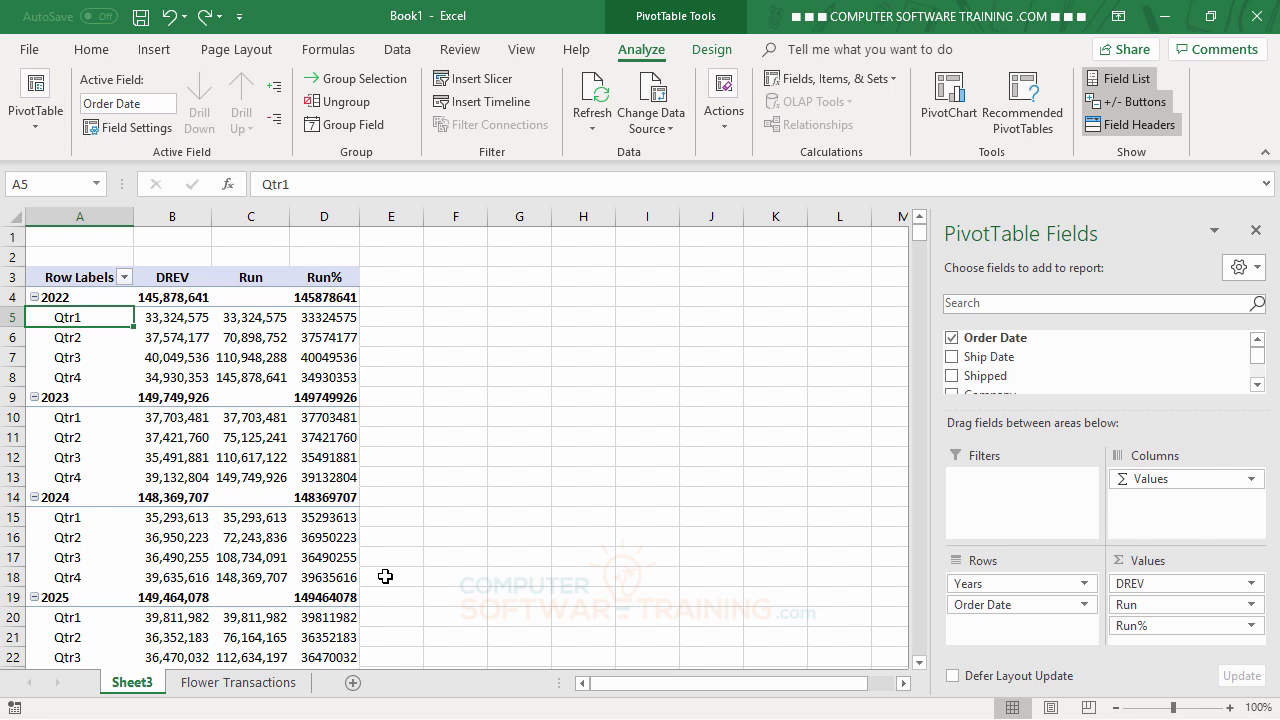
{"action": "left_click", "coordinate": [72, 342]}
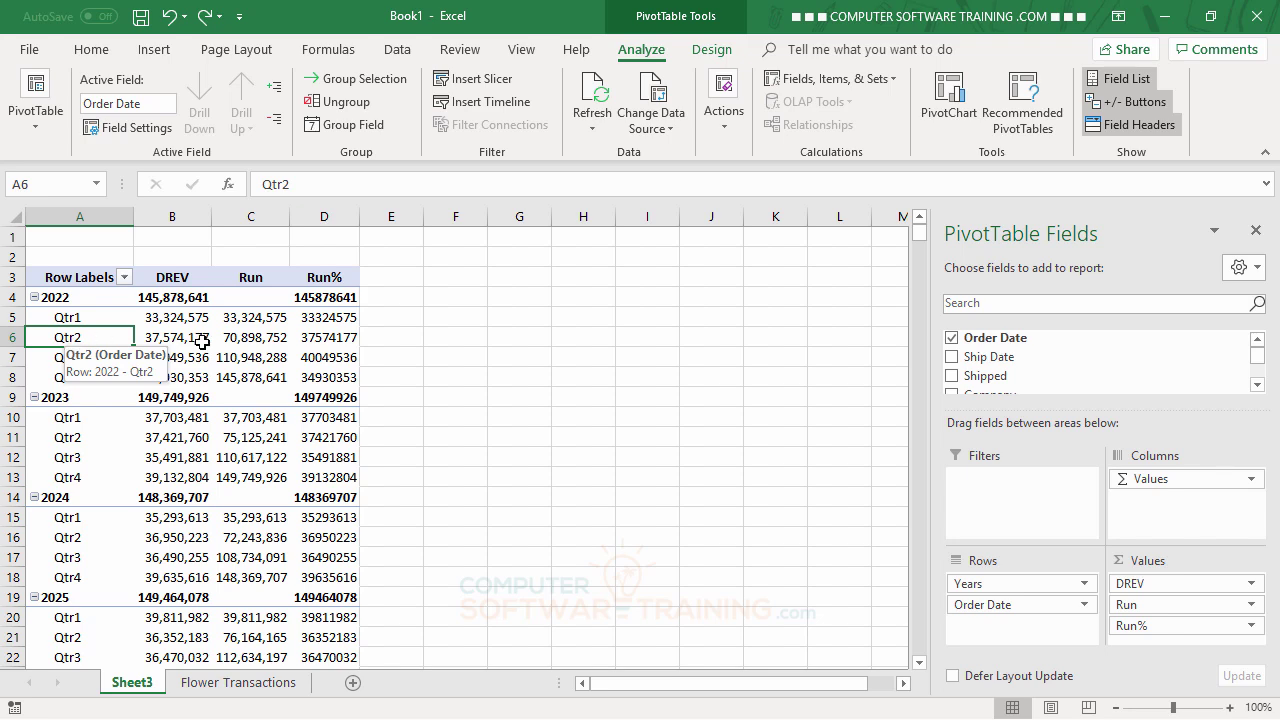
{"action": "left_click", "coordinate": [352, 128]}
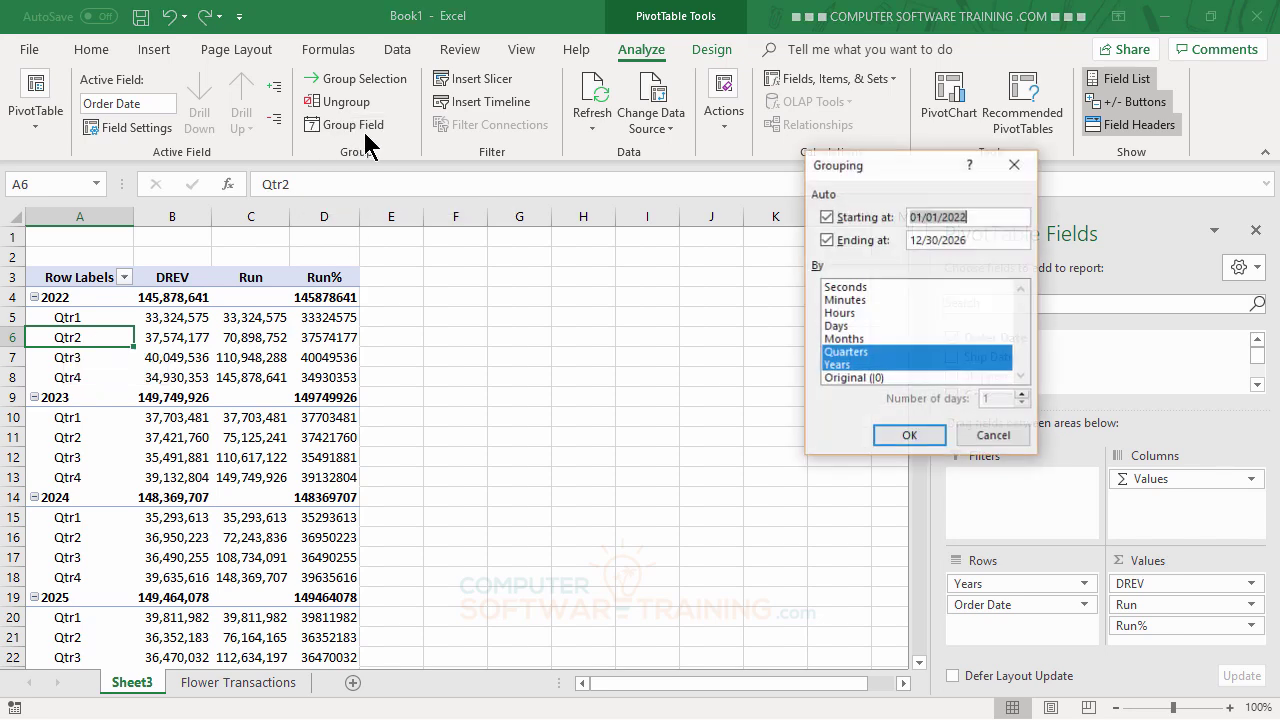
{"action": "left_click", "coordinate": [849, 341]}
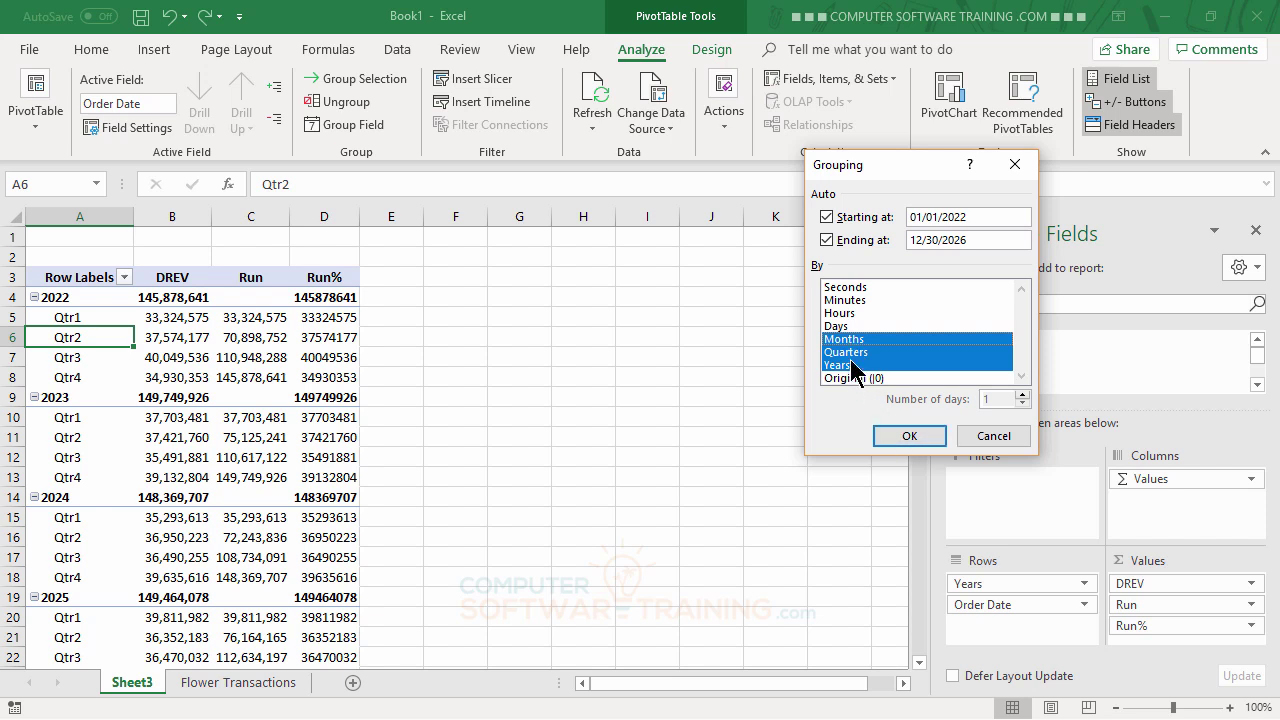
{"action": "left_click", "coordinate": [905, 438]}
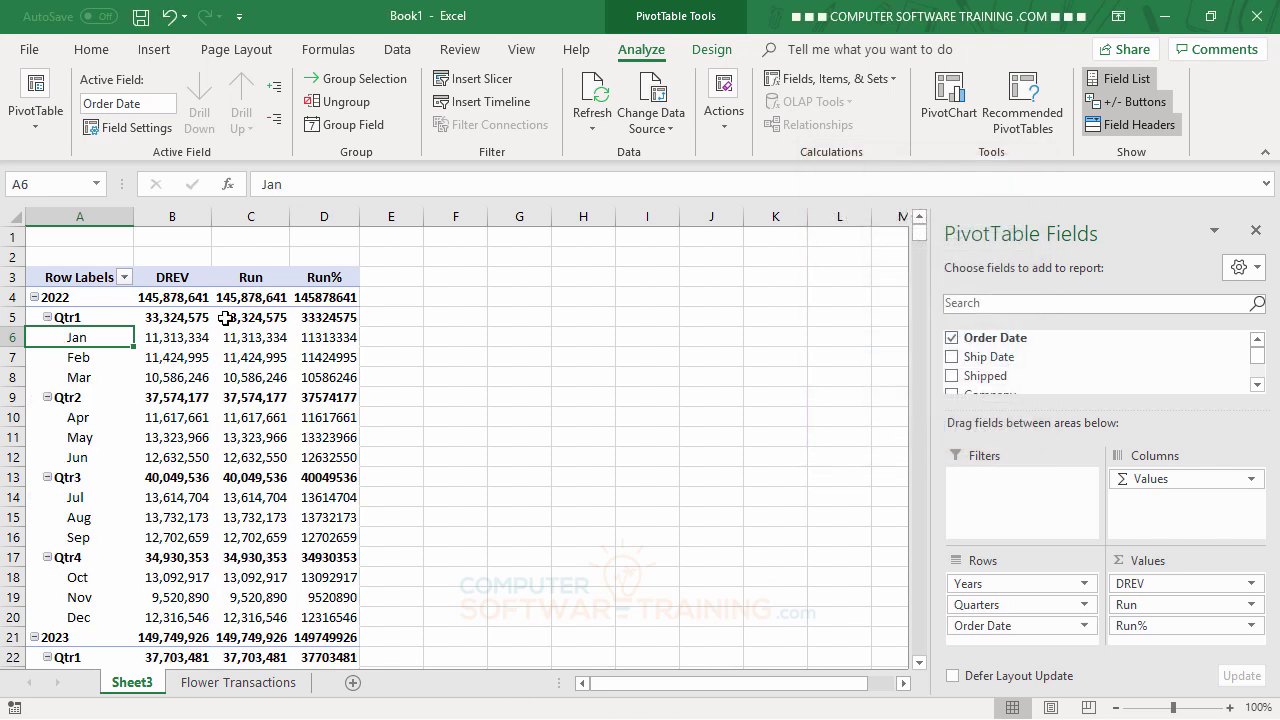
- Show the Run field's values as Running Total In, with Years as the base field, for the year, quarter and month rows
{"action": "double_click", "coordinate": [248, 277]}
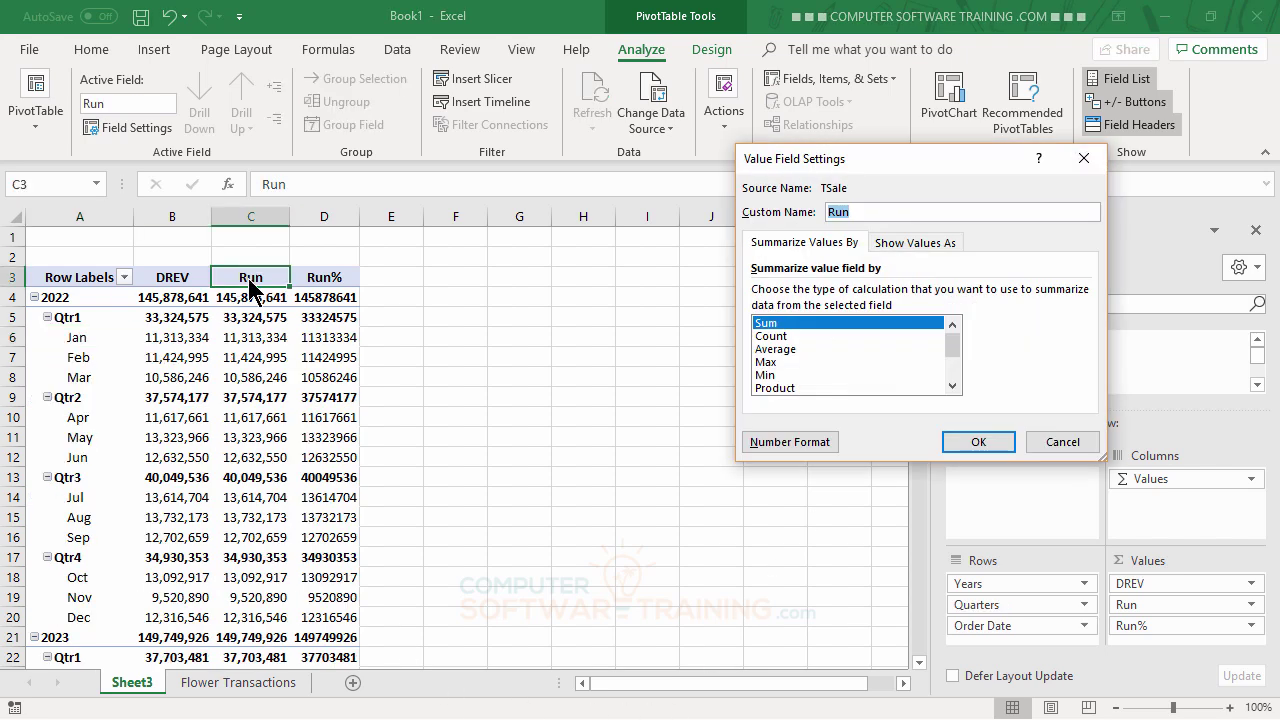
{"action": "left_click", "coordinate": [899, 241]}
{"action": "left_click", "coordinate": [823, 297]}
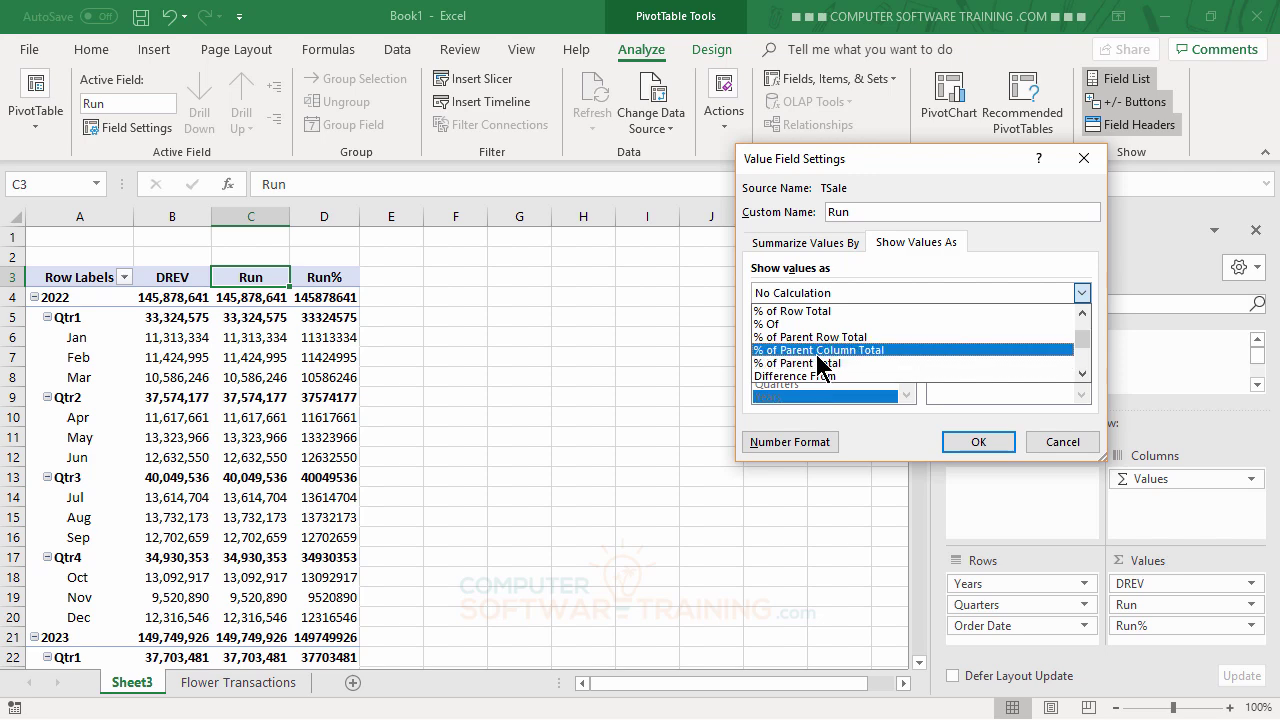
{"action": "scroll", "coordinate": [820, 378], "scroll_direction": "down", "scroll_amount": 1}
{"action": "left_click", "coordinate": [820, 376]}
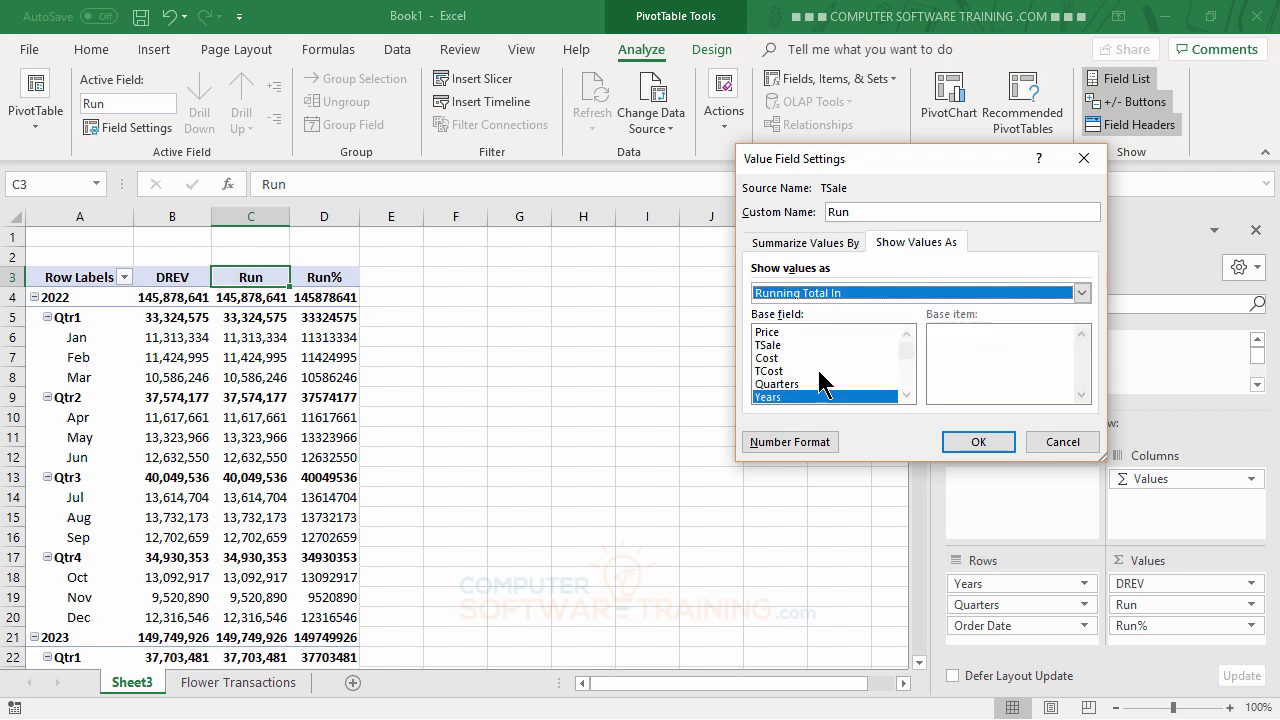
{"action": "left_click", "coordinate": [975, 441]}
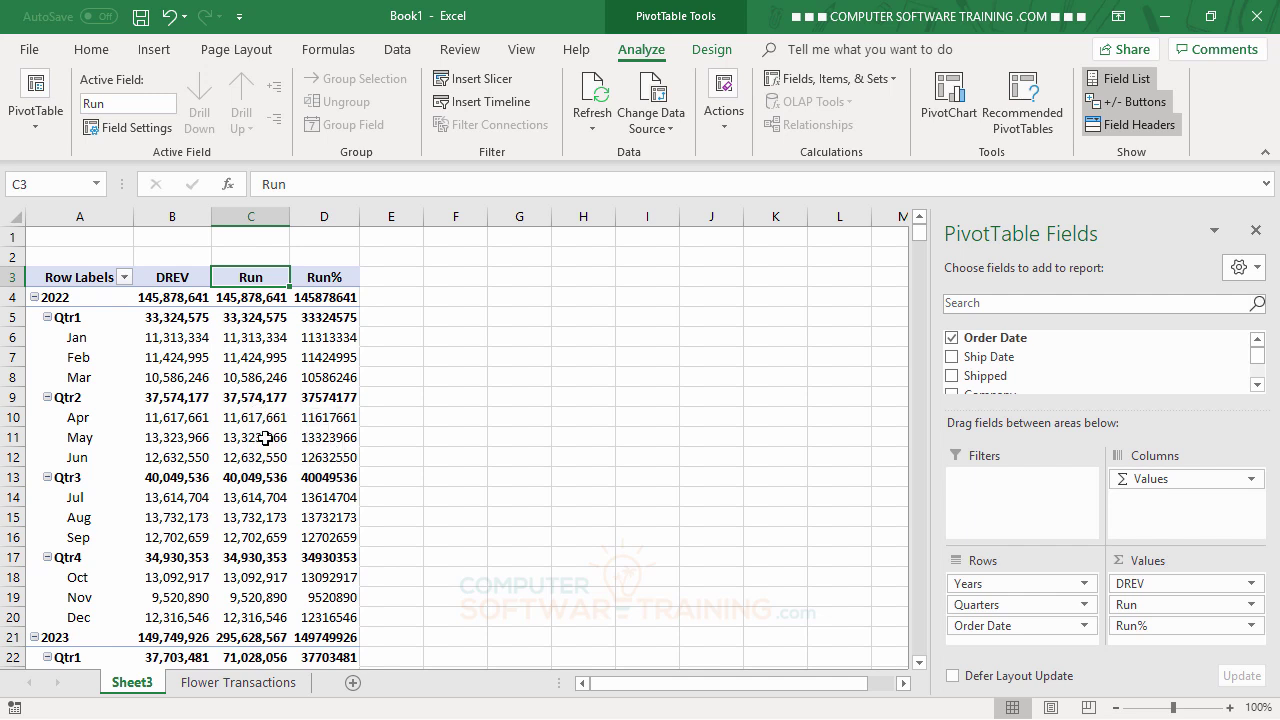
- Change the base field of the Run field's running total to Order Date so months accumulate within each quarter
{"action": "double_click", "coordinate": [250, 278]}
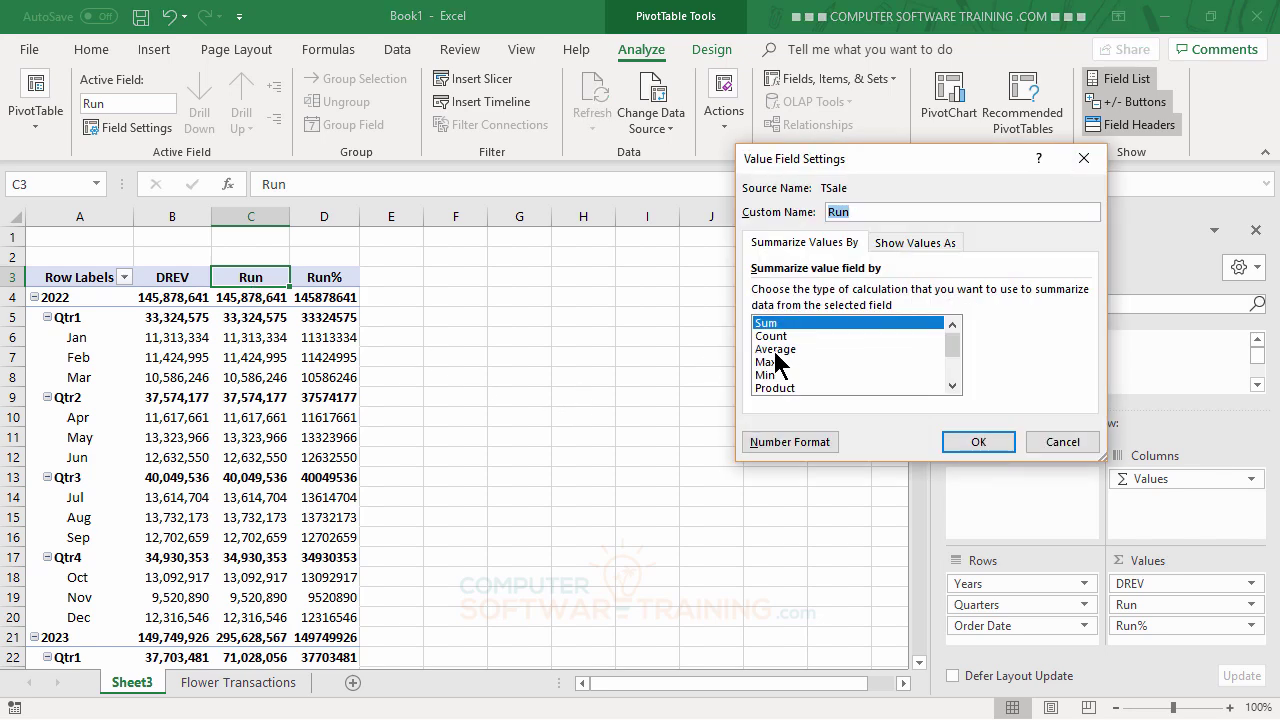
{"action": "left_click", "coordinate": [900, 245]}
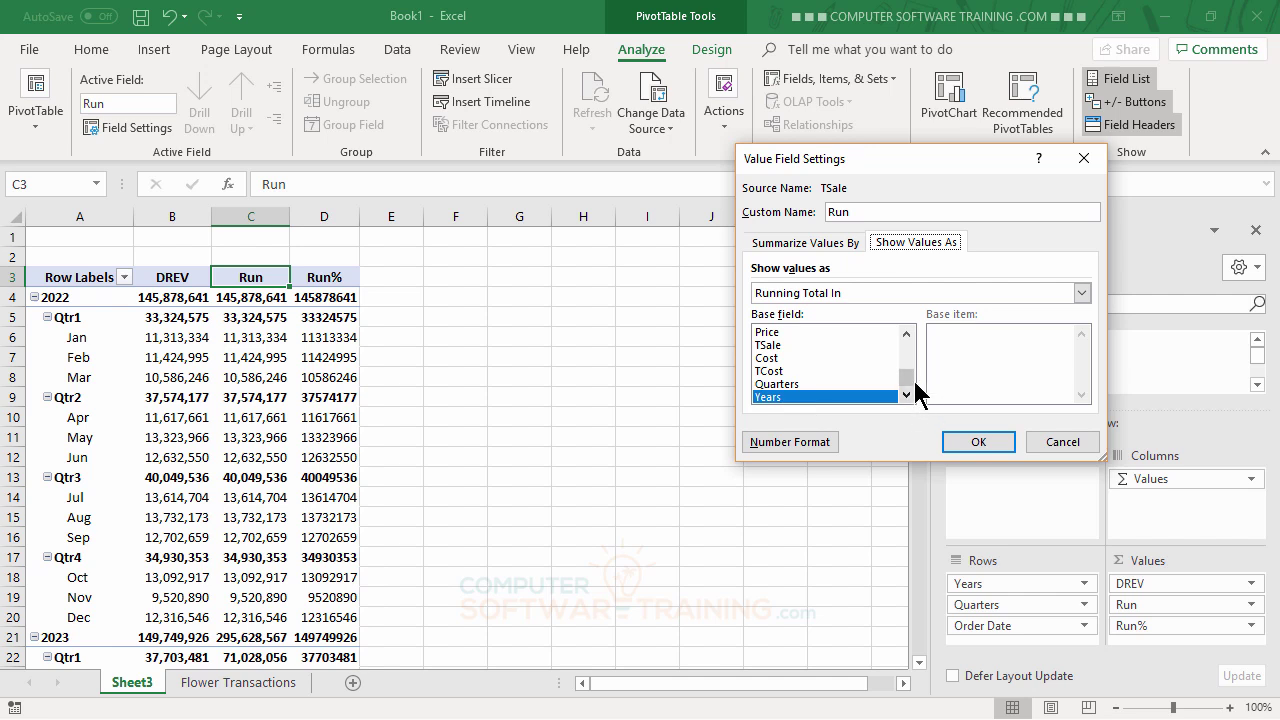
{"action": "left_click_drag", "start_coordinate": [904, 378], "coordinate": [906, 332]}
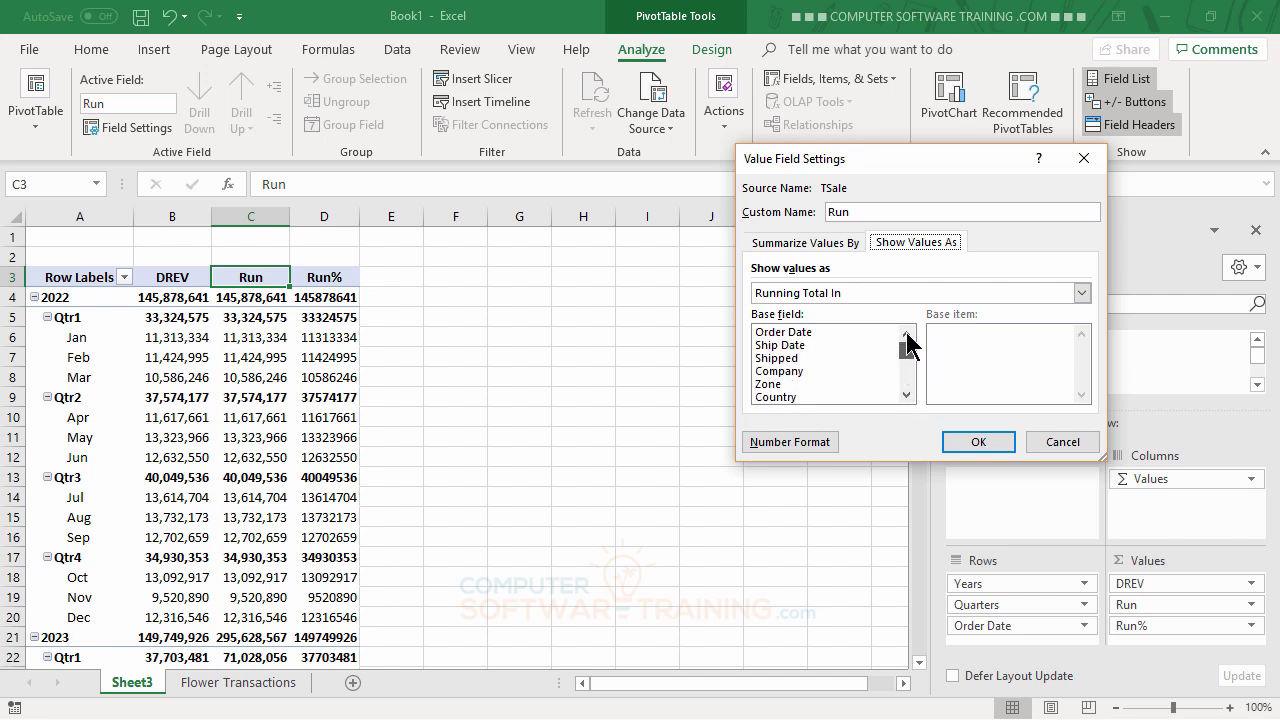
{"action": "left_click", "coordinate": [782, 332]}
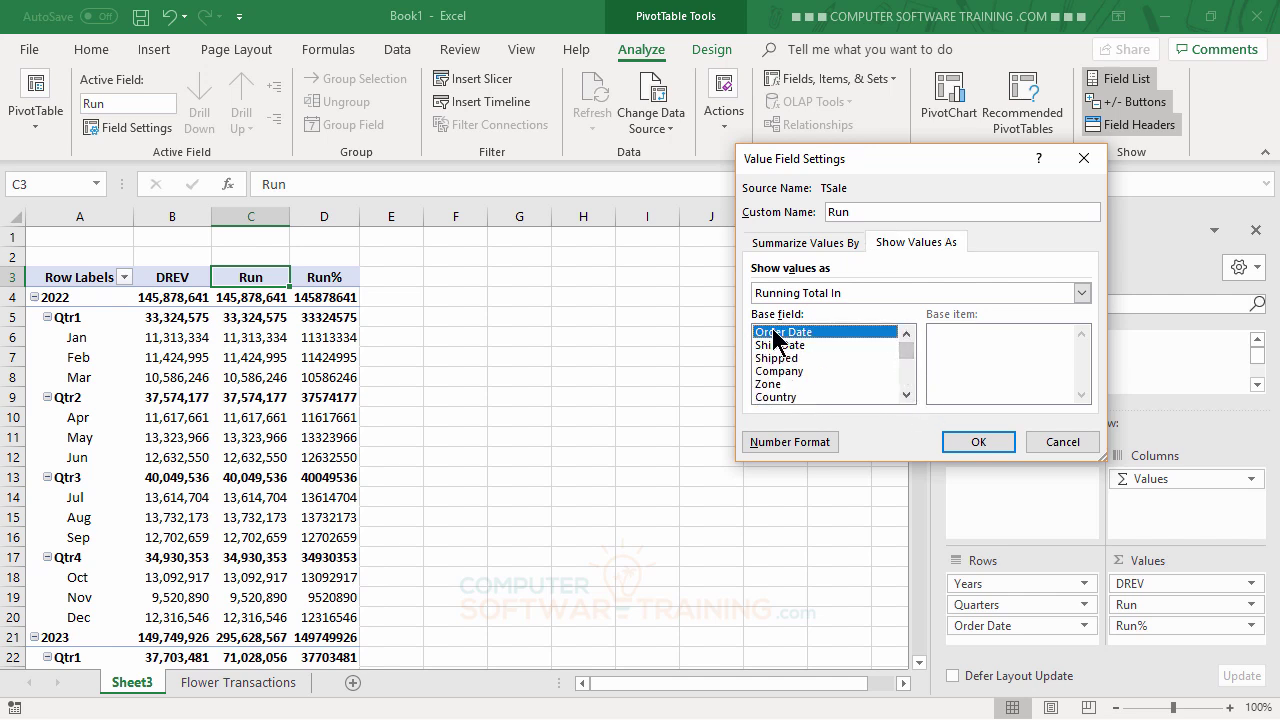
{"action": "left_click", "coordinate": [975, 442]}
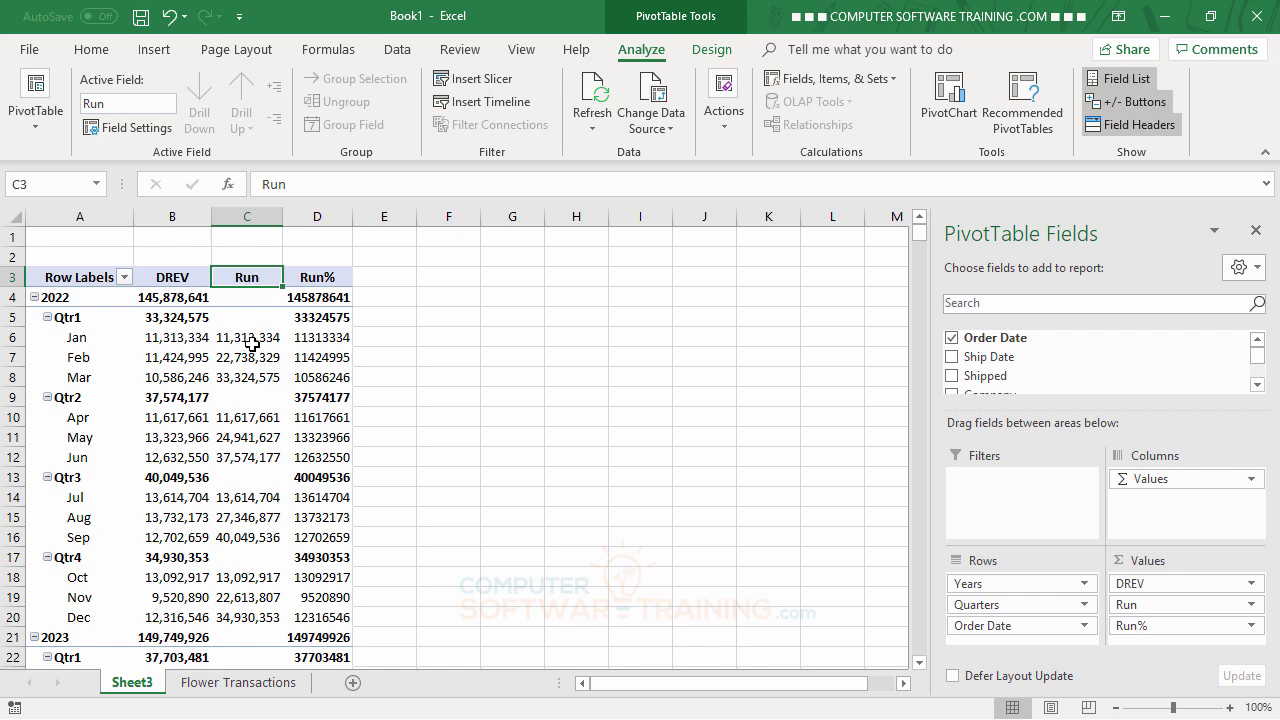
{"action": "mouse_move", "coordinate": [249, 374]}
{"action": "key", "text": "F11"}
{"action": "mouse_move", "coordinate": [296, 465]}
{"action": "mouse_move", "coordinate": [320, 362]}
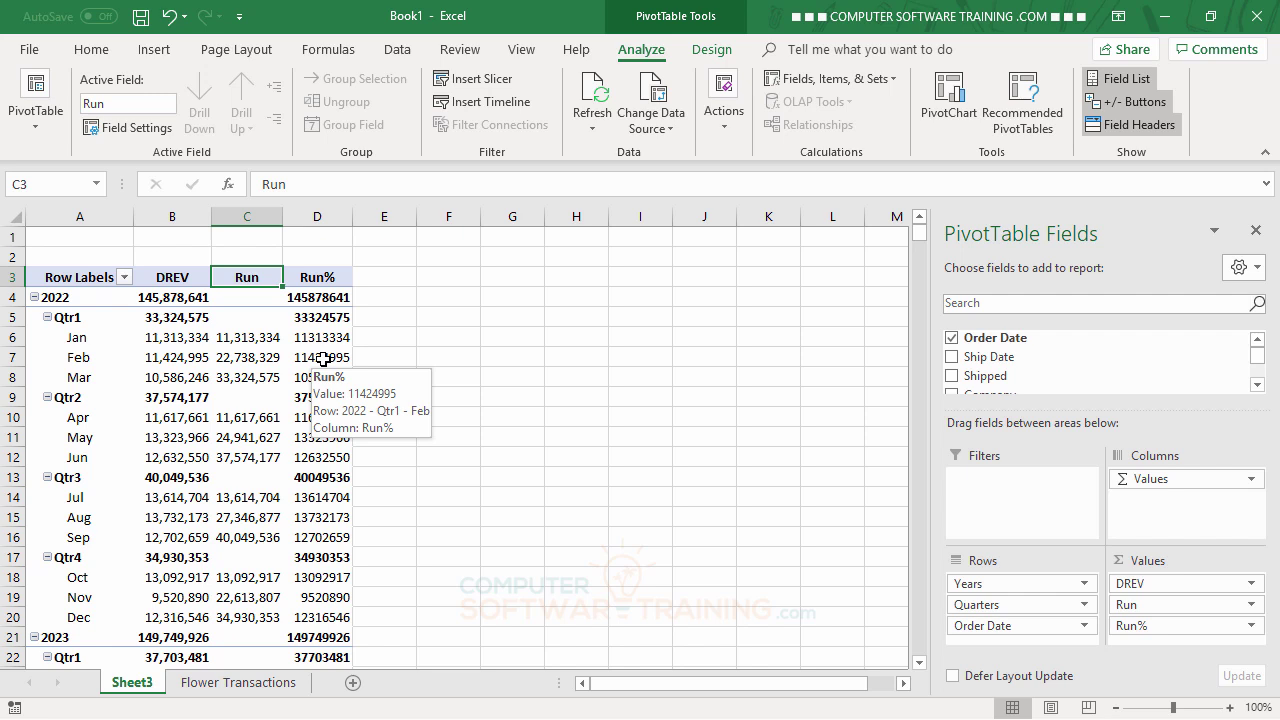